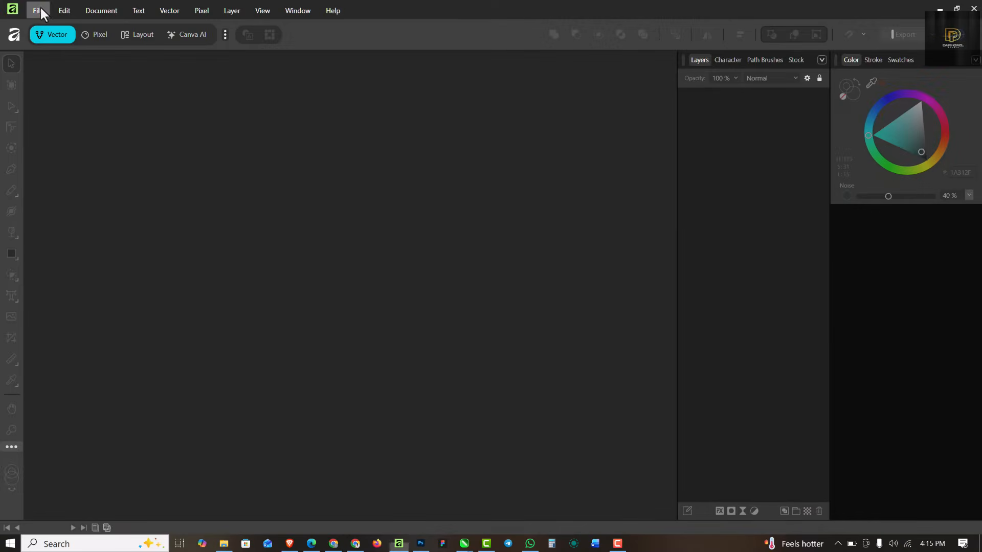
Step: Create a new Social Media Flyer document at 4 × 5 in and 300 DPI
click(38, 10)
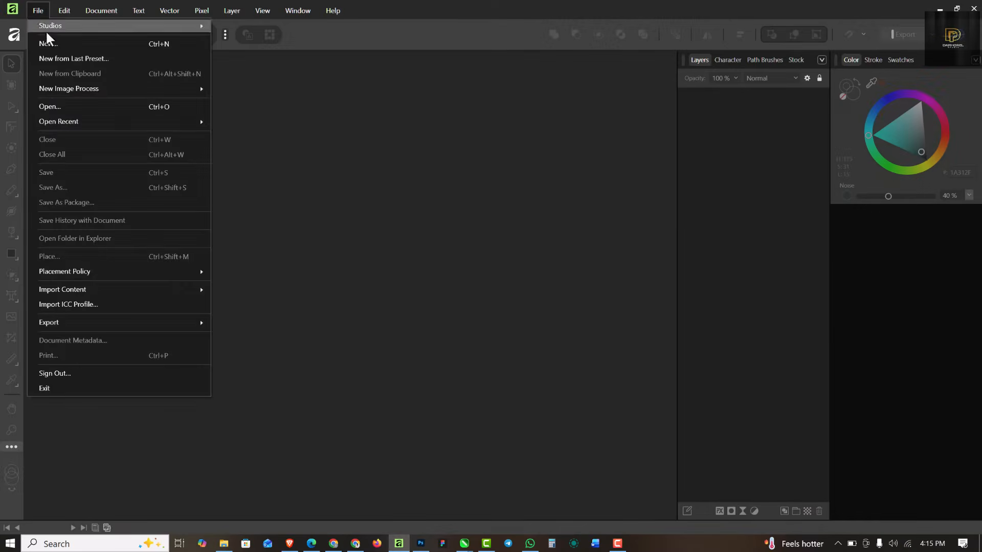
click(47, 44)
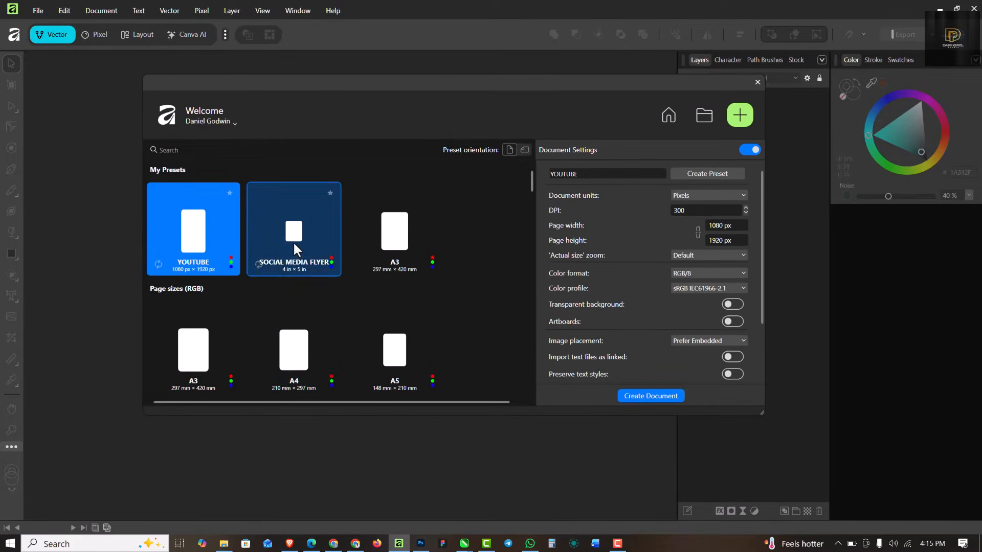
click(296, 251)
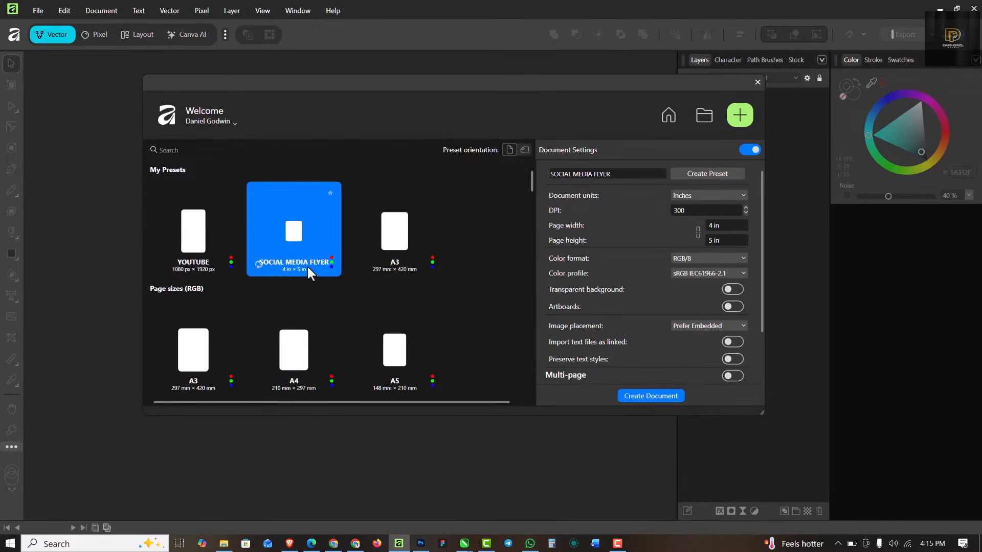
click(720, 228)
click(720, 243)
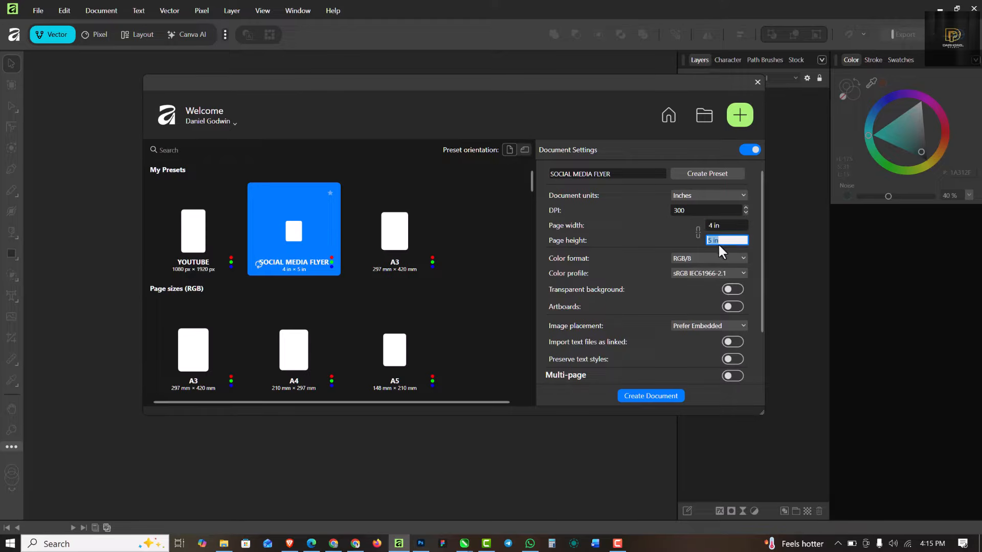
click(694, 213)
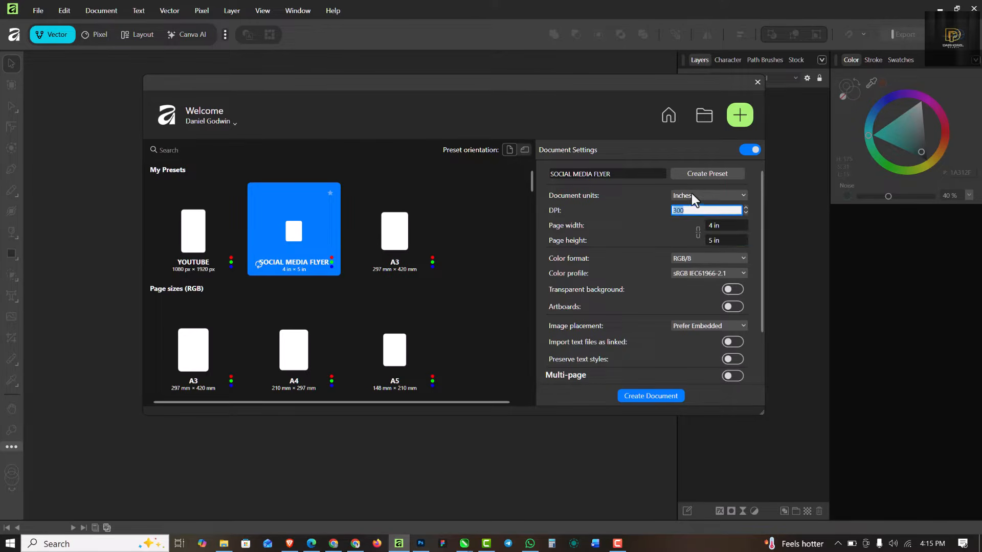
click(670, 396)
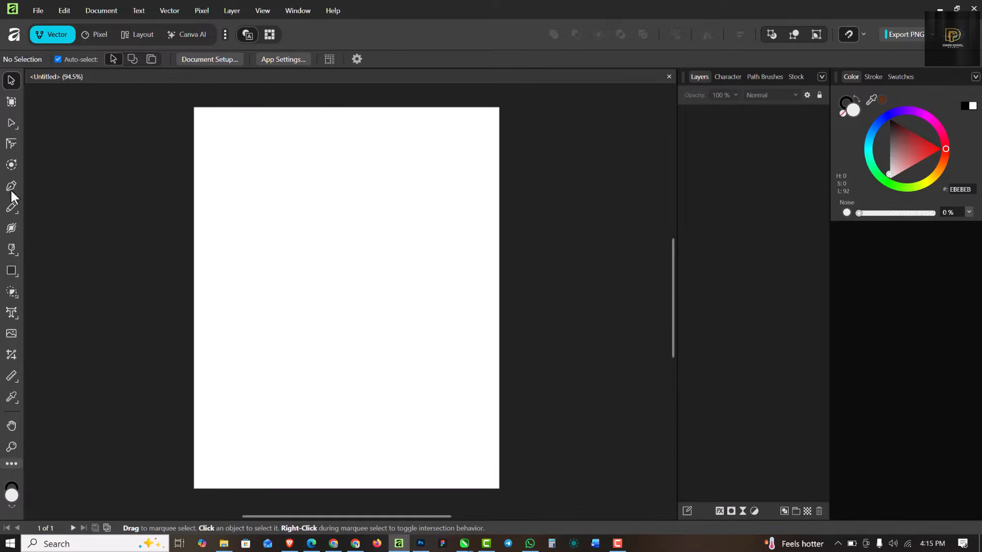
Step: Draw one rectangle over the whole page and a narrower one down its centre
key(m)
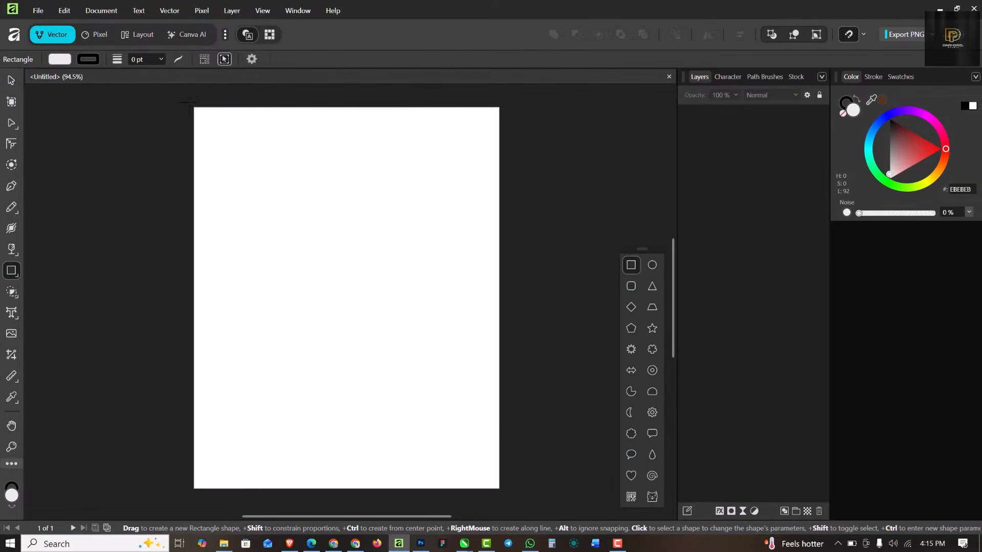
drag(187, 96, 499, 457)
scroll(325, 365, down, 2)
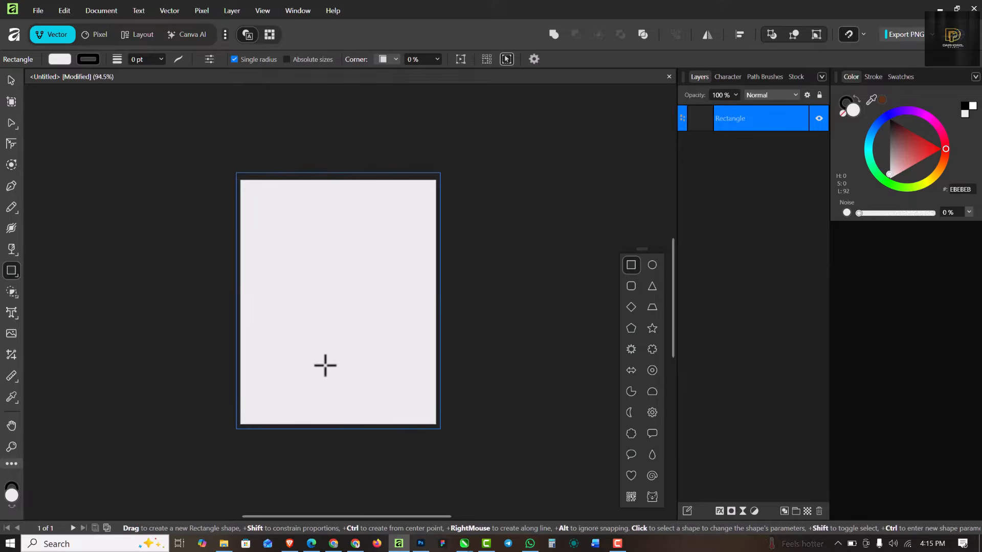
scroll(325, 365, up, 2)
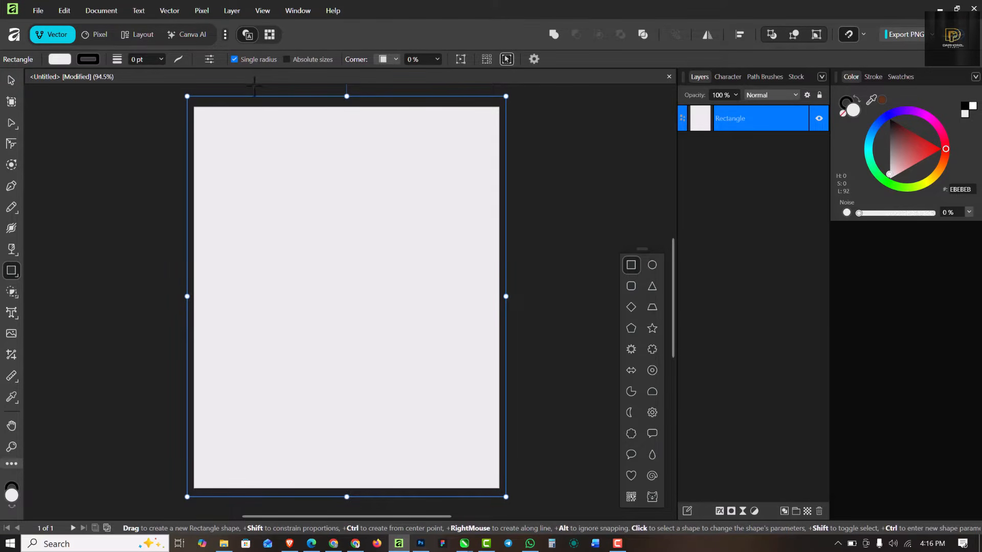
drag(248, 89, 447, 458)
scroll(388, 441, down, 2)
scroll(348, 235, up, 1)
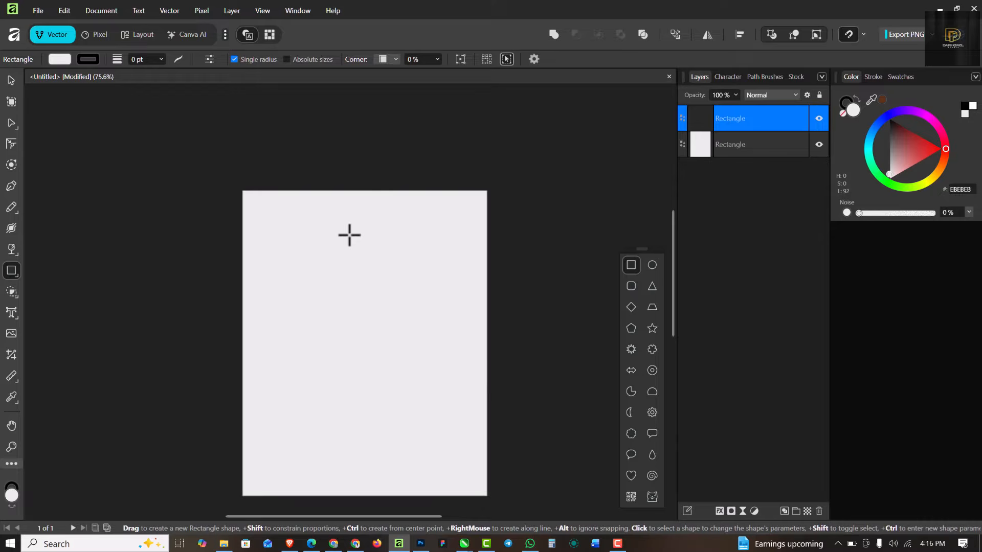
Step: Remove the outline stroke from both rectangles
click(852, 110)
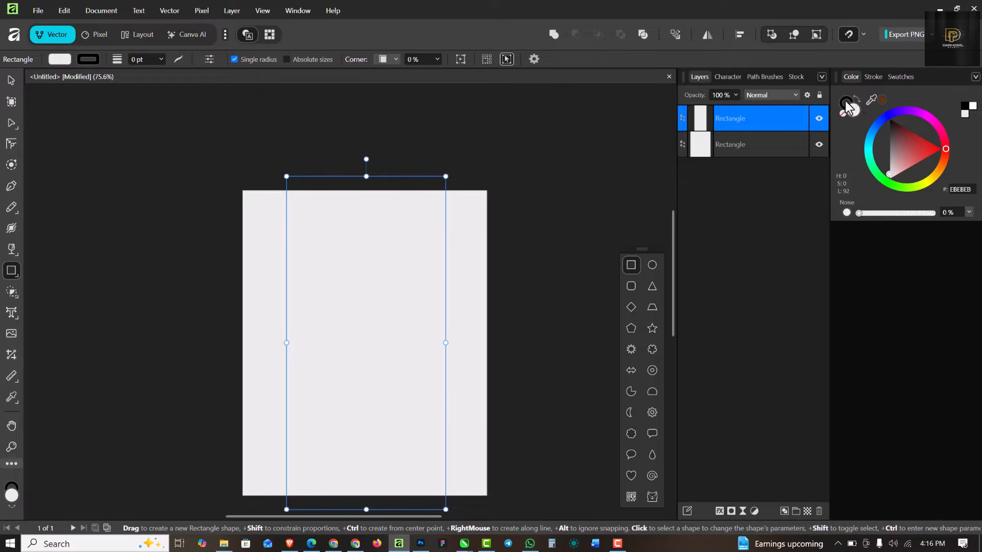
click(843, 105)
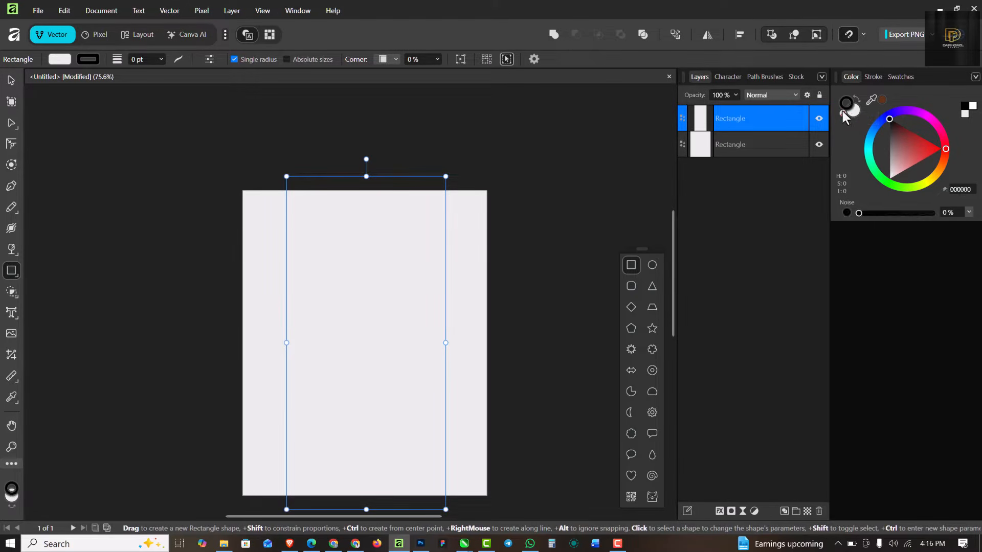
click(842, 113)
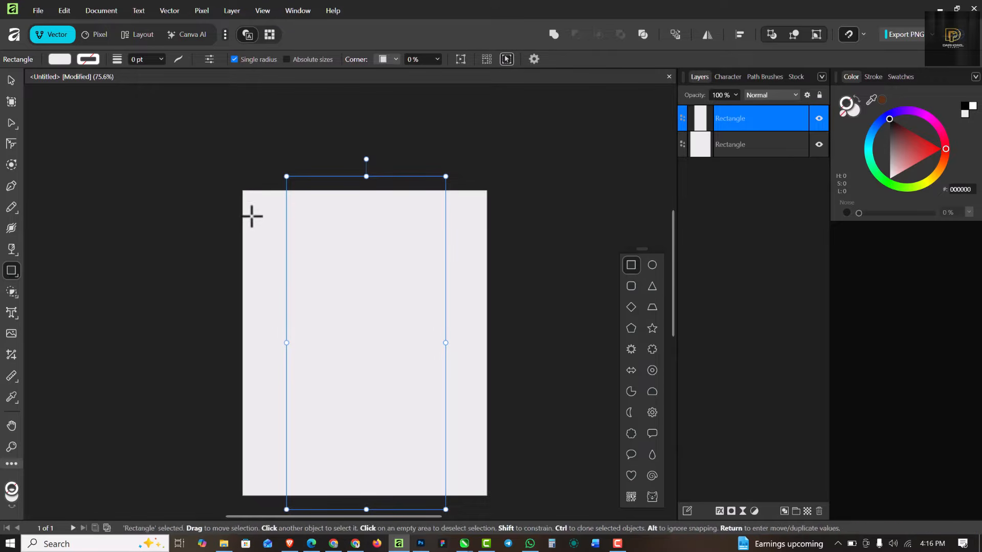
click(11, 82)
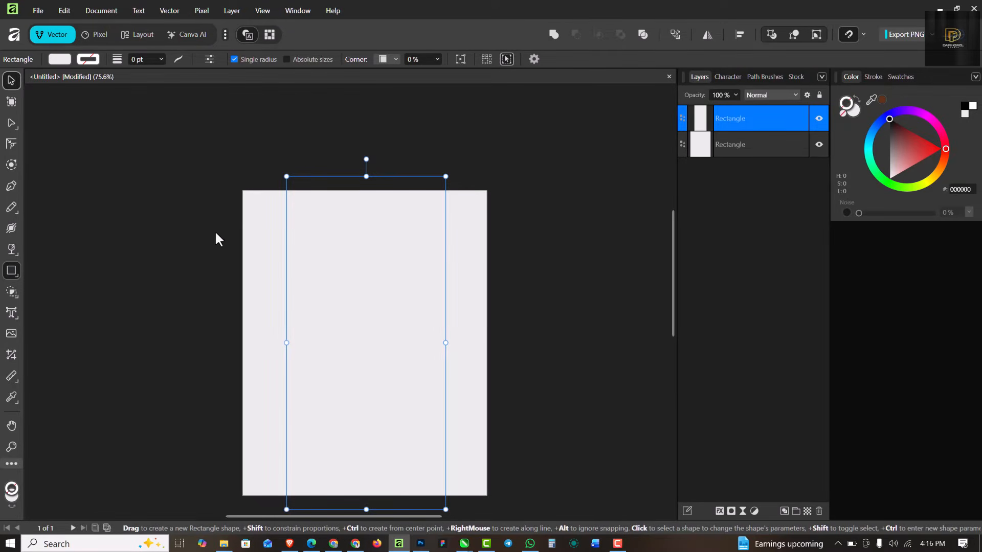
click(257, 217)
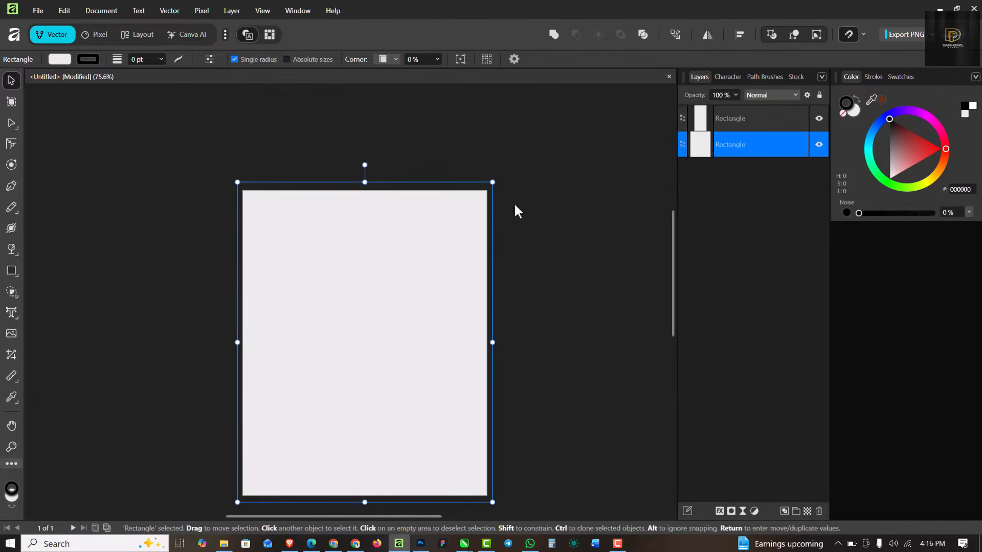
click(848, 112)
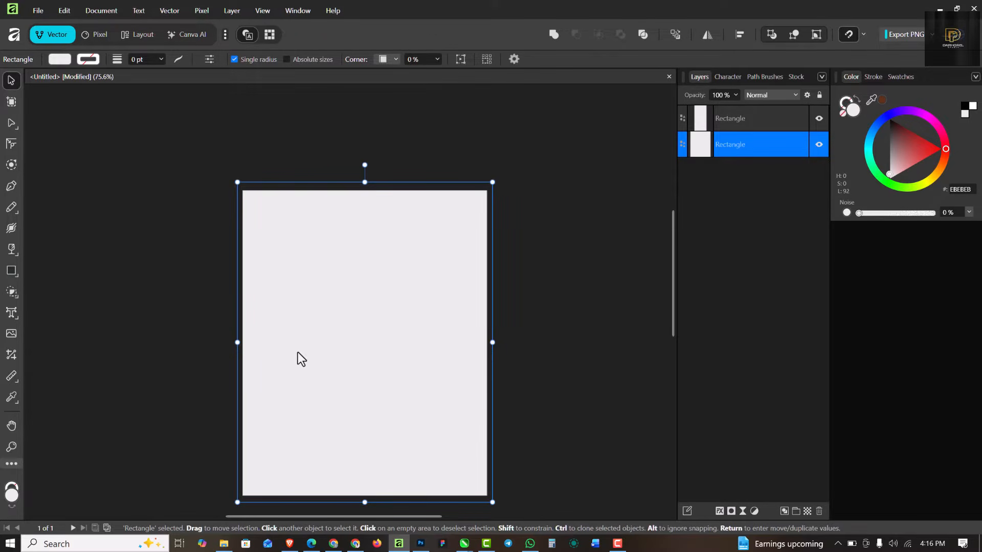
Step: Fill the narrow centre rectangle coral pink (FF8181)
click(379, 279)
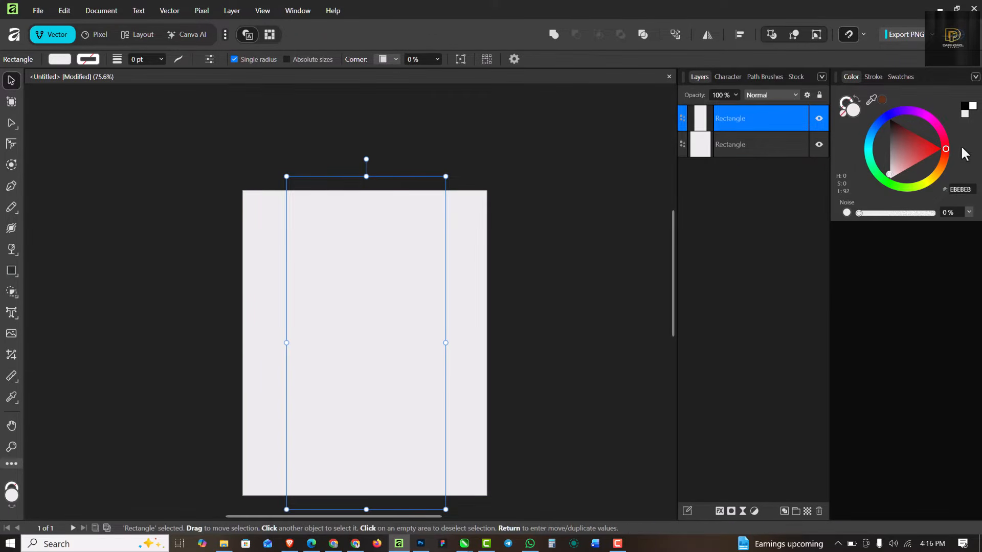
click(910, 164)
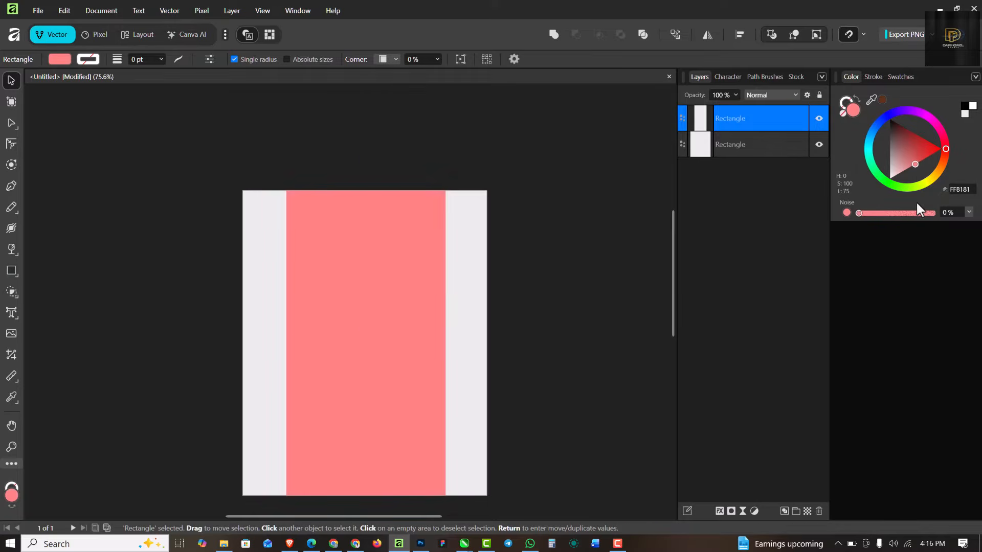
scroll(351, 308, up, 1)
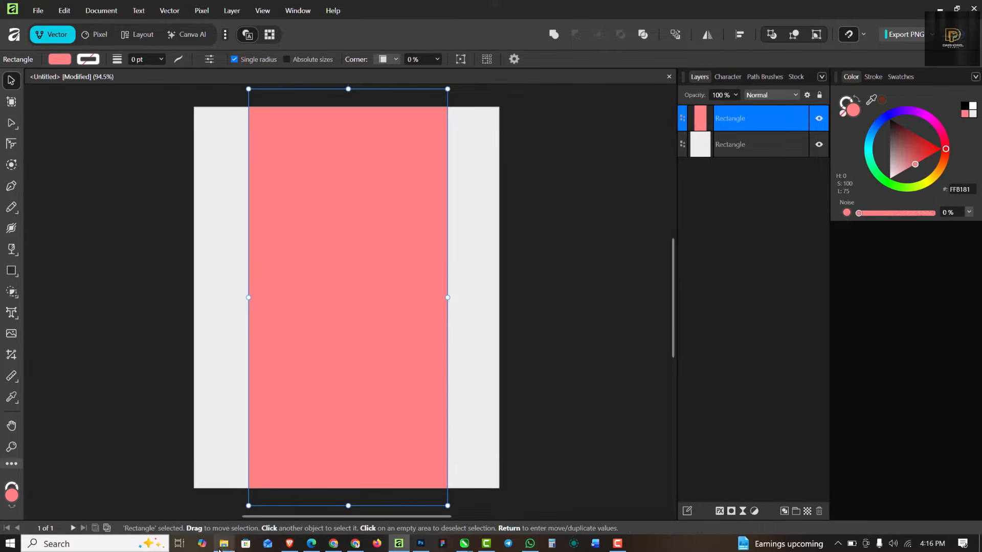
Step: Drag Background.png from the BIRTHDAY folder onto the flyer page
click(225, 545)
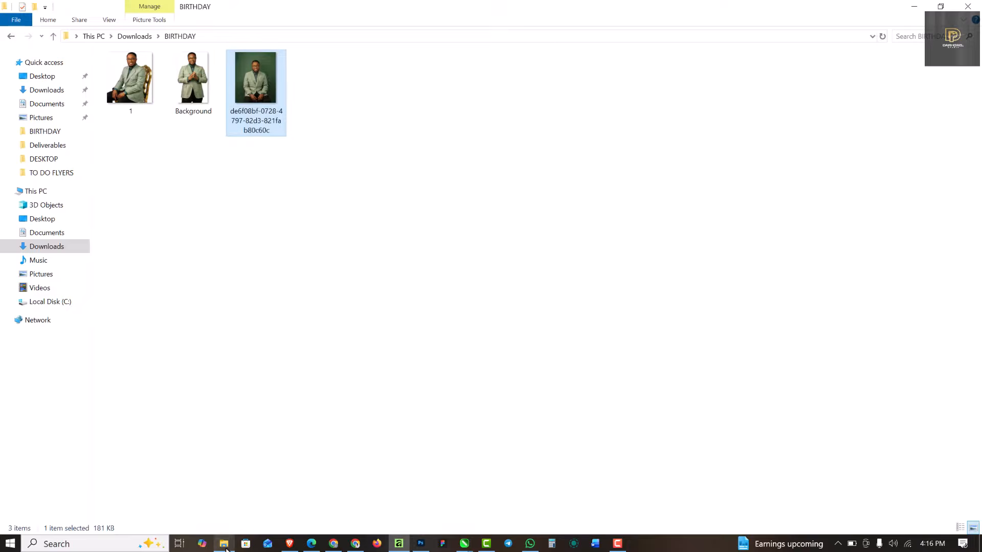
click(194, 83)
drag(194, 83, 350, 305)
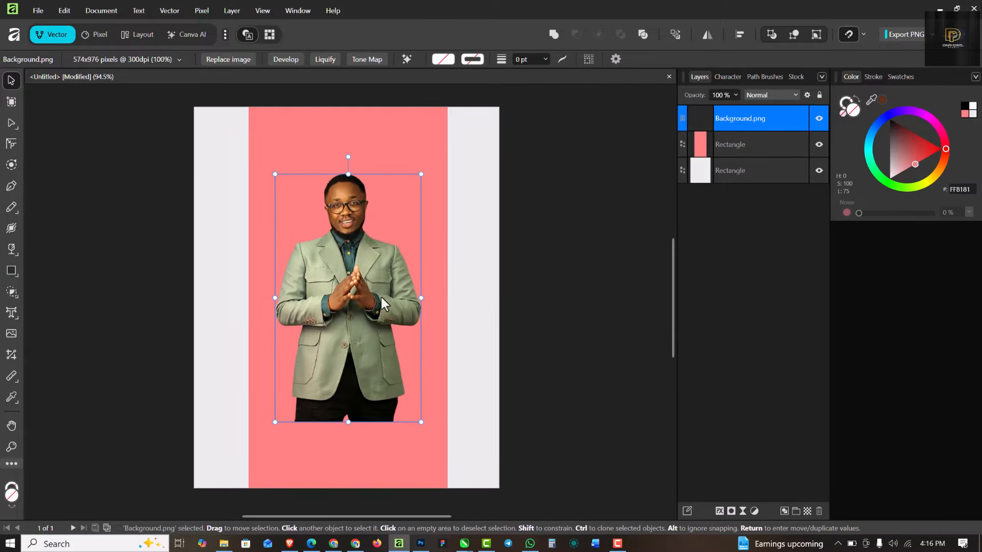
Step: Sample the suit's green for the full-page rectangle and lighten it to grey-green BDC0B7
click(740, 173)
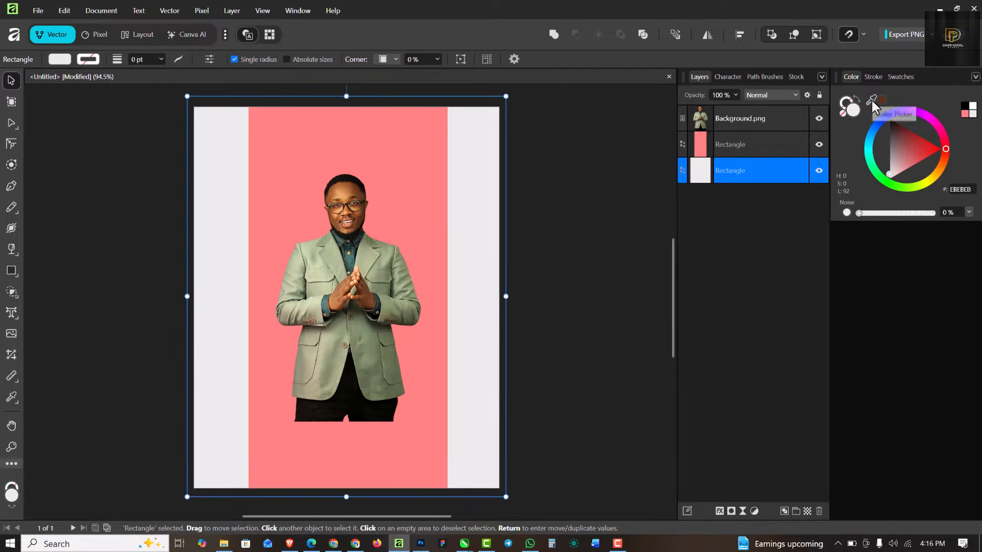
drag(872, 102, 378, 263)
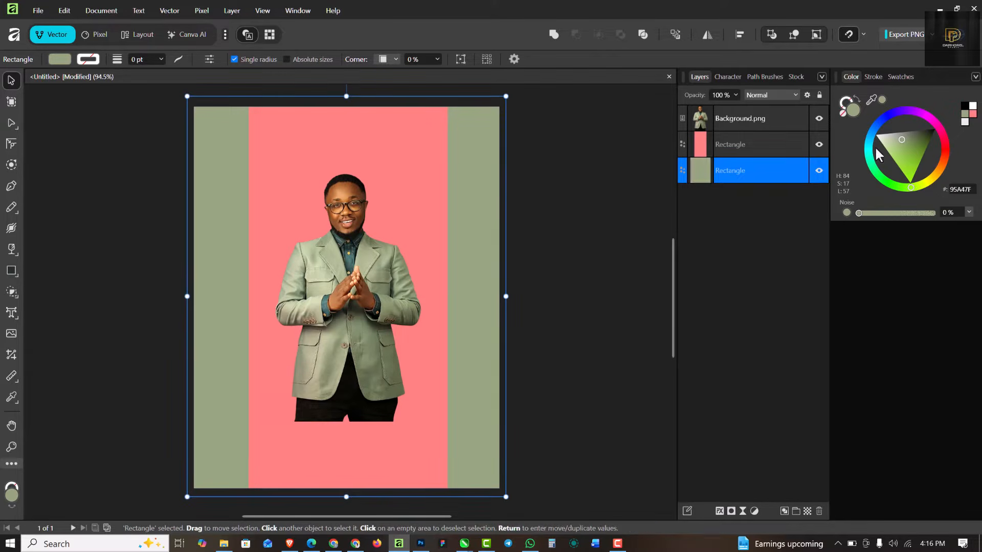
drag(901, 145, 891, 135)
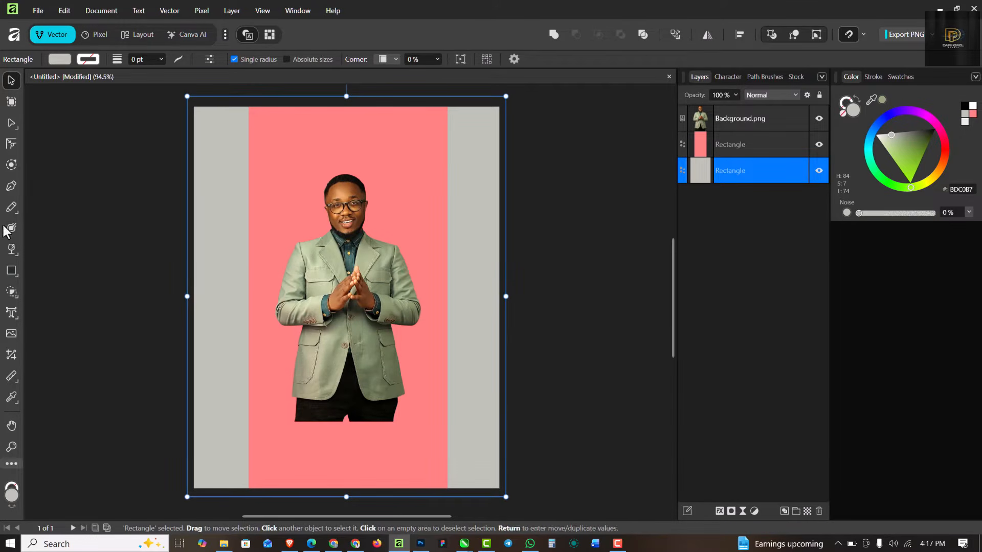
Step: Switch the background rectangle's fill to a radial gradient
click(13, 252)
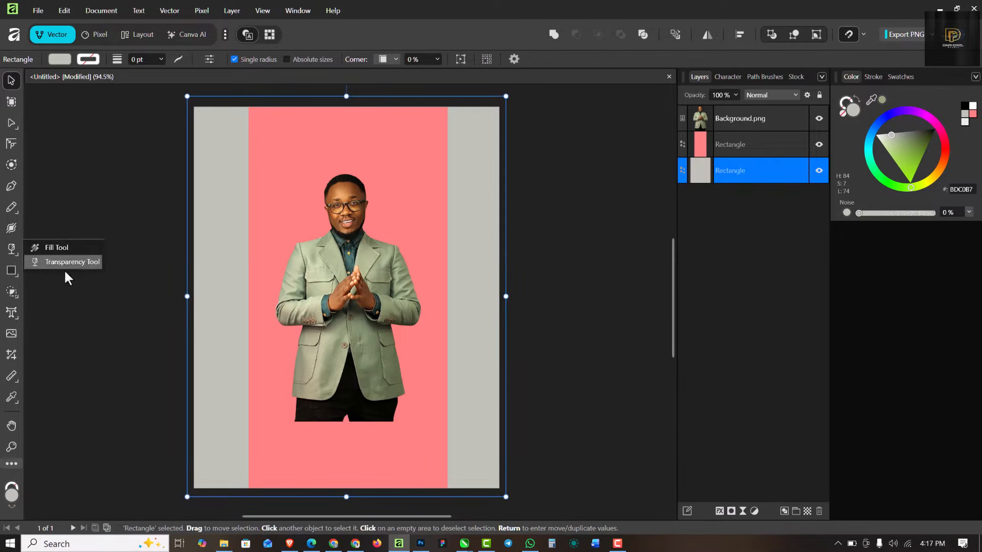
click(57, 248)
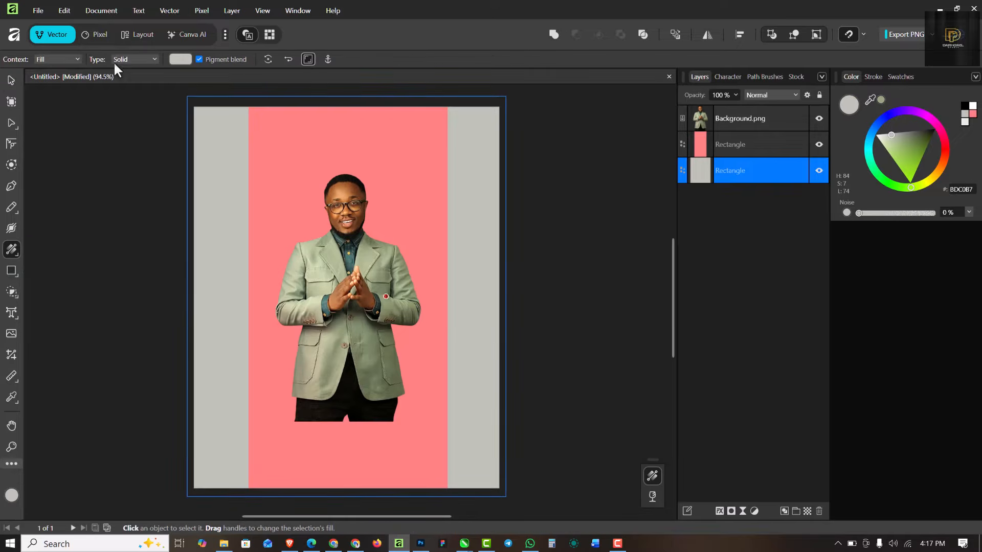
click(148, 66)
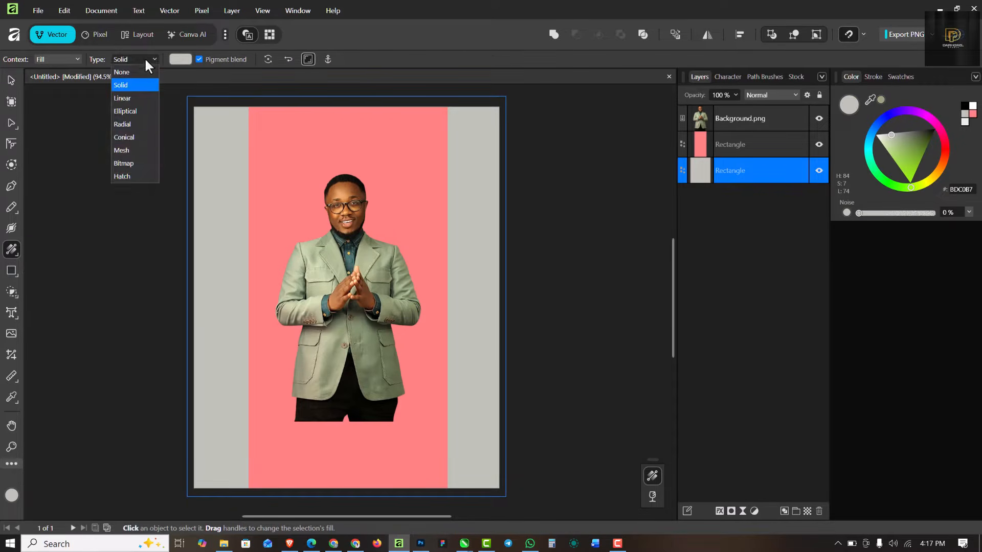
click(123, 124)
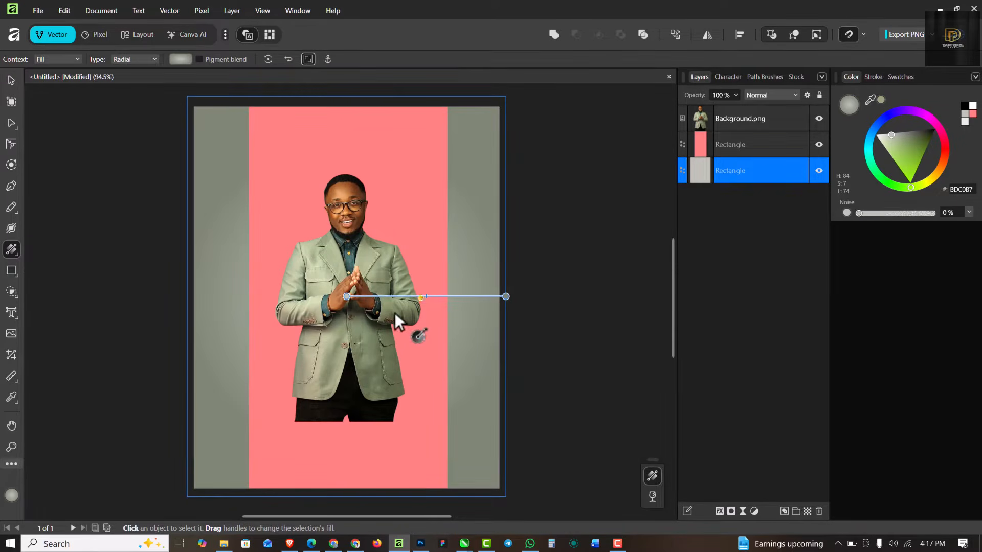
Step: Make the gradient white at the centre and stretch it past the page edges
click(348, 297)
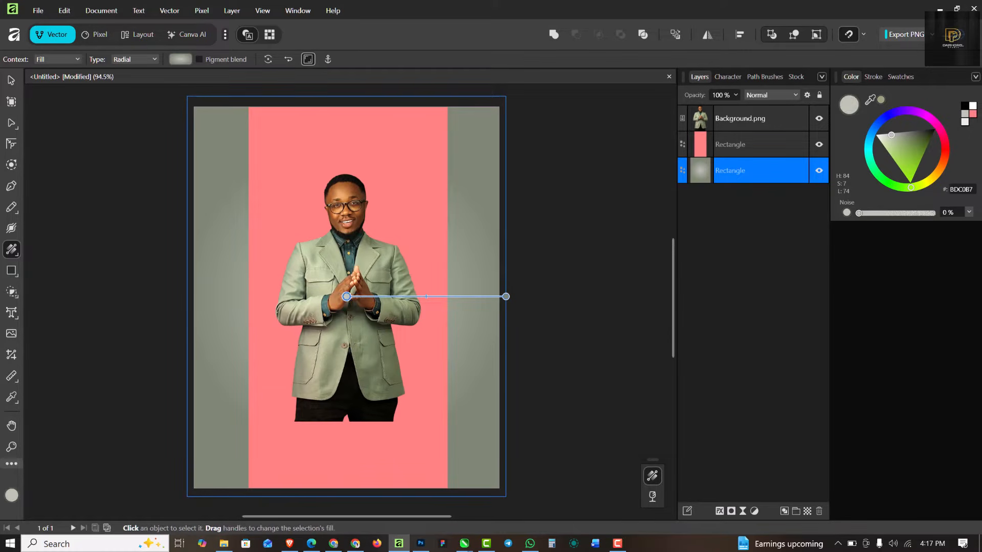
click(973, 116)
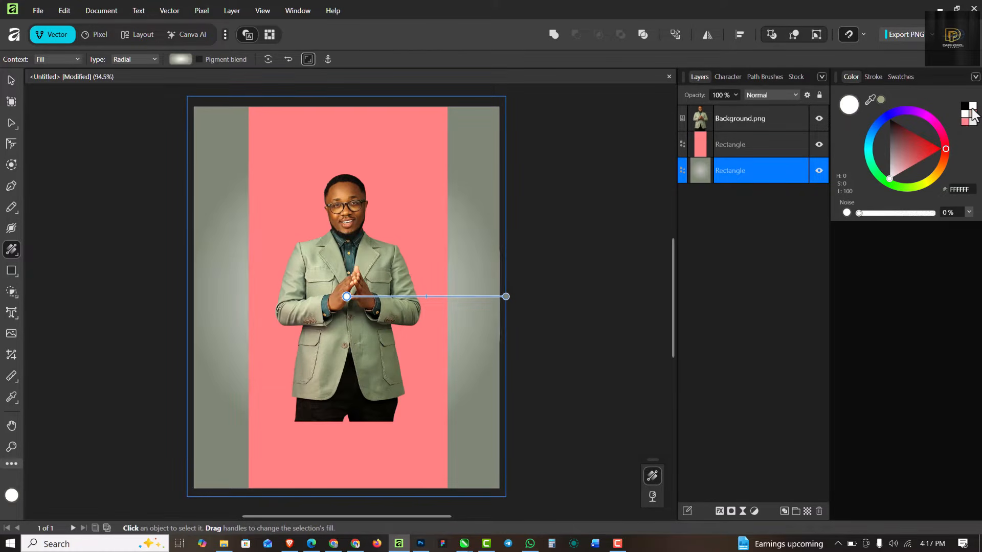
click(506, 297)
drag(507, 298, 612, 291)
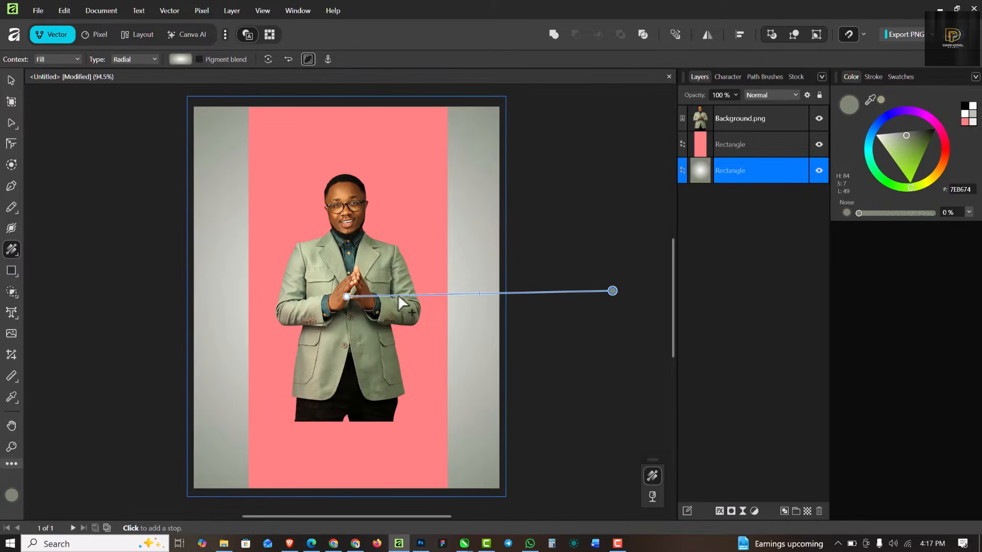
drag(478, 295, 516, 297)
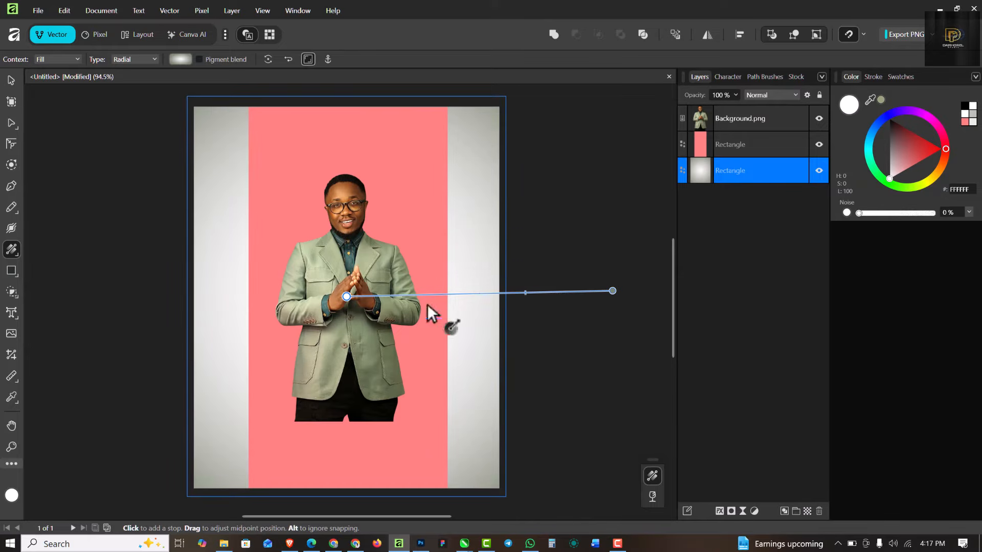
click(10, 87)
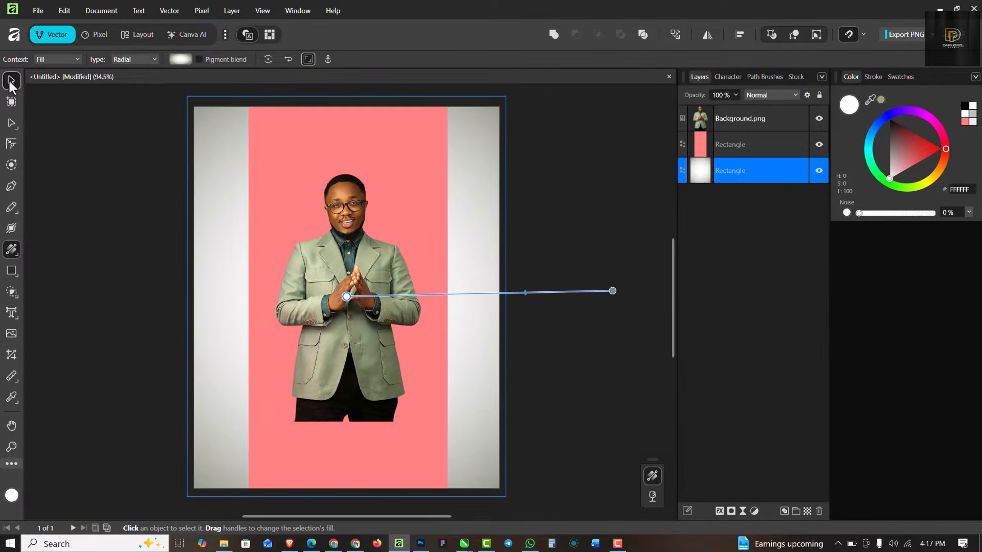
click(336, 164)
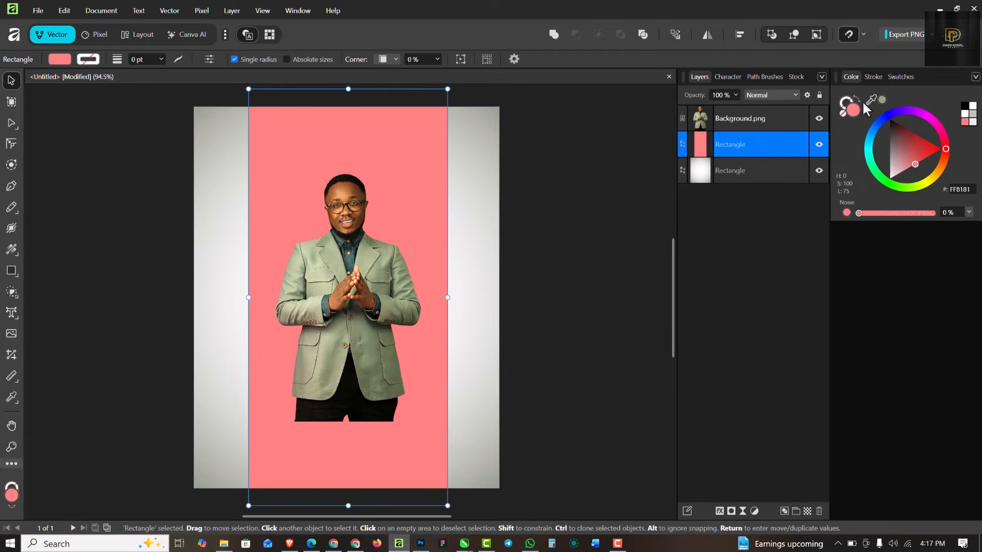
Step: Sample a colour from the photo and darken the centre strip's fill to 1E3130
drag(873, 101, 350, 257)
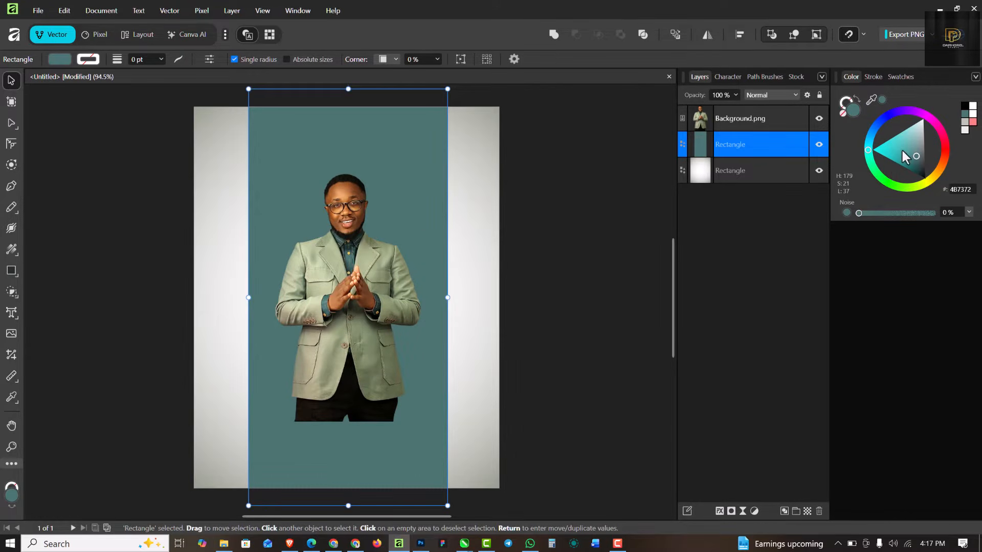
drag(915, 162, 921, 170)
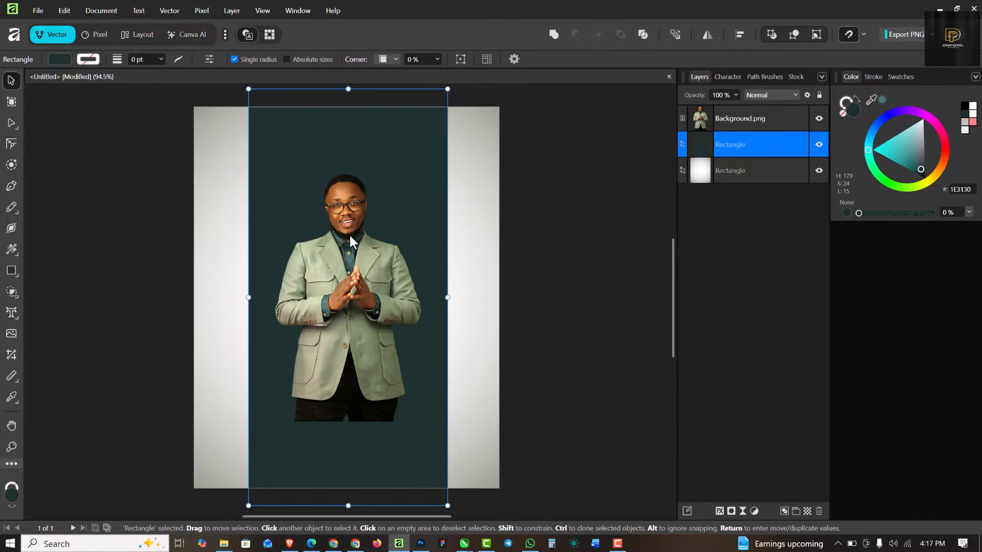
click(344, 261)
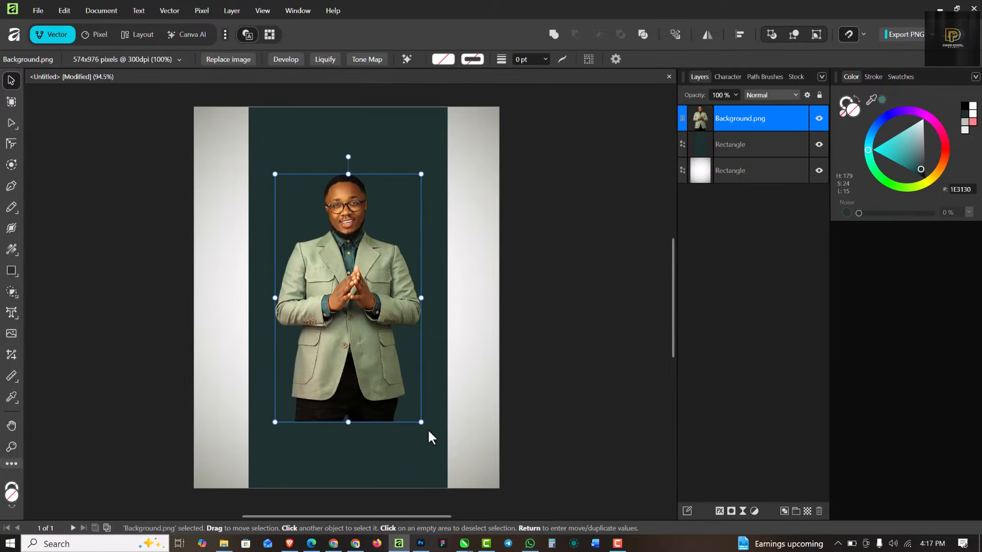
Step: Enlarge the standing man photo and move it down to the page bottom
drag(421, 422, 481, 475)
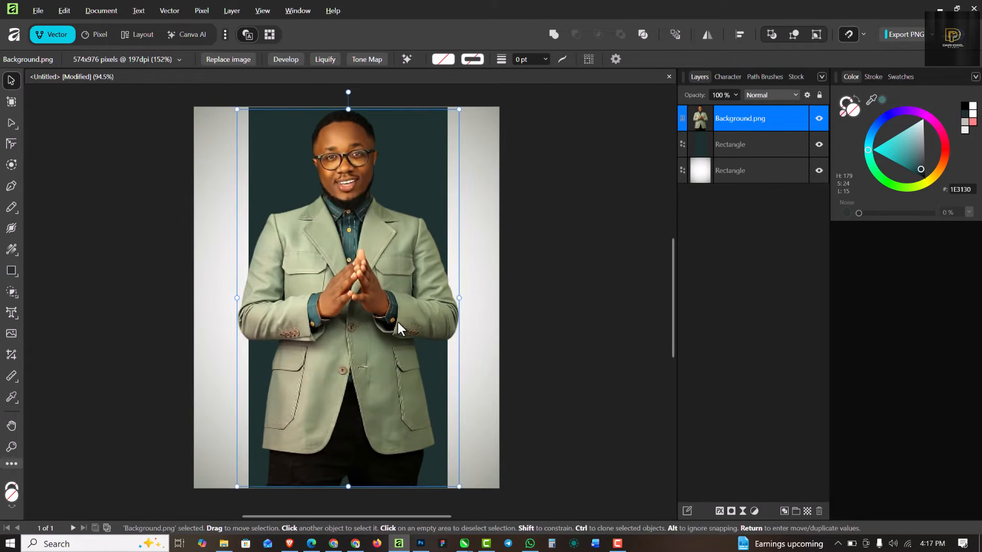
drag(396, 324, 404, 355)
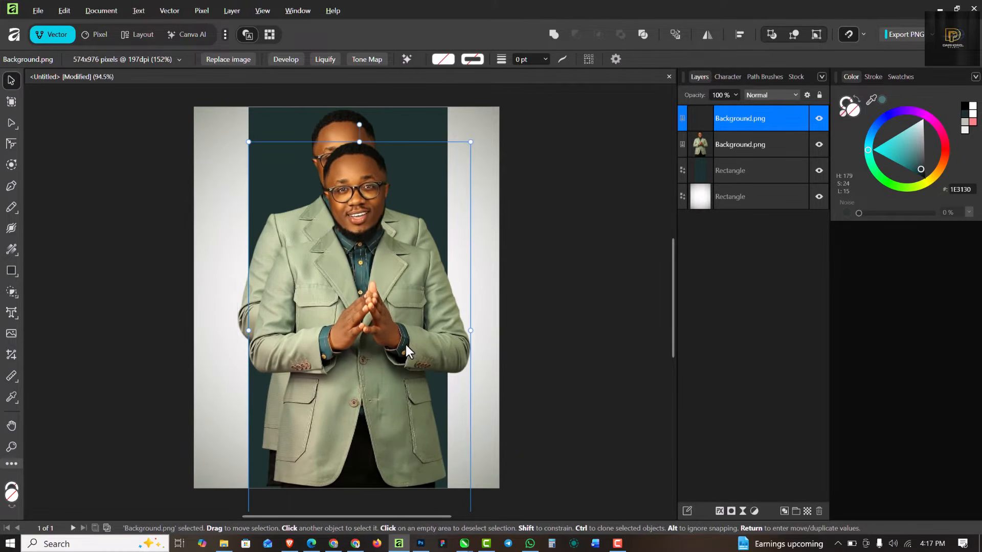
key(ctrl+z)
drag(373, 269, 377, 295)
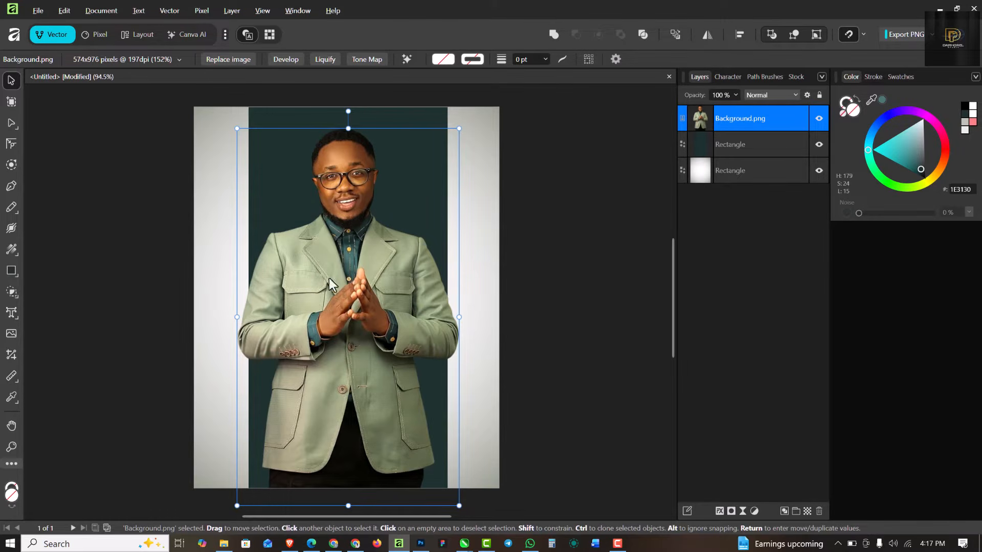
Step: Hide the standing photo and drag the seated man portrait onto the page
click(818, 120)
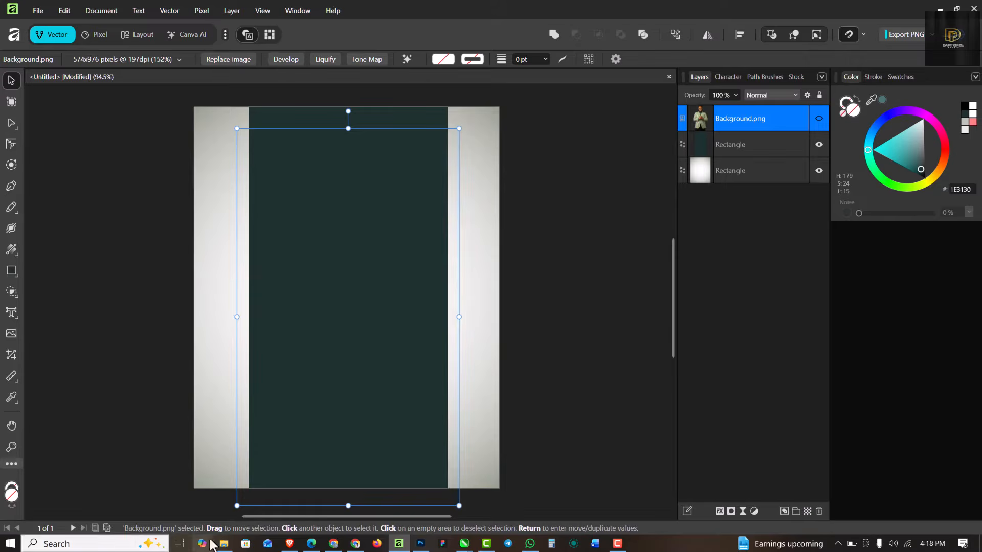
click(223, 543)
click(258, 74)
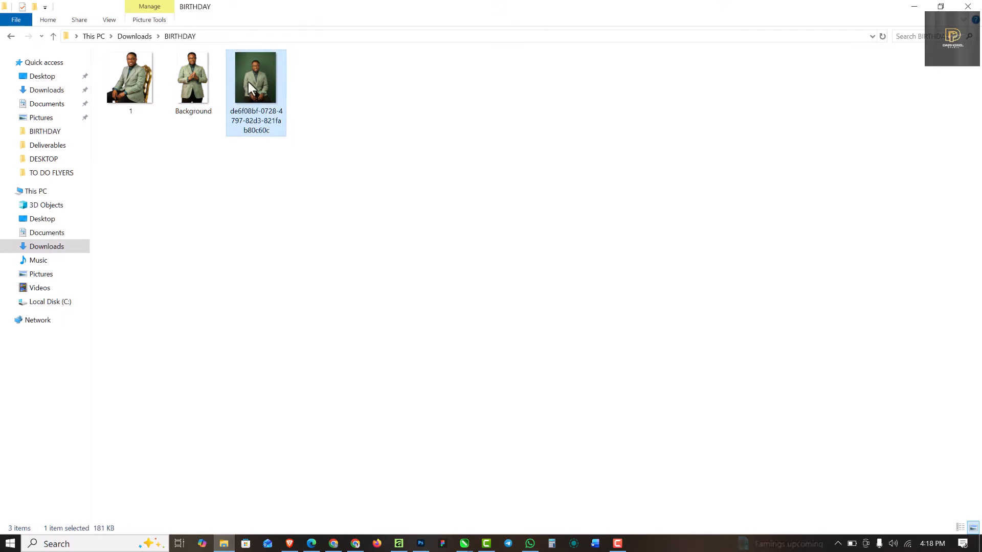
drag(249, 88, 378, 221)
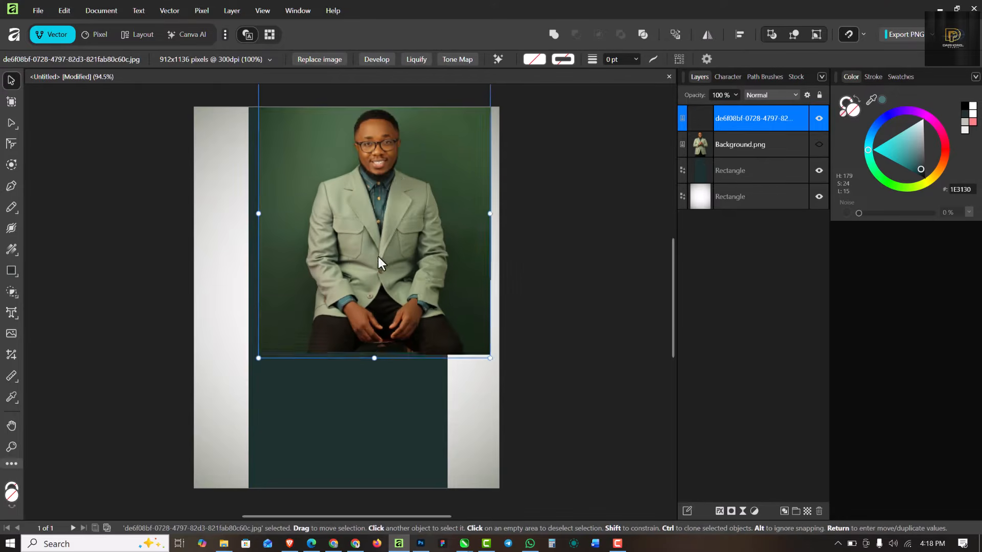
Step: Align the seated portrait with the page top and fade its bottom with a linear transparency gradient
mouse_move(378, 258)
mouse_down()
mouse_move(377, 207)
mouse_move(379, 265)
mouse_up()
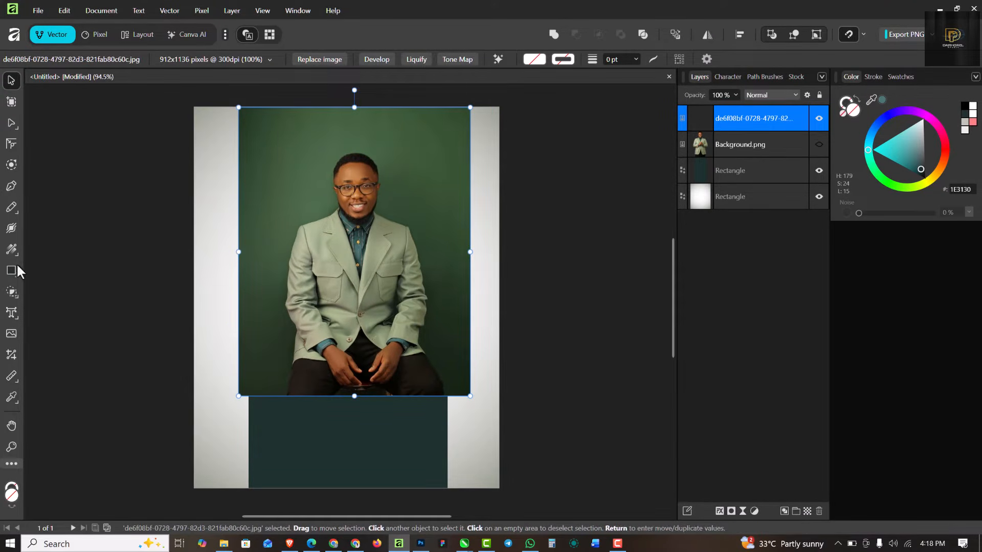
click(11, 250)
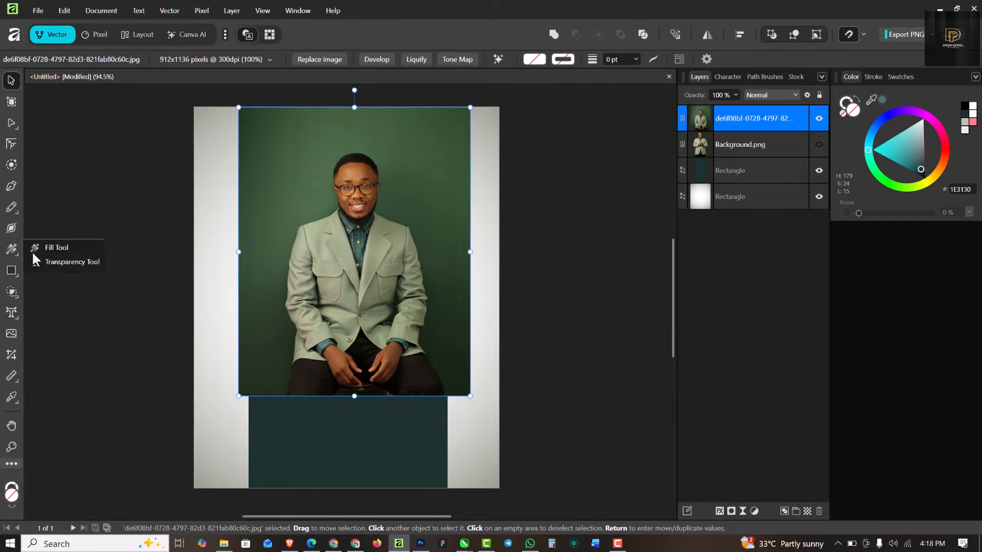
click(59, 262)
drag(348, 303, 368, 323)
drag(352, 376, 351, 392)
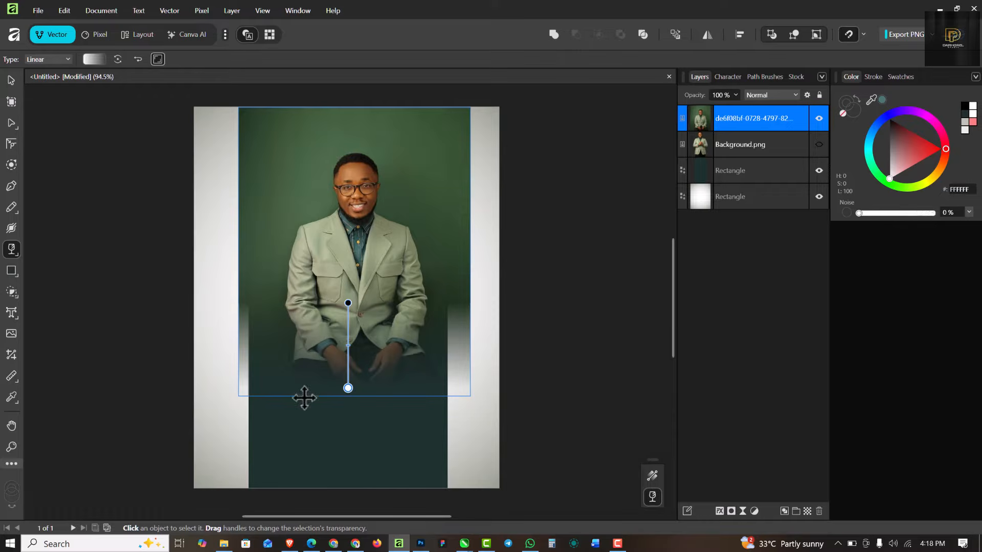
click(9, 79)
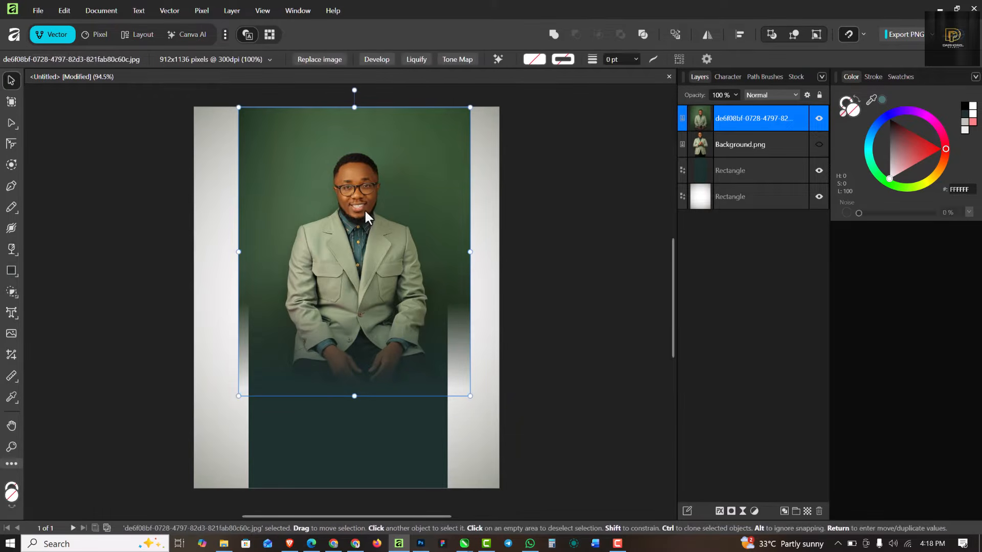
Step: Set the portrait's blend mode to Overlay with 25% opacity
click(735, 96)
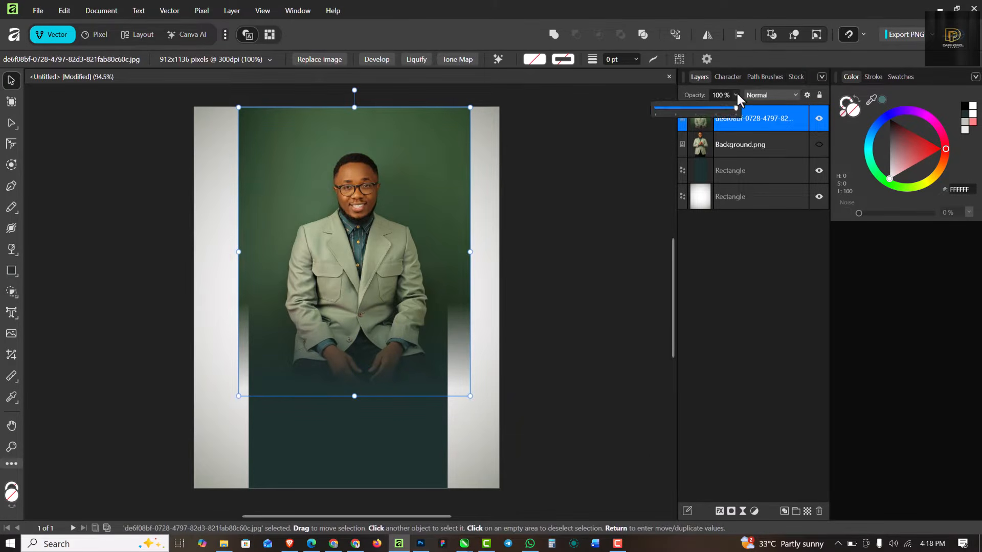
click(777, 97)
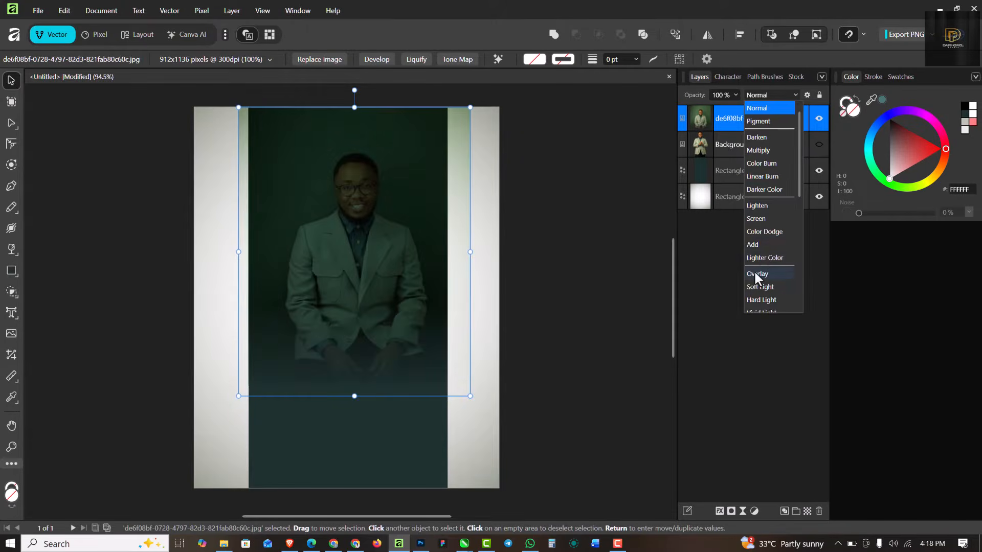
click(756, 274)
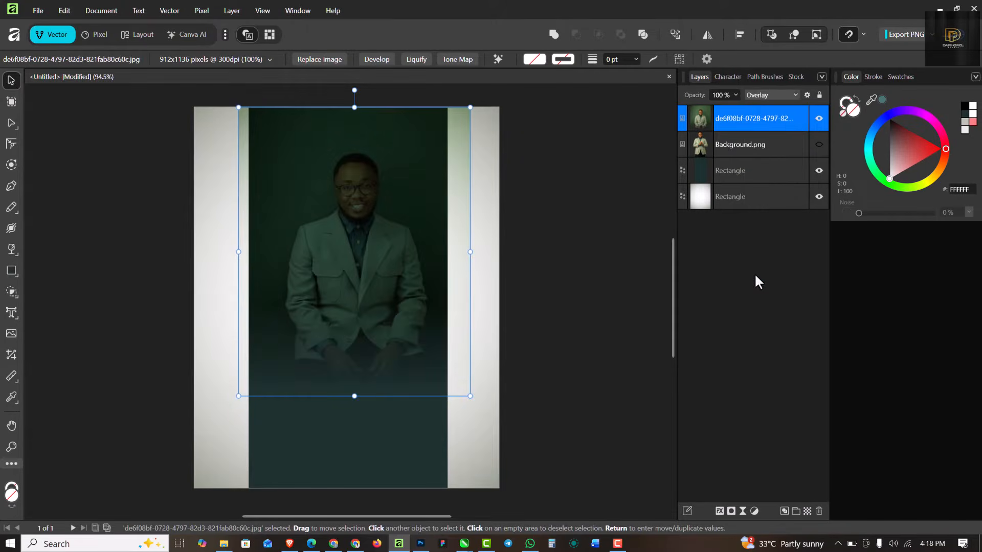
click(735, 95)
drag(731, 107, 676, 106)
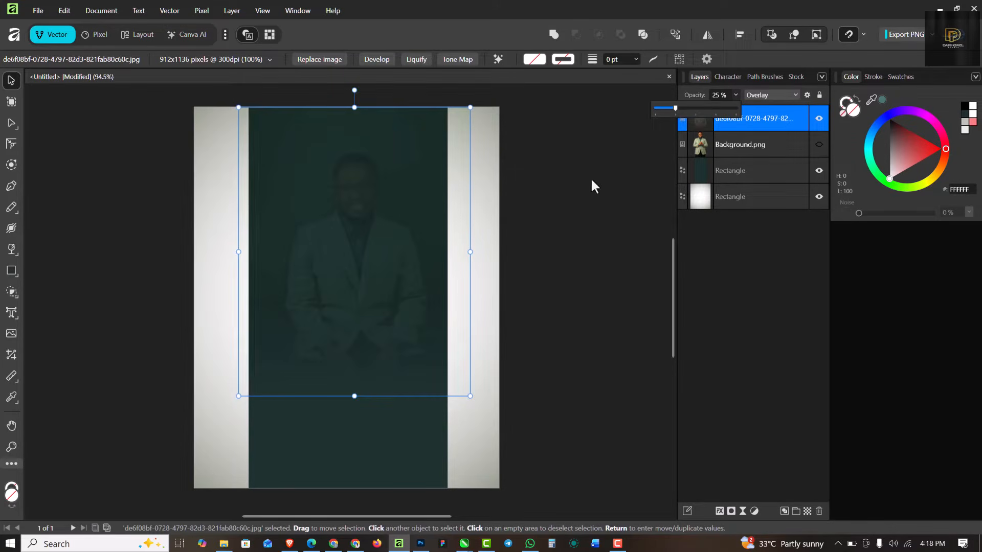
click(470, 108)
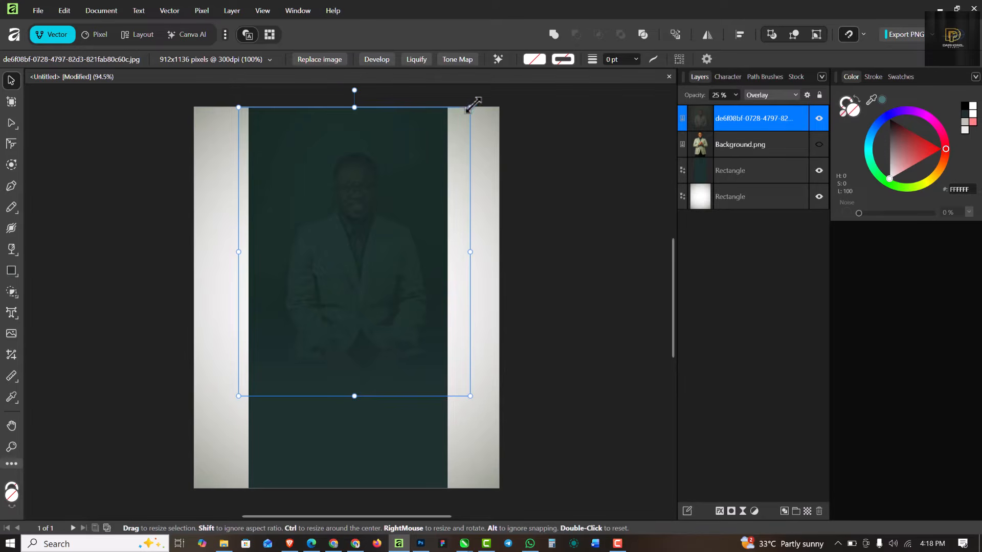
Step: Enlarge the portrait well beyond the page and clip it inside the dark teal rectangle
drag(473, 104, 564, 96)
mouse_move(364, 271)
mouse_down()
mouse_move(403, 272)
mouse_move(381, 277)
mouse_up()
scroll(336, 207, down, 4)
scroll(366, 257, up, 2)
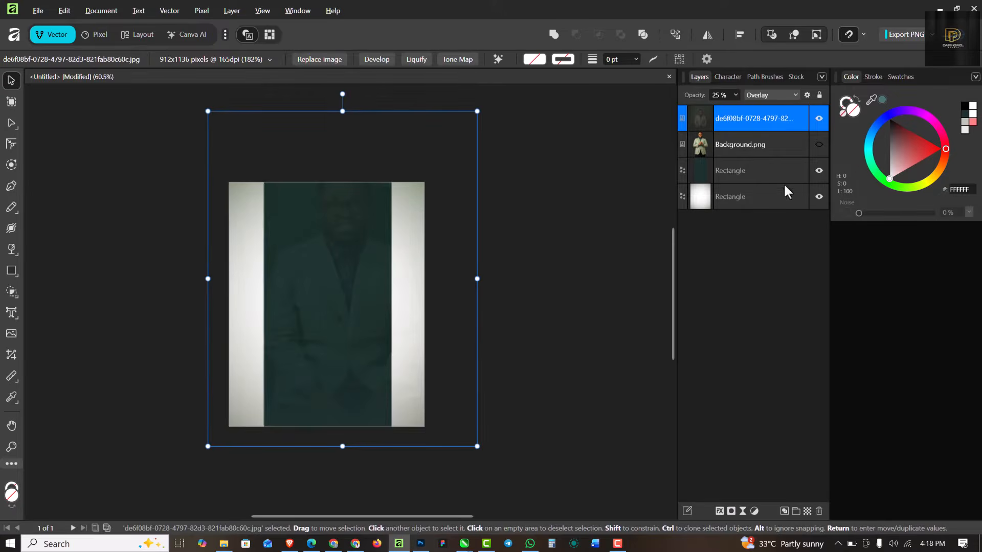
drag(768, 115, 765, 168)
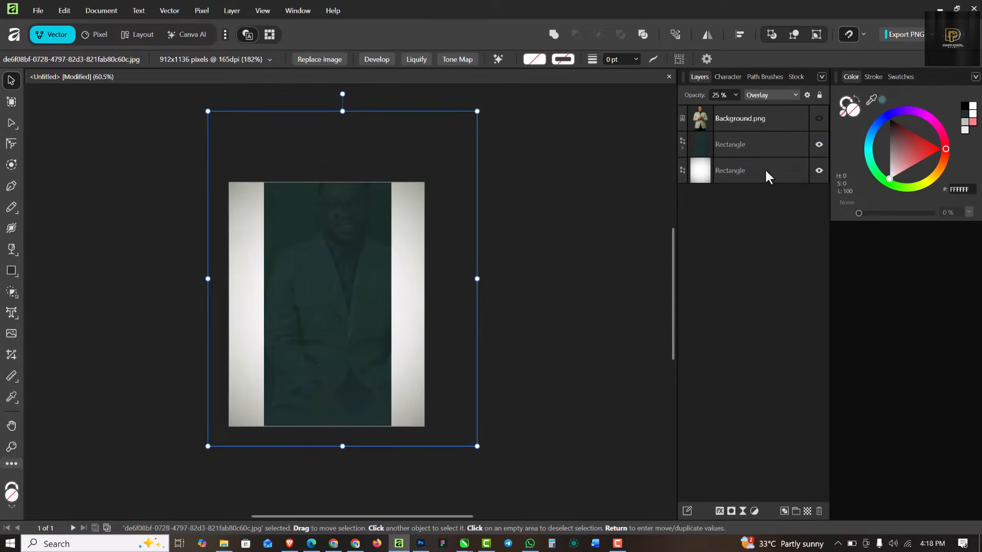
Step: Make the standing man photo visible again above the dark panel
click(682, 148)
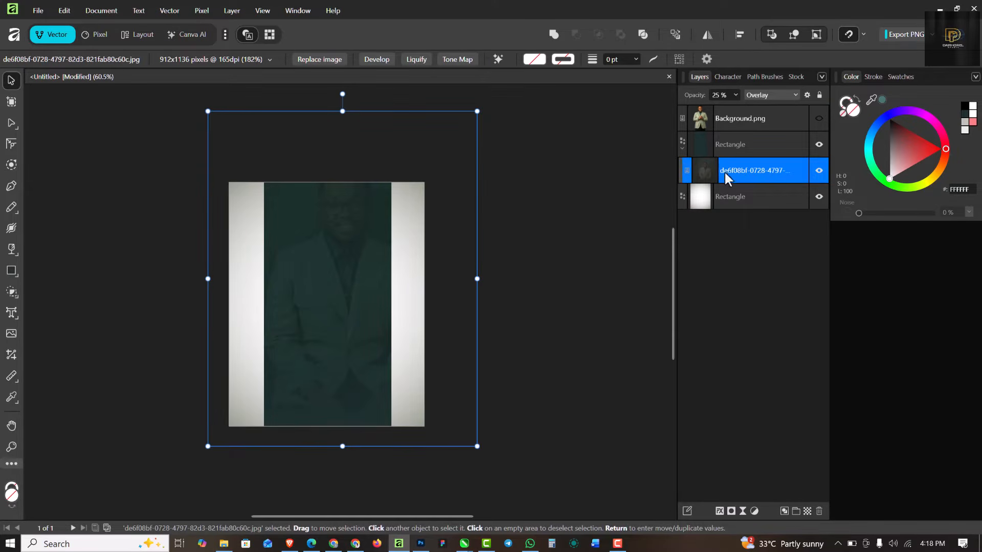
click(682, 147)
click(819, 144)
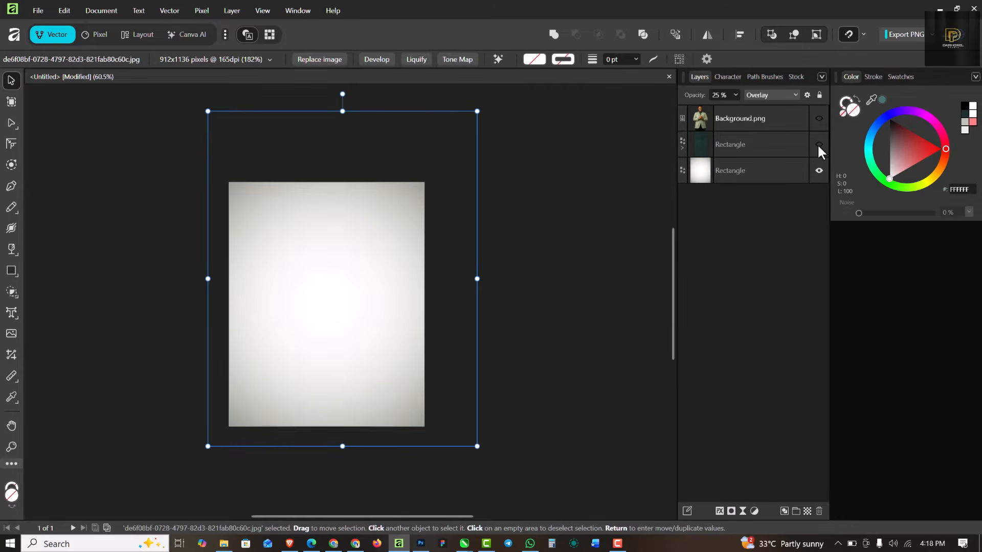
click(818, 145)
scroll(327, 235, up, 1)
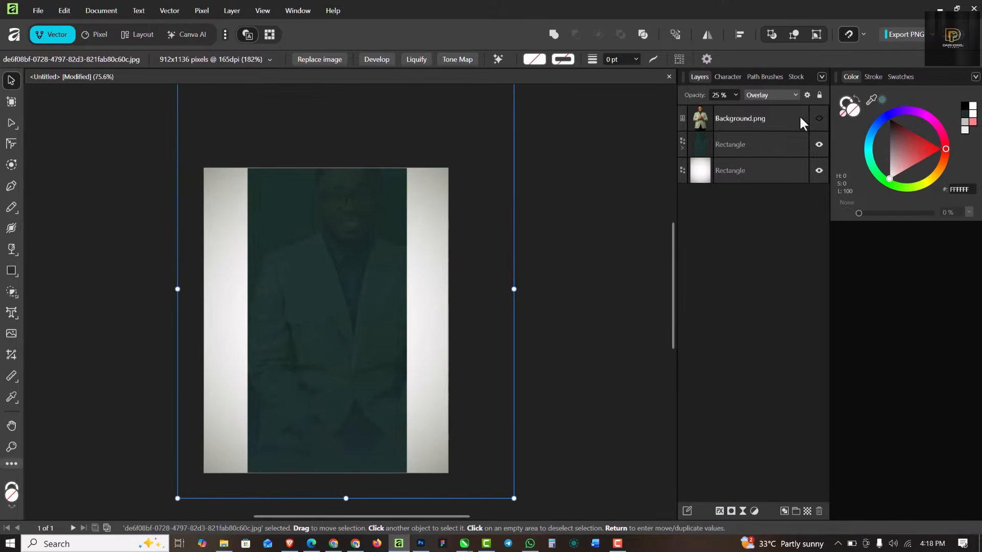
click(819, 118)
scroll(318, 260, up, 2)
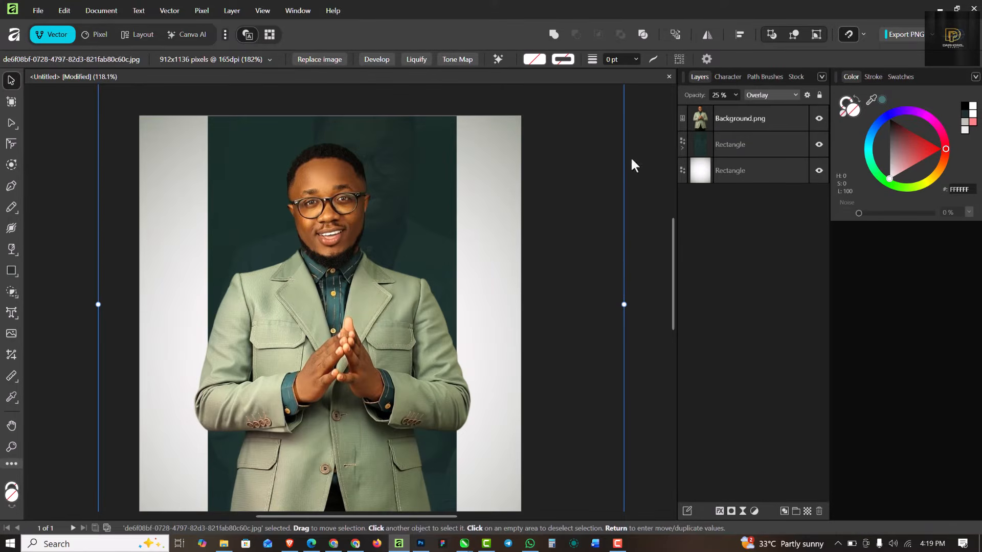
Step: Shift the faint clipped portrait right and enlarge it further within the panel
click(682, 148)
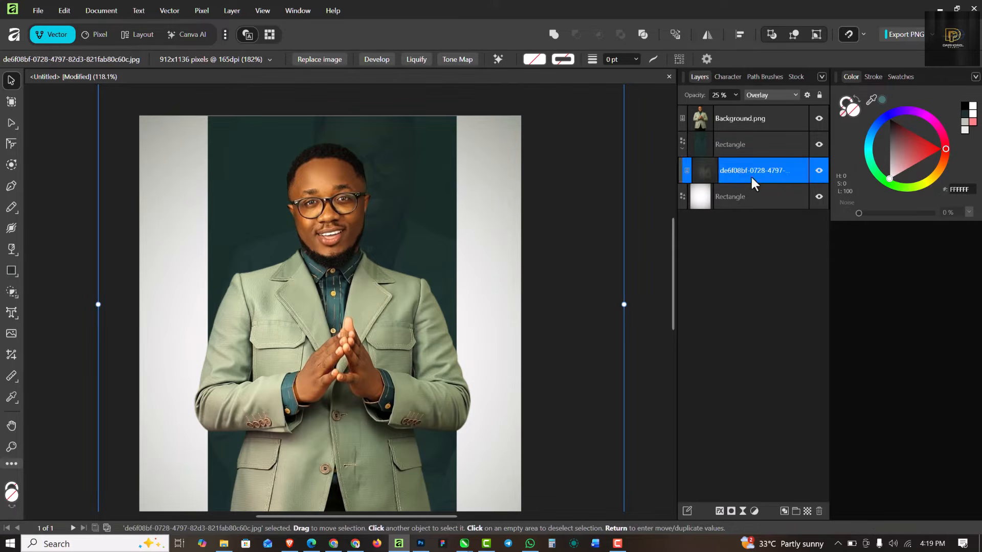
click(701, 169)
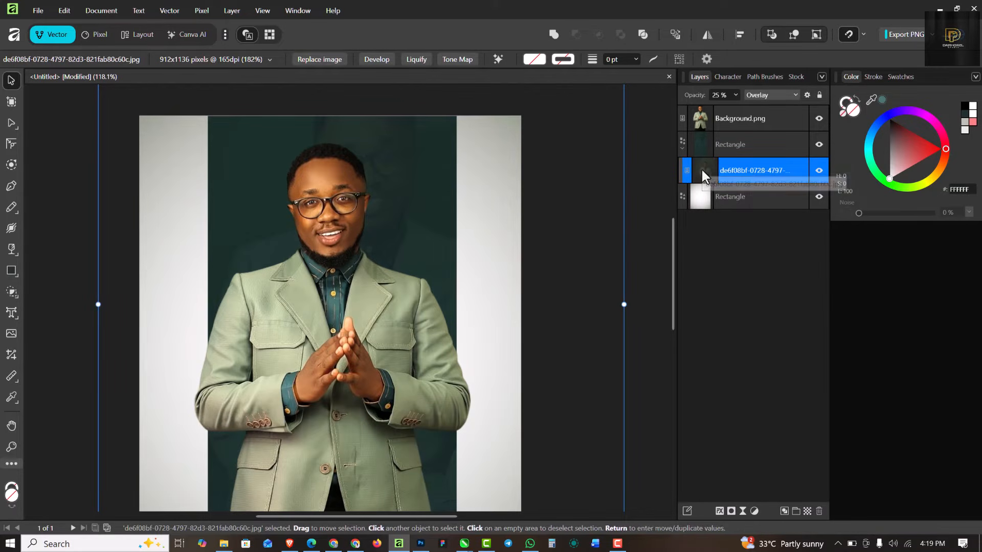
drag(435, 159, 475, 187)
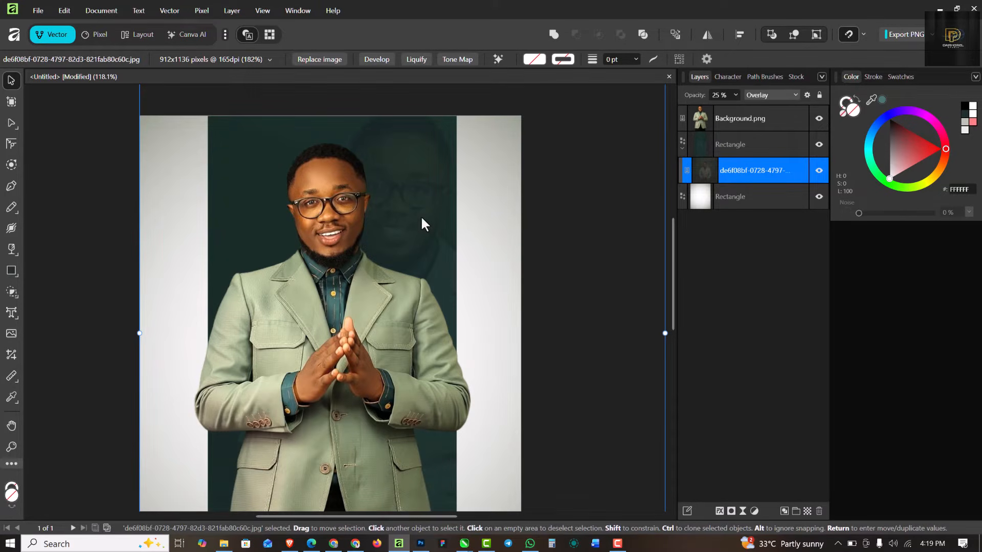
click(332, 222)
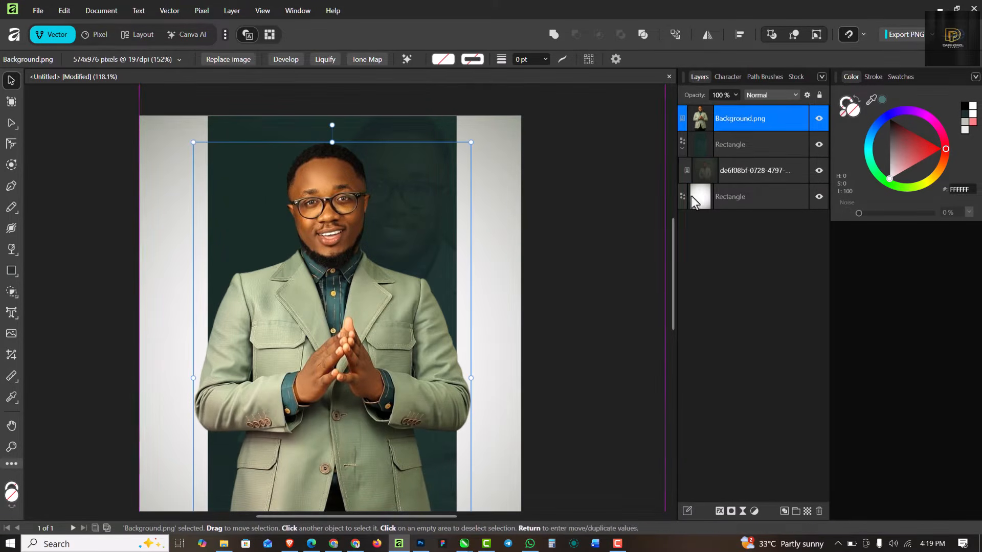
click(784, 170)
scroll(262, 211, down, 5)
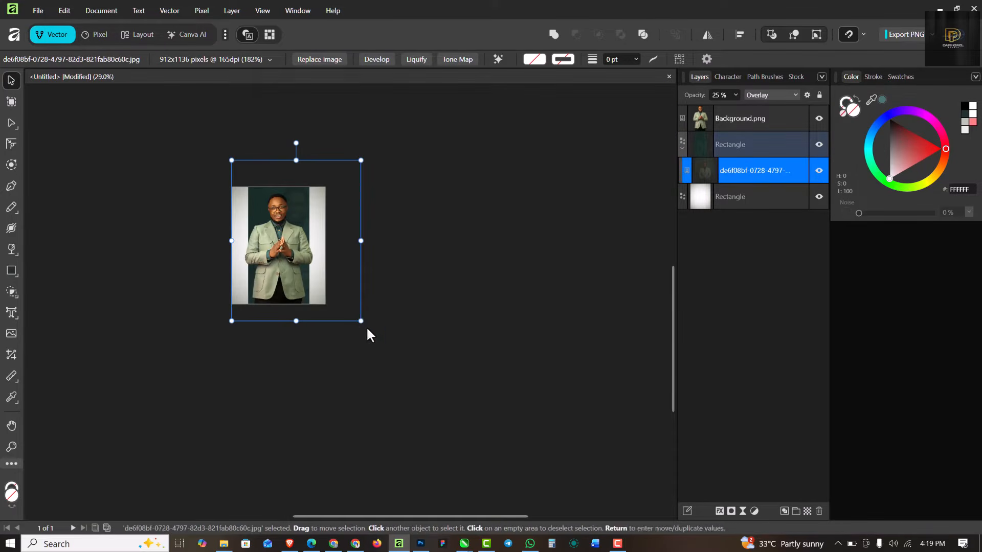
drag(360, 320, 378, 337)
Step: Fit the whole page in view and select the Background.png photo
click(442, 266)
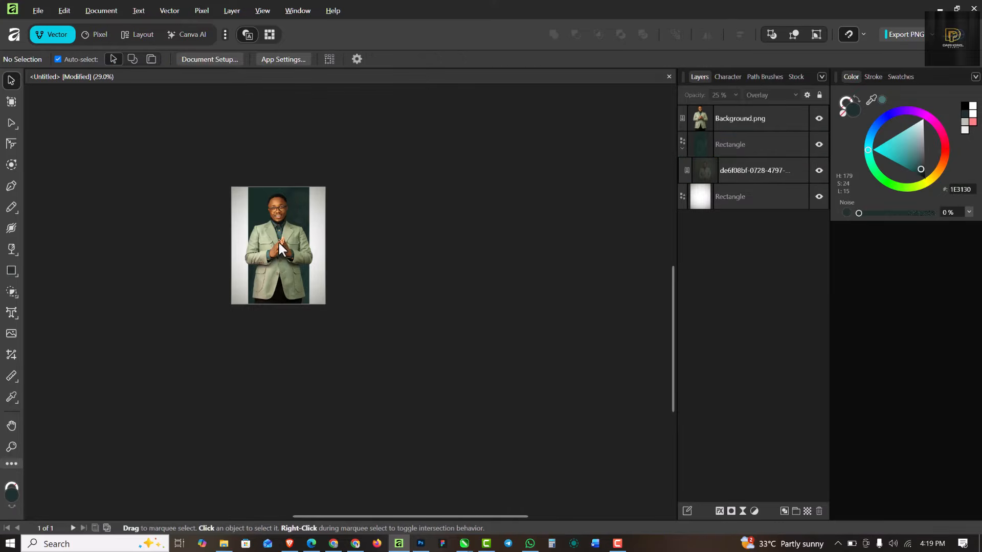
key(ctrl+0)
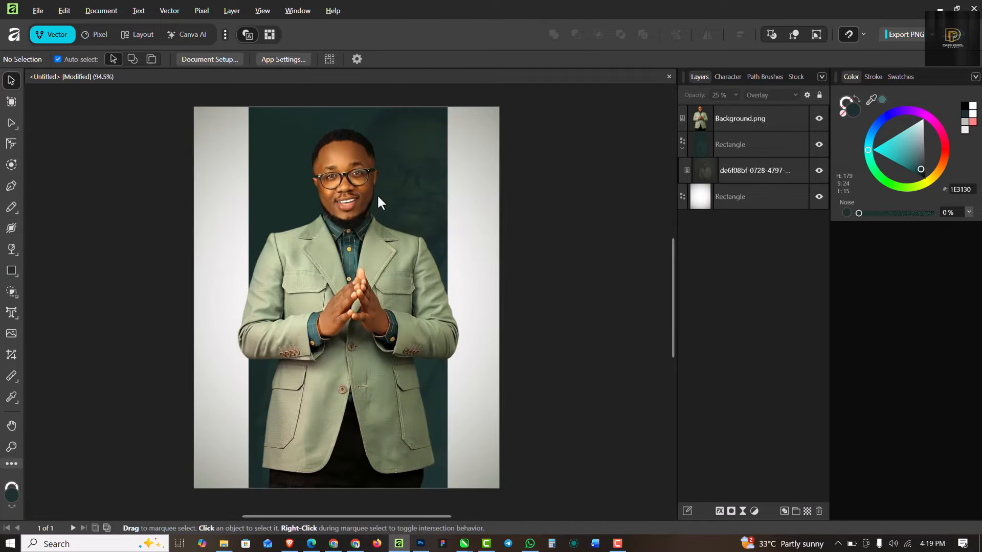
click(330, 165)
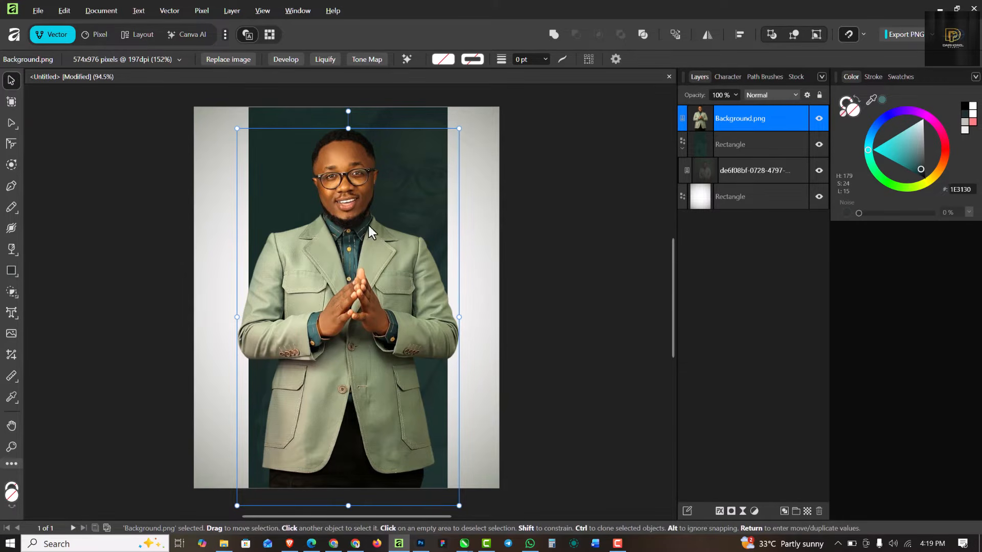
Step: Drag 1.png, the man seated in the gold chair, from the BIRTHDAY folder onto the flyer's lower right
click(218, 548)
drag(131, 83, 419, 371)
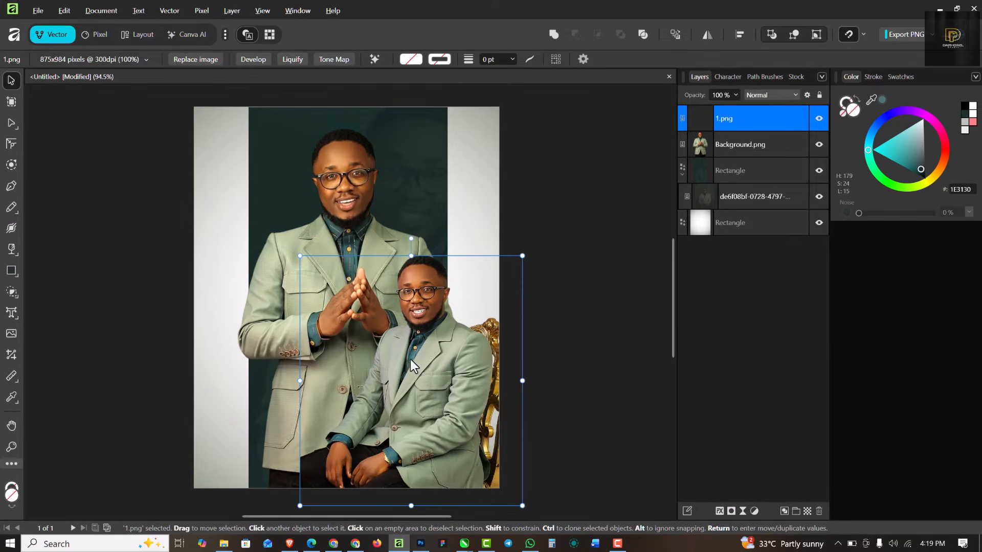
scroll(401, 331, down, 1)
scroll(401, 331, up, 1)
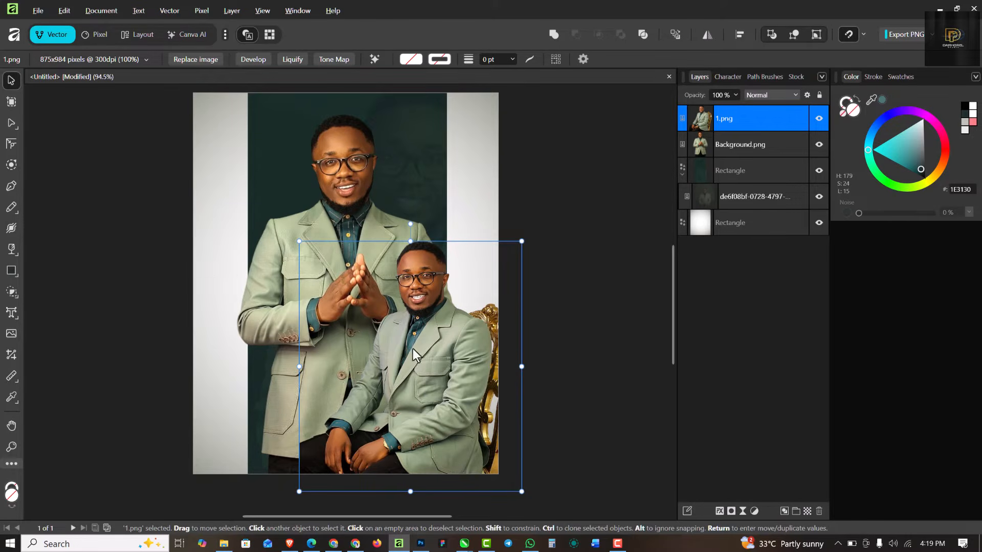
click(11, 271)
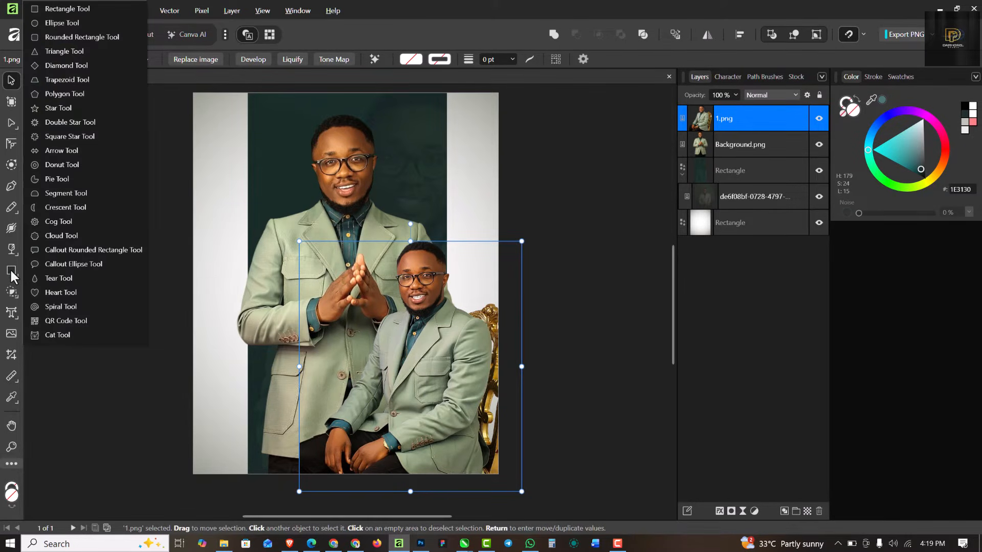
Step: Draw a dark teal rectangle across the flyer's bottom with a linear transparency fade toward its top
click(77, 9)
drag(179, 409, 527, 482)
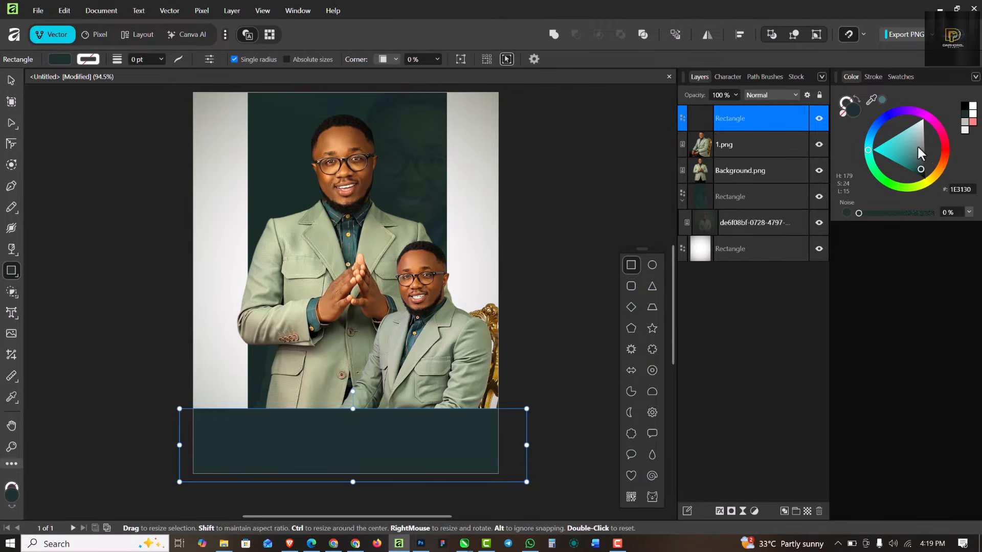
drag(919, 170, 921, 171)
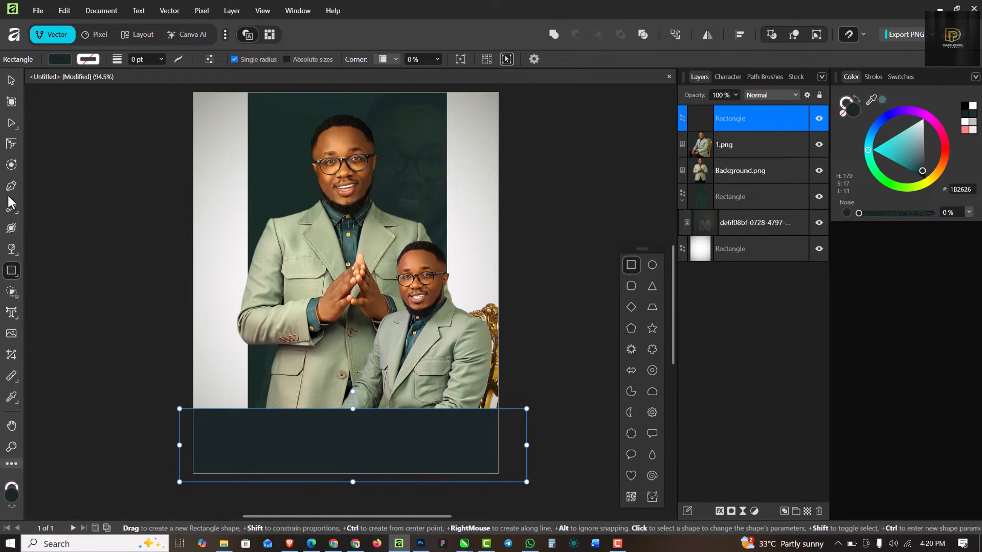
drag(10, 253, 68, 263)
drag(374, 445, 372, 409)
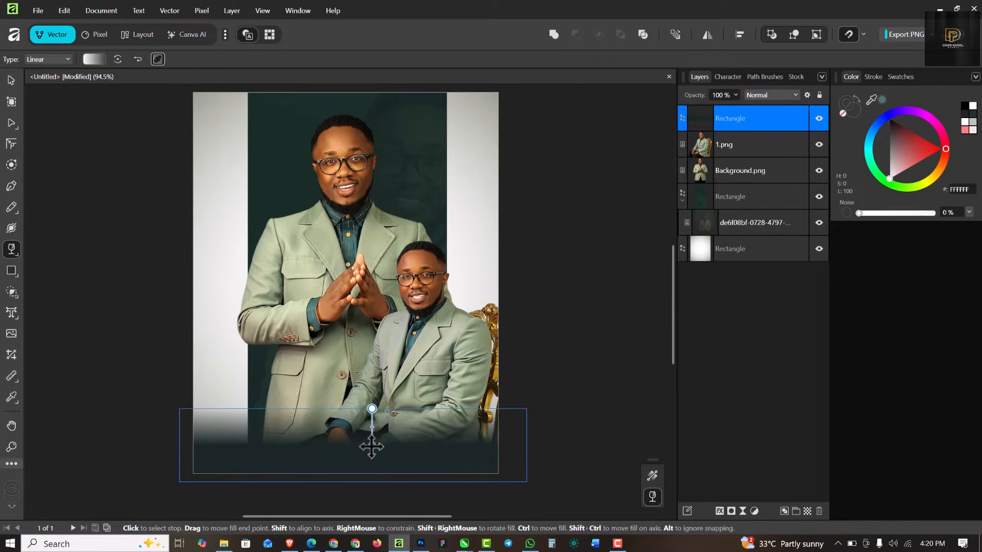
drag(372, 445, 371, 423)
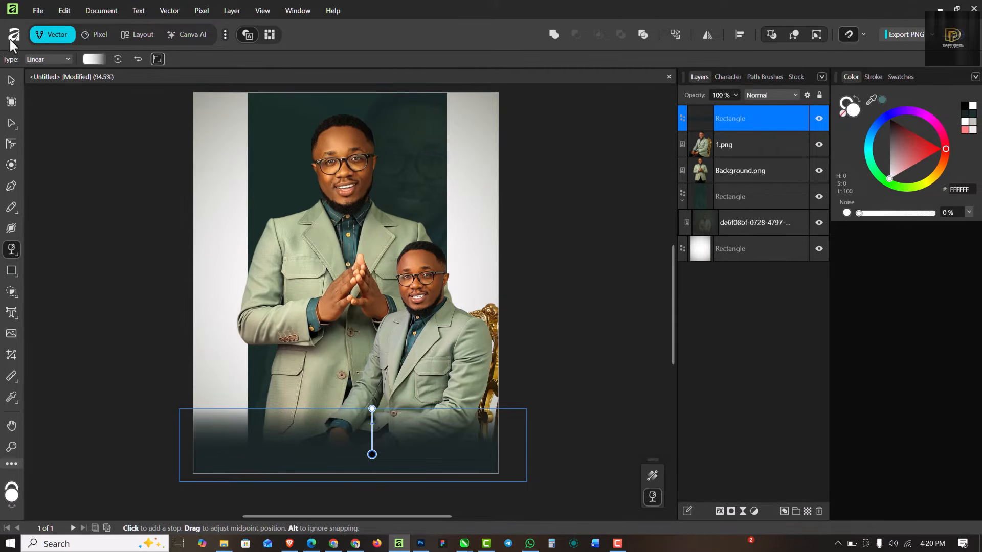
Step: Stretch the fade rectangle's top edge higher so it fades into both photos
click(11, 81)
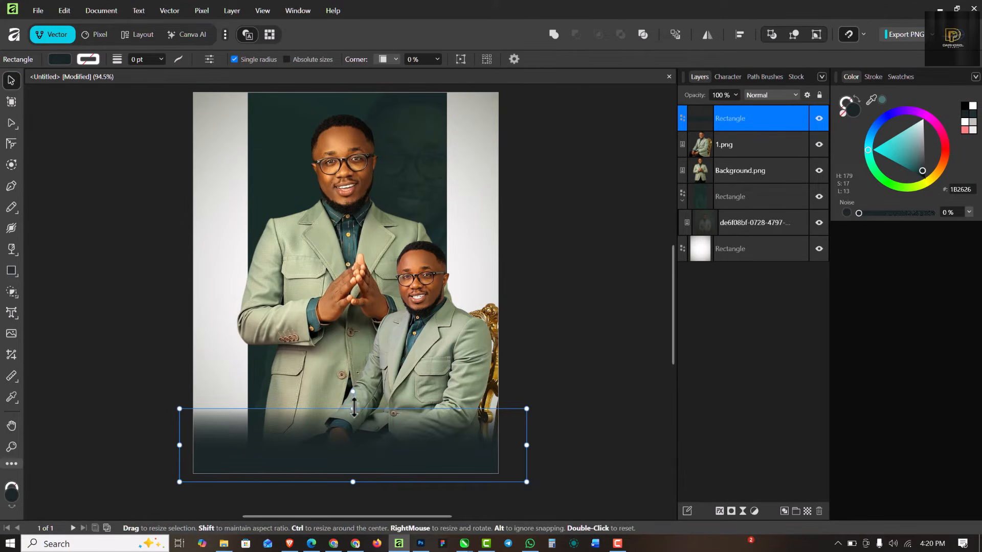
drag(352, 408, 362, 441)
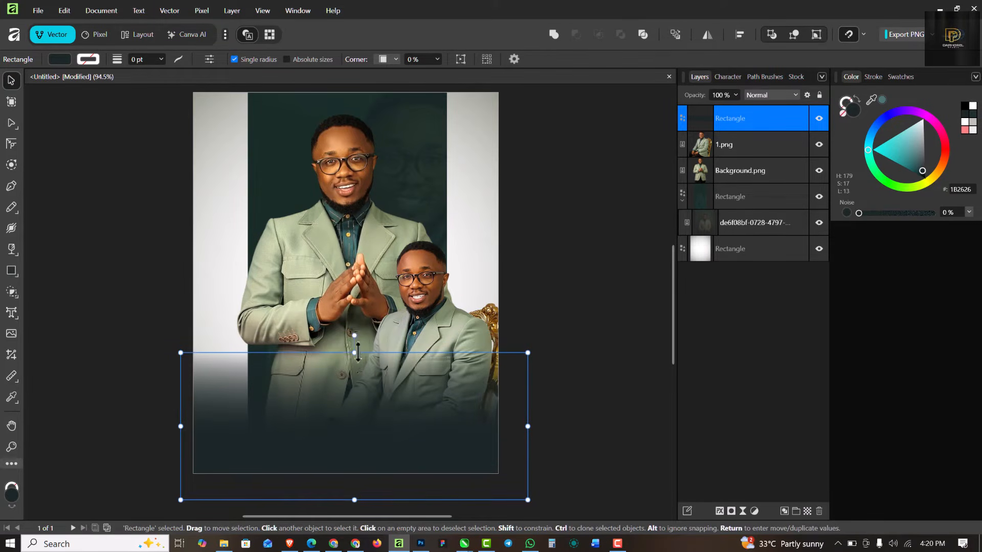
drag(355, 353, 352, 327)
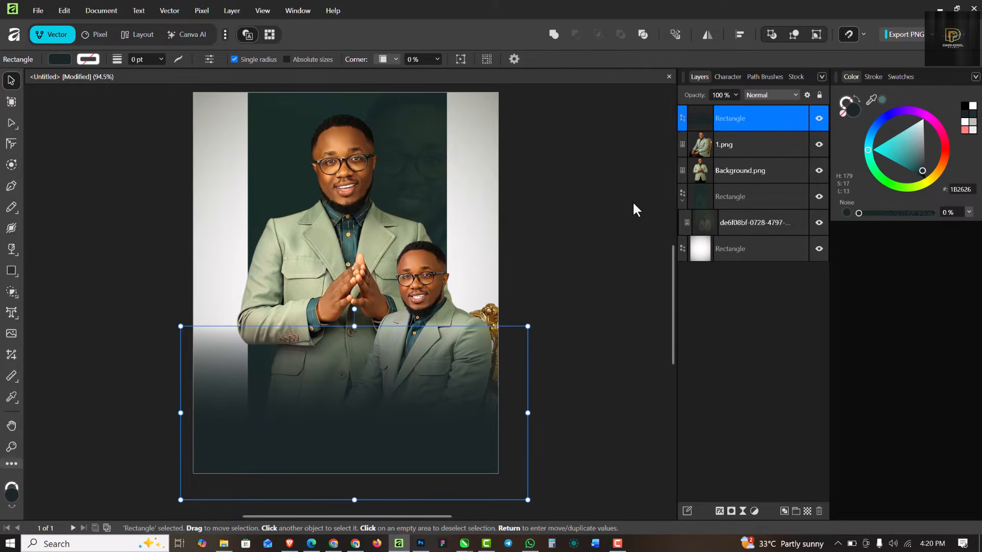
click(601, 223)
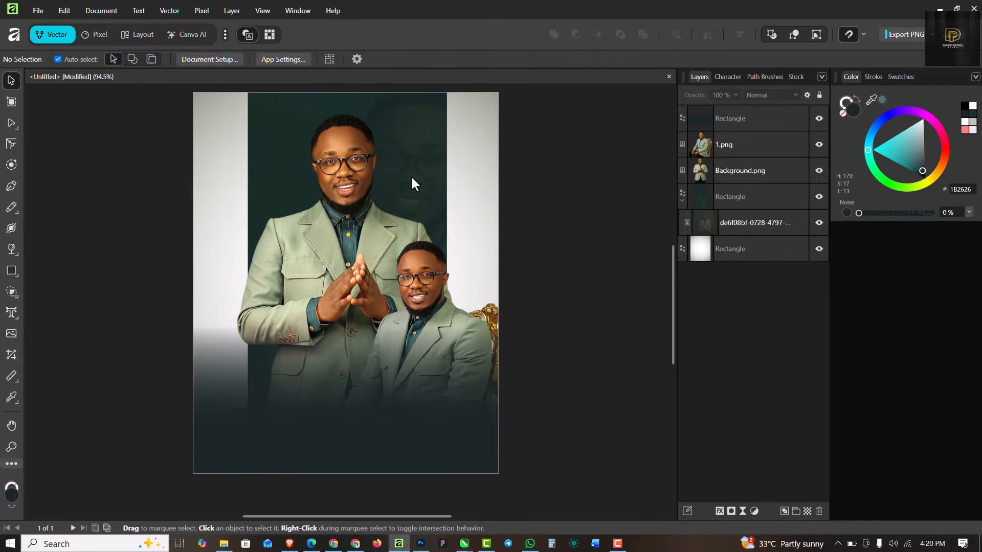
scroll(410, 175, up, 1)
scroll(398, 158, down, 1)
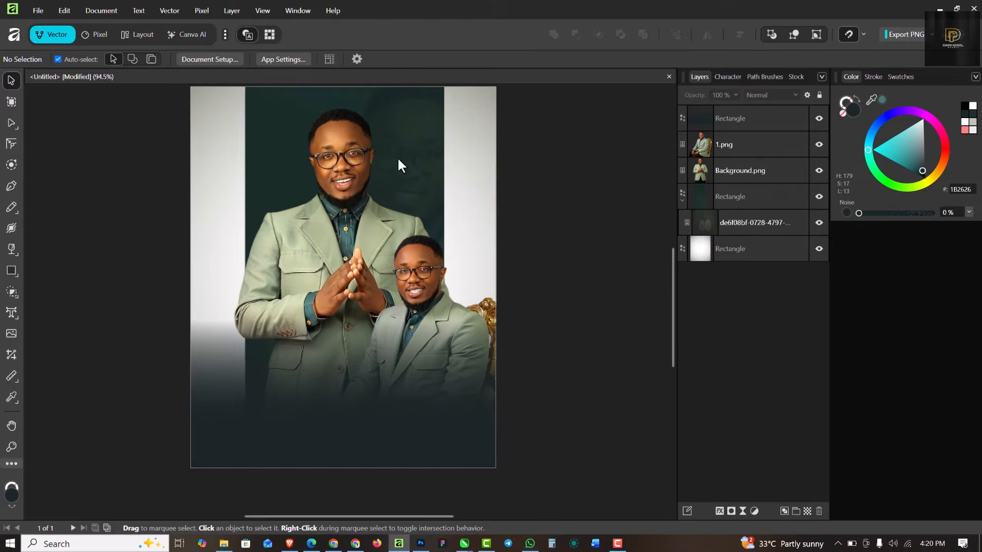
click(758, 115)
scroll(269, 395, up, 2)
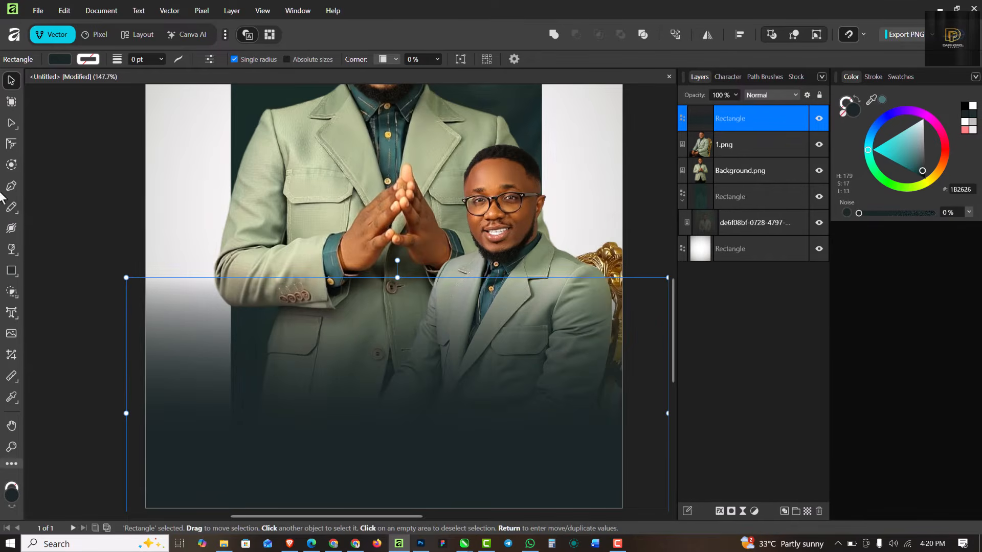
Step: Draw a small bar at the lower left and colour it bright orange
click(12, 271)
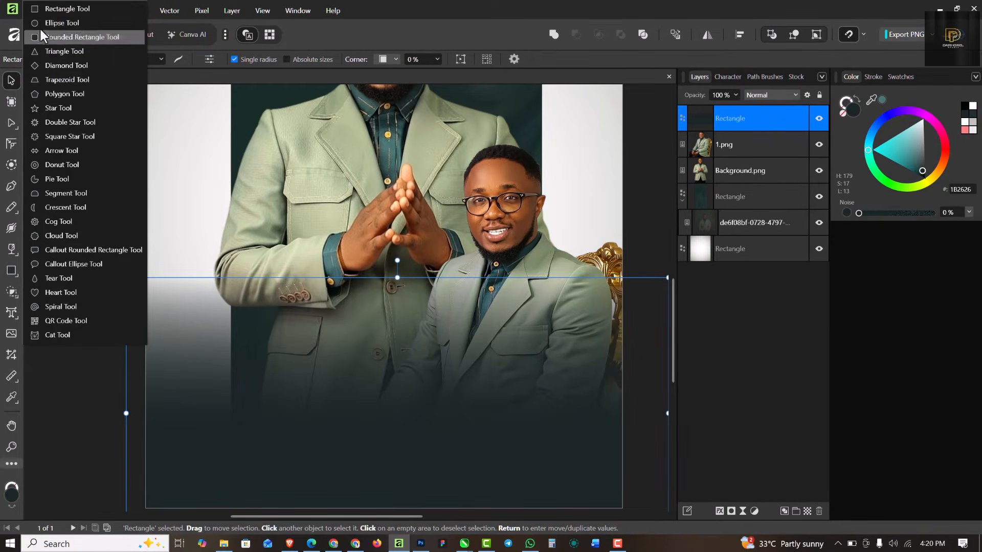
click(55, 10)
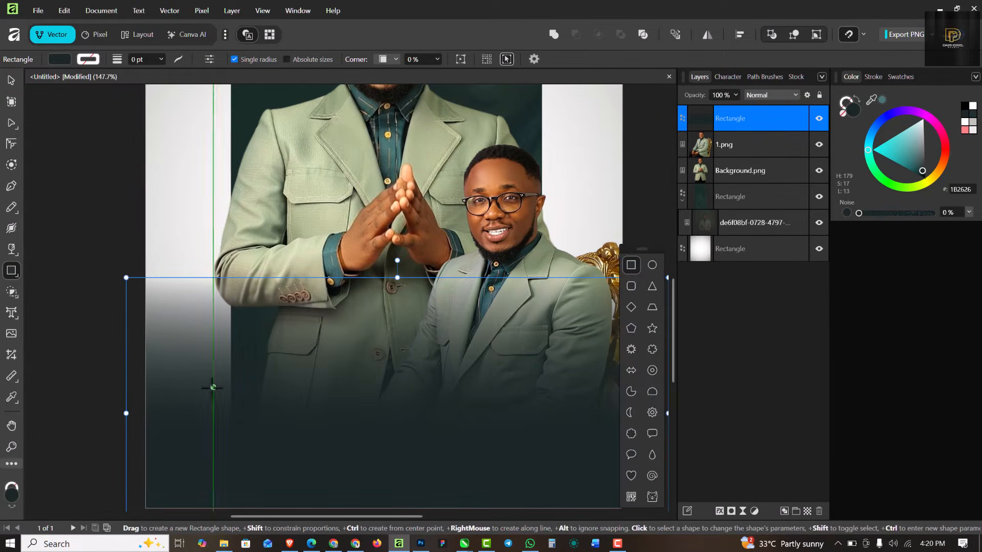
drag(213, 387, 294, 406)
scroll(269, 341, down, 1)
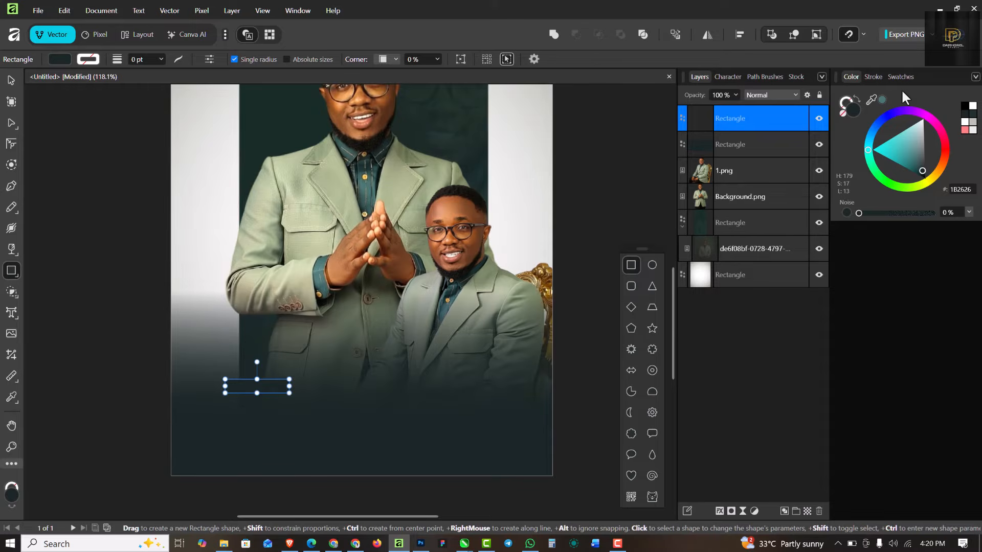
drag(871, 99, 345, 112)
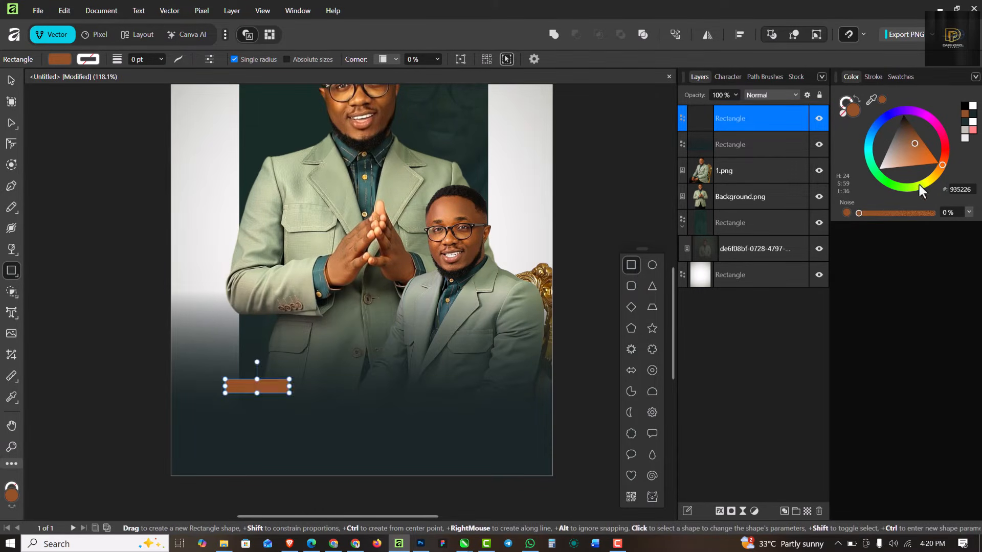
drag(916, 148, 926, 161)
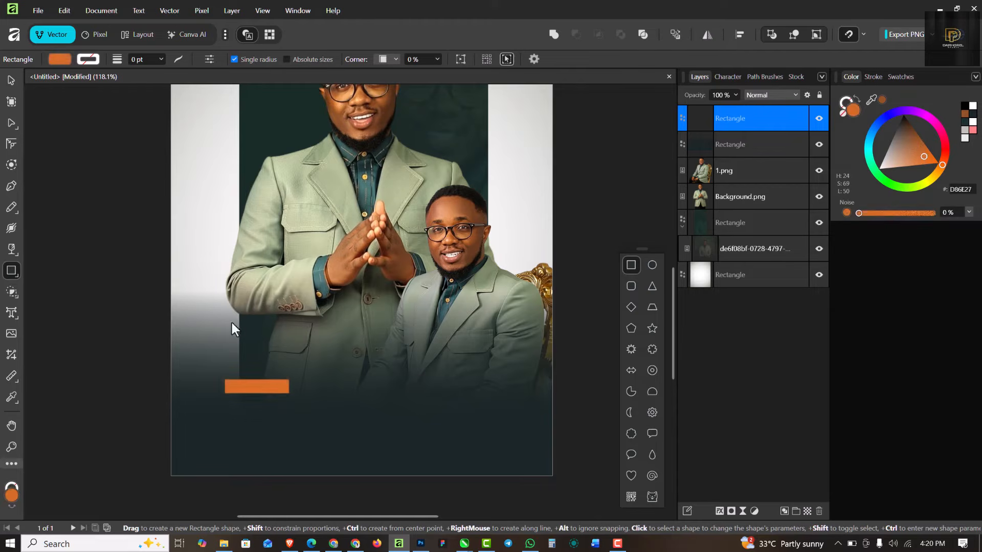
Step: Duplicate the orange bar just below, widen the copy, and shorten the upper bar to 0.600 in
click(11, 81)
scroll(261, 394, up, 3)
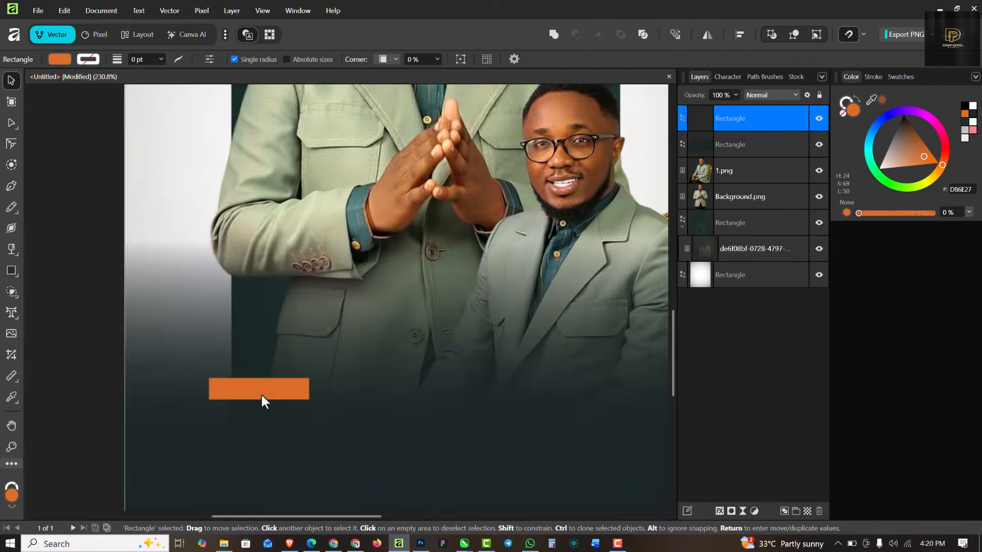
scroll(261, 394, up, 1)
mouse_move(266, 394)
ctrl+mouse_down()
mouse_move(296, 443)
mouse_move(296, 423)
ctrl+mouse_up()
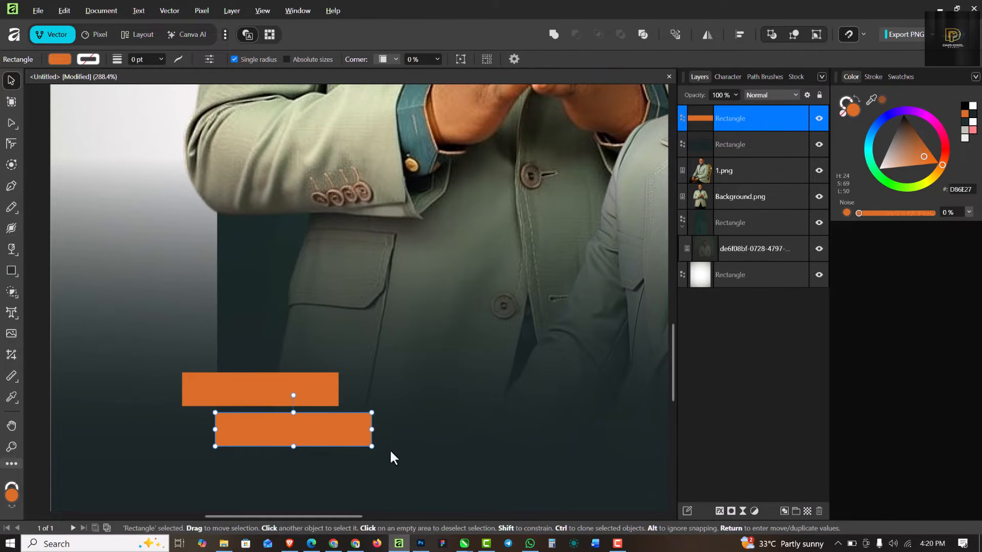
drag(371, 429, 407, 429)
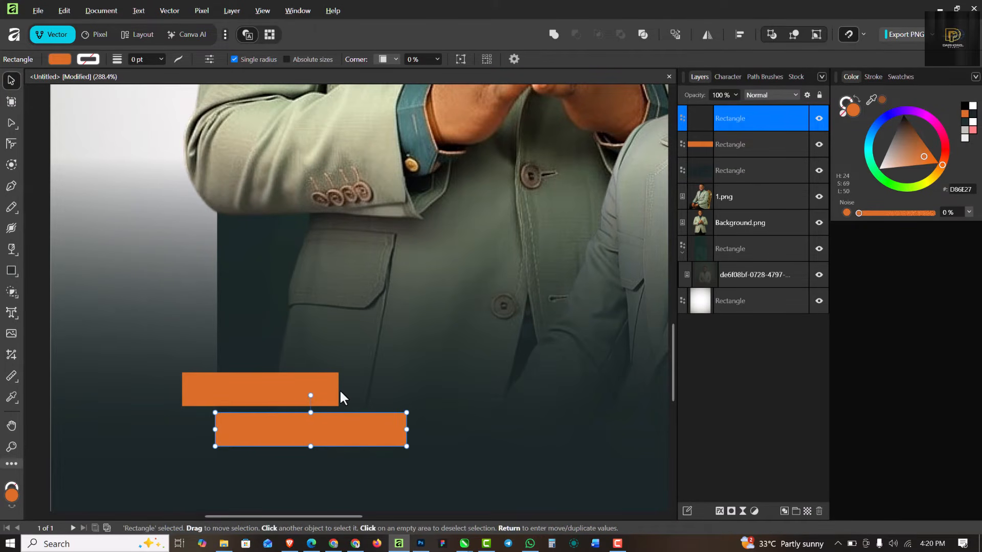
click(335, 390)
drag(338, 389, 322, 392)
click(309, 439)
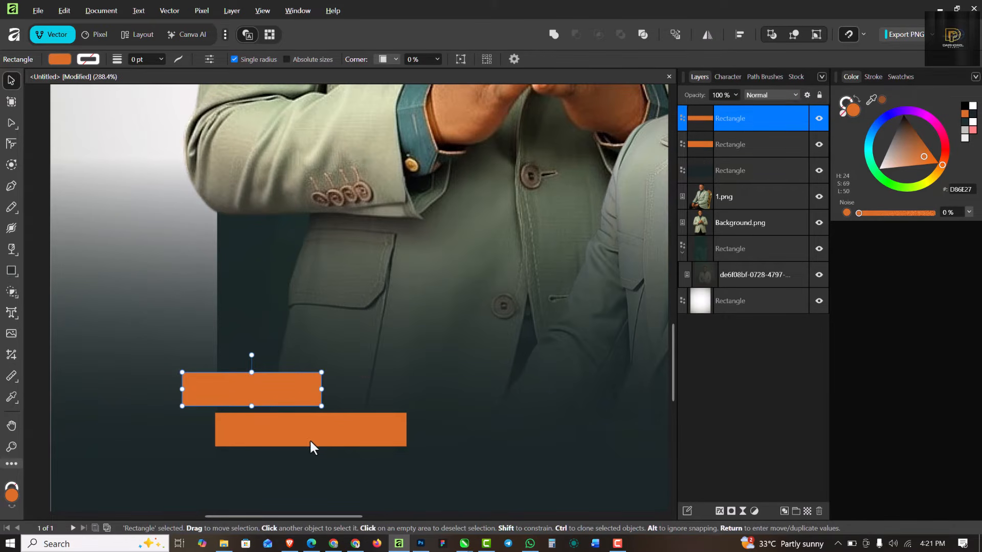
scroll(322, 421, down, 5)
scroll(324, 421, up, 2)
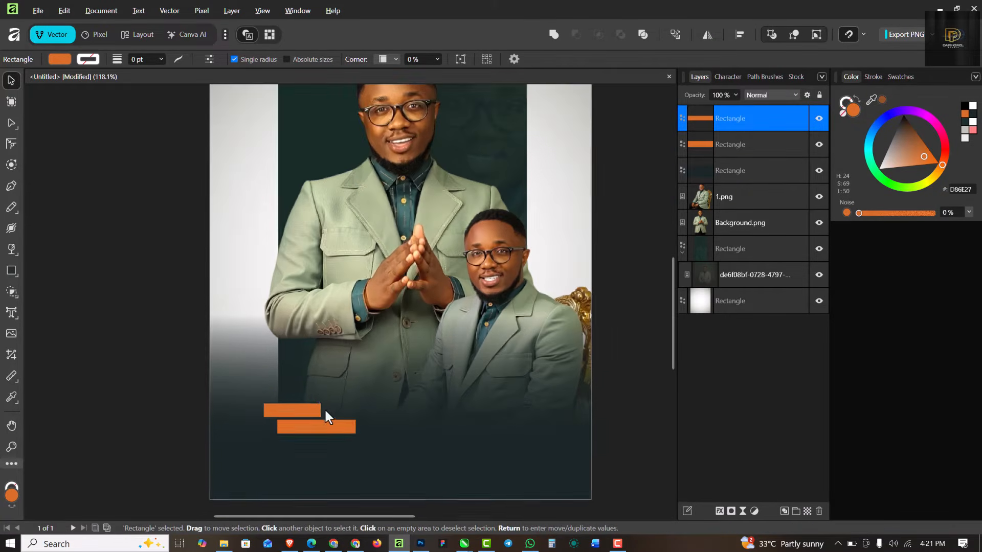
Step: Change the lower bar's colour to golden yellow D89C27
drag(941, 161, 938, 173)
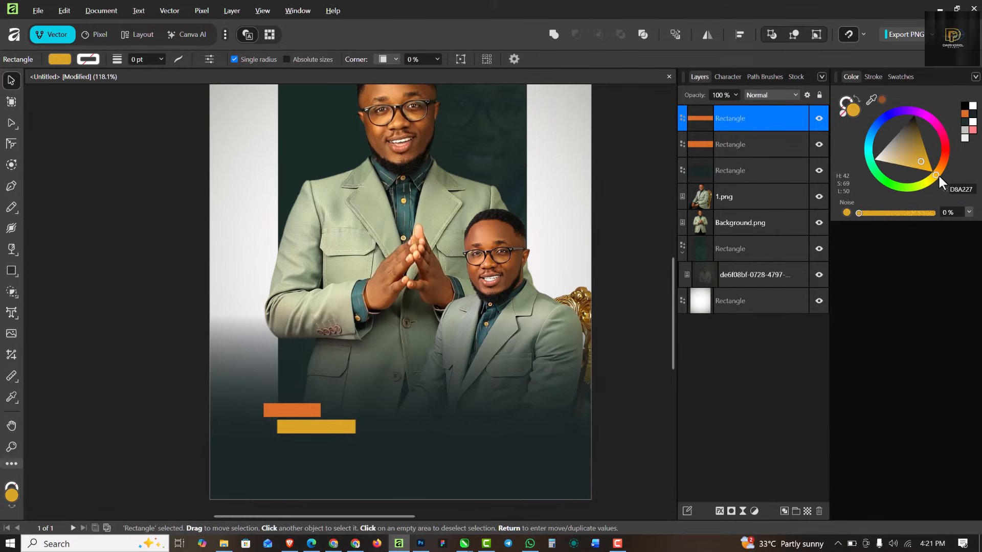
scroll(357, 317, down, 2)
scroll(381, 340, up, 3)
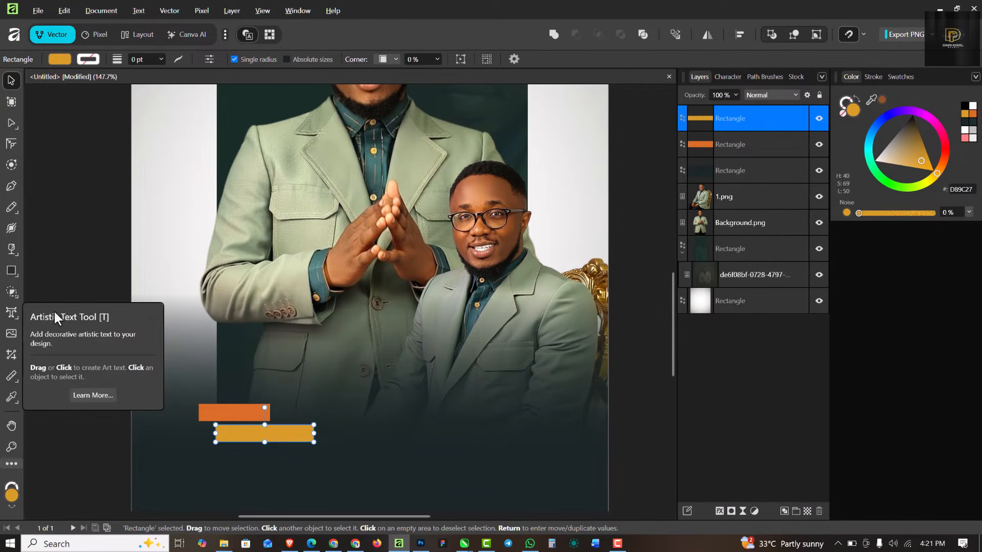
scroll(344, 330, down, 3)
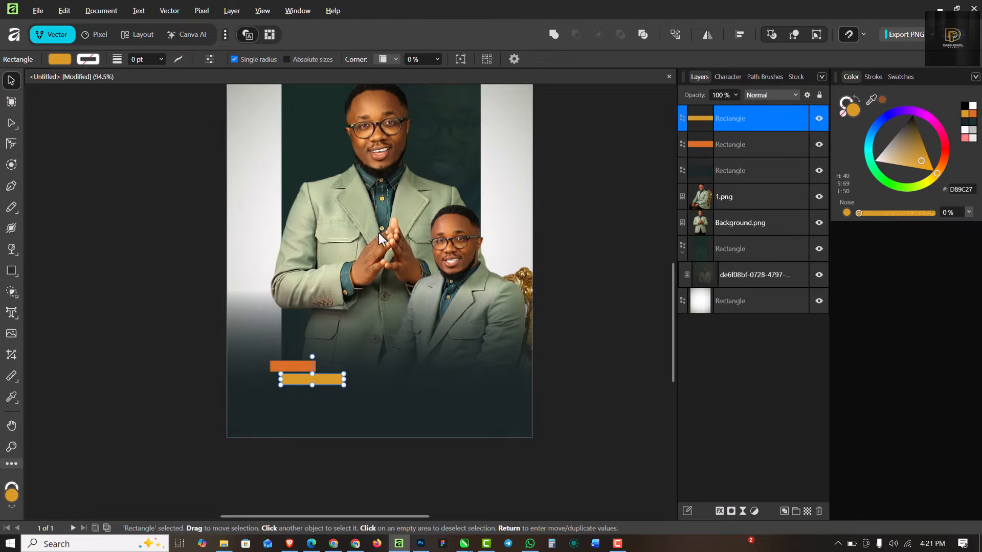
scroll(427, 201, up, 1)
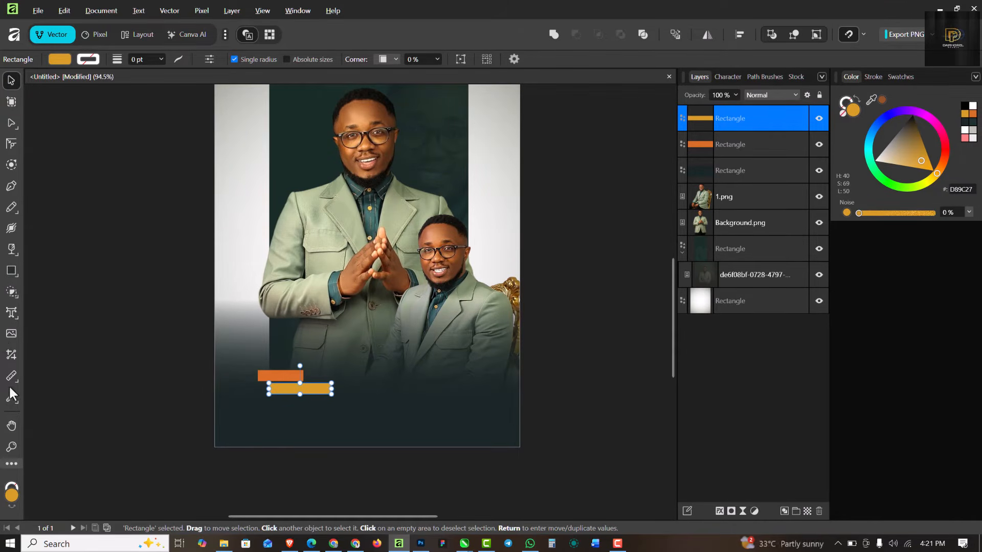
Step: Choose Russo One from the favourite fonts and start artistic text below the photo
click(11, 313)
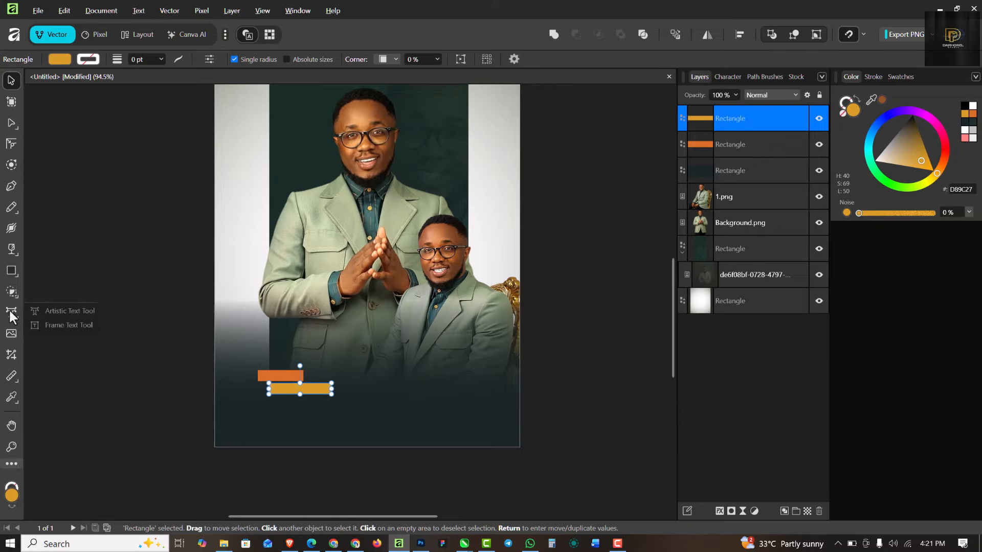
click(61, 314)
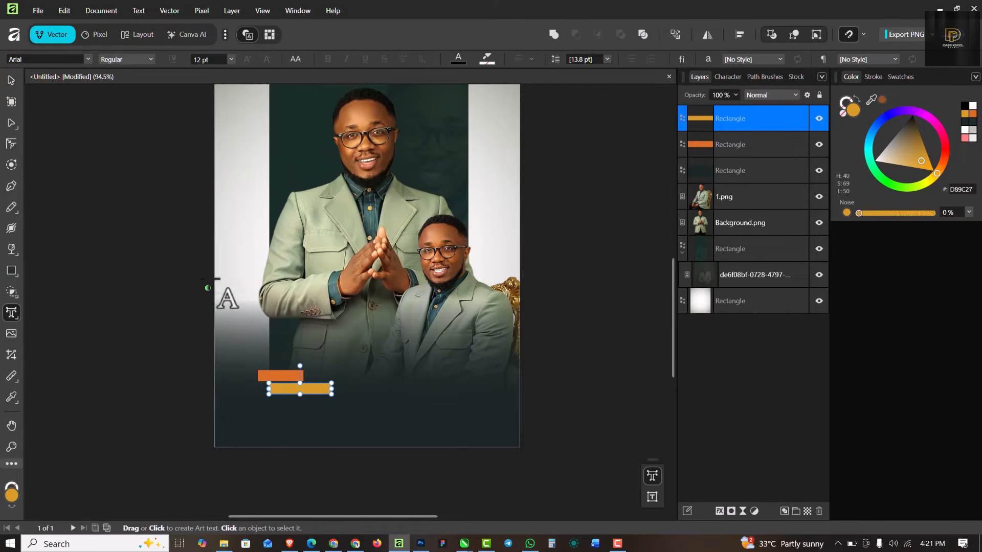
click(92, 60)
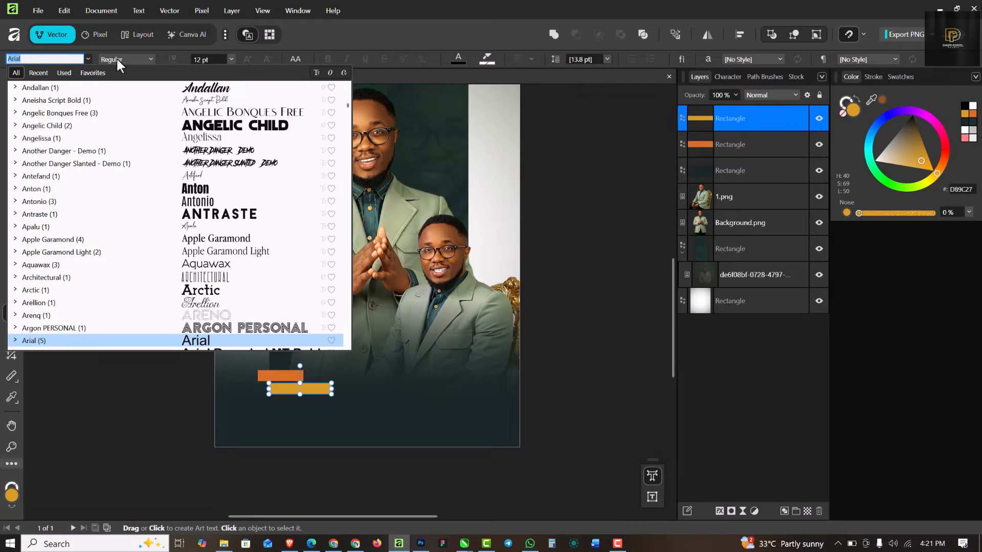
click(97, 72)
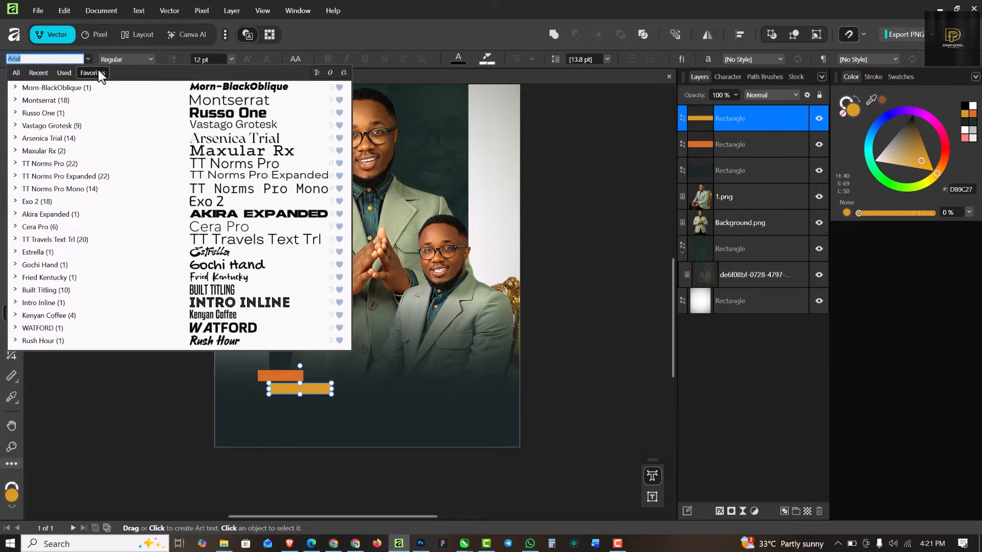
click(227, 113)
click(395, 407)
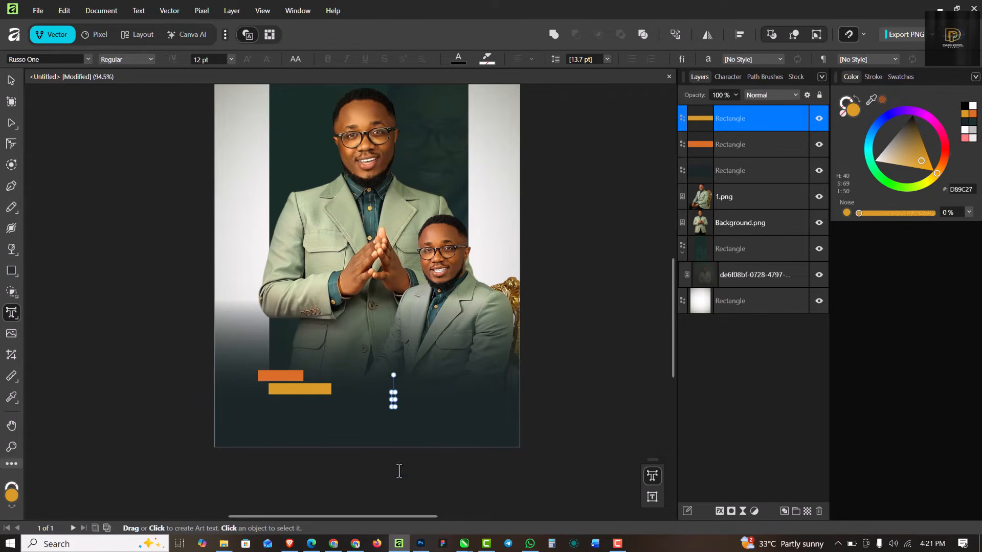
Step: Type HAPPY in white at about 5.6 pt with letter spacing 1000
scroll(396, 396, up, 3)
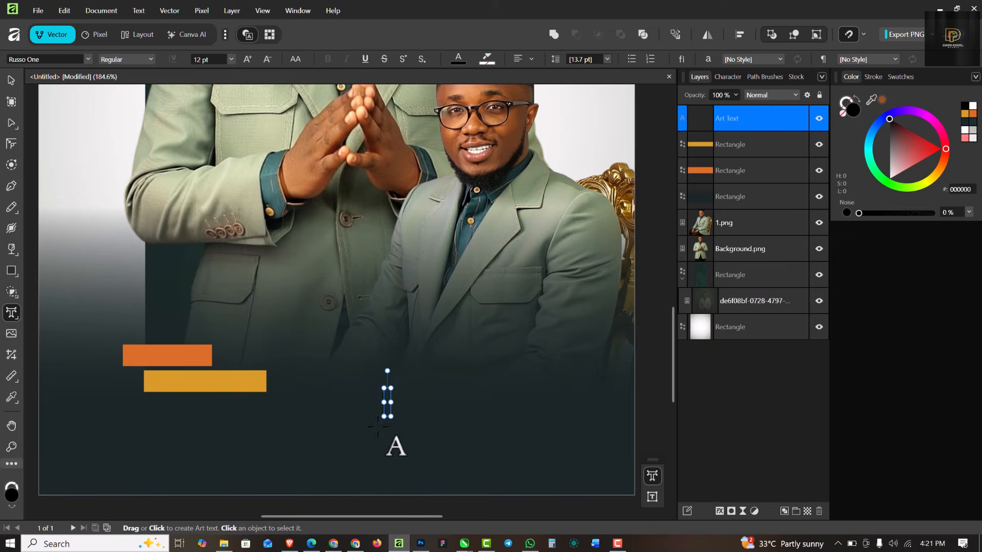
text(HAPPY)
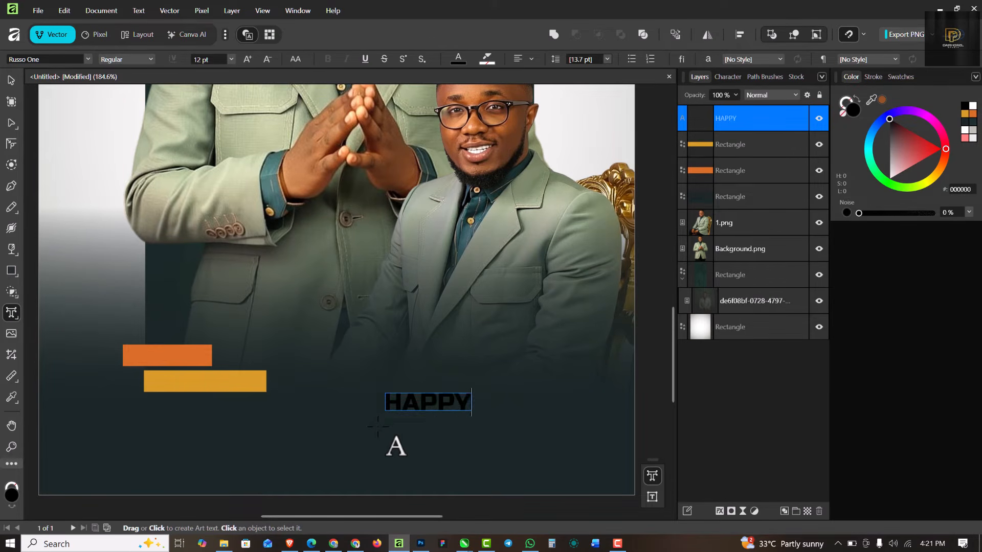
key(Escape)
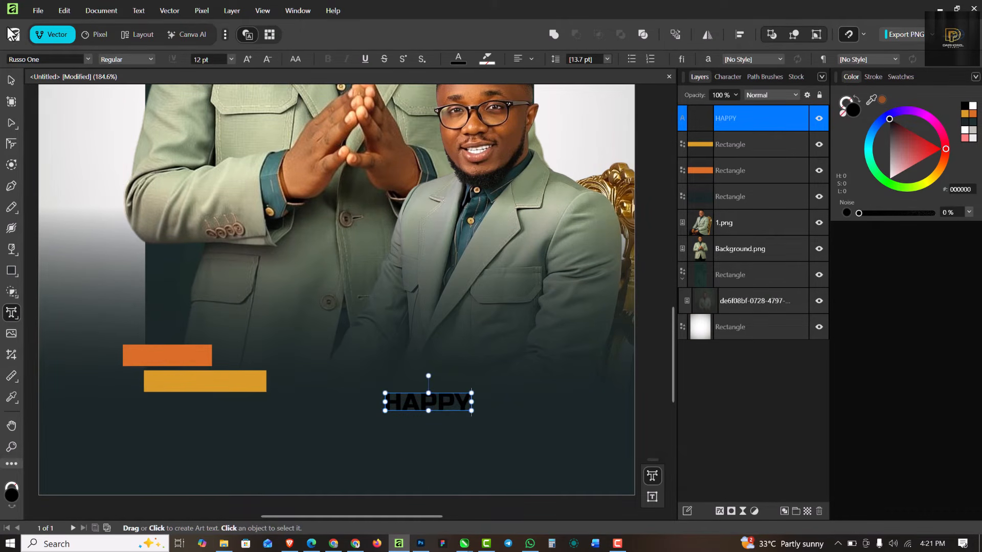
click(14, 84)
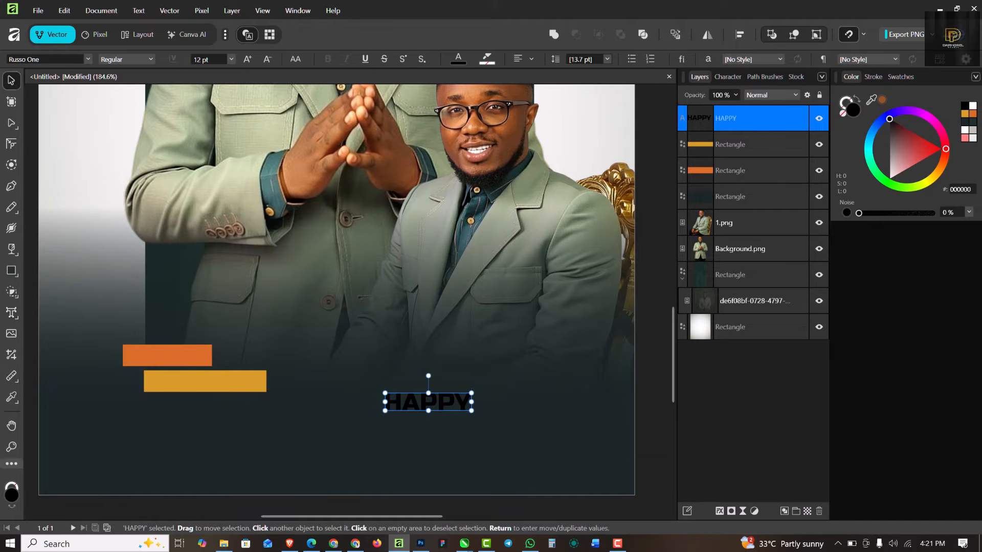
click(973, 108)
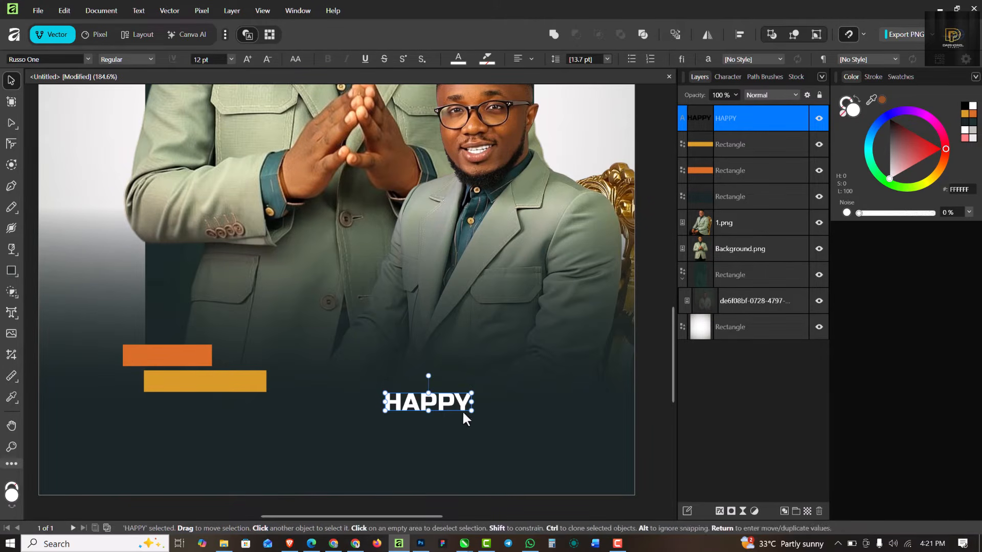
drag(469, 406, 427, 401)
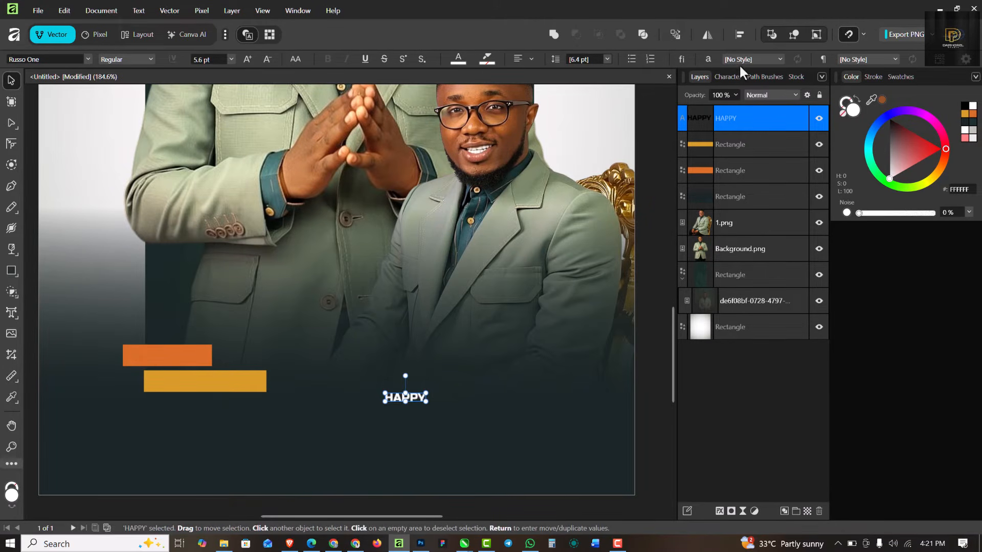
click(731, 77)
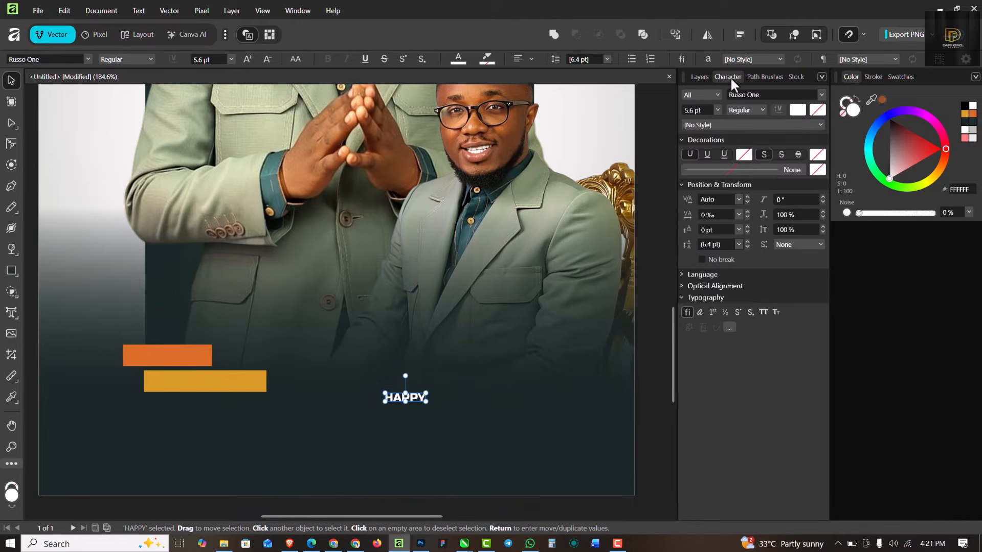
click(710, 216)
key(Return)
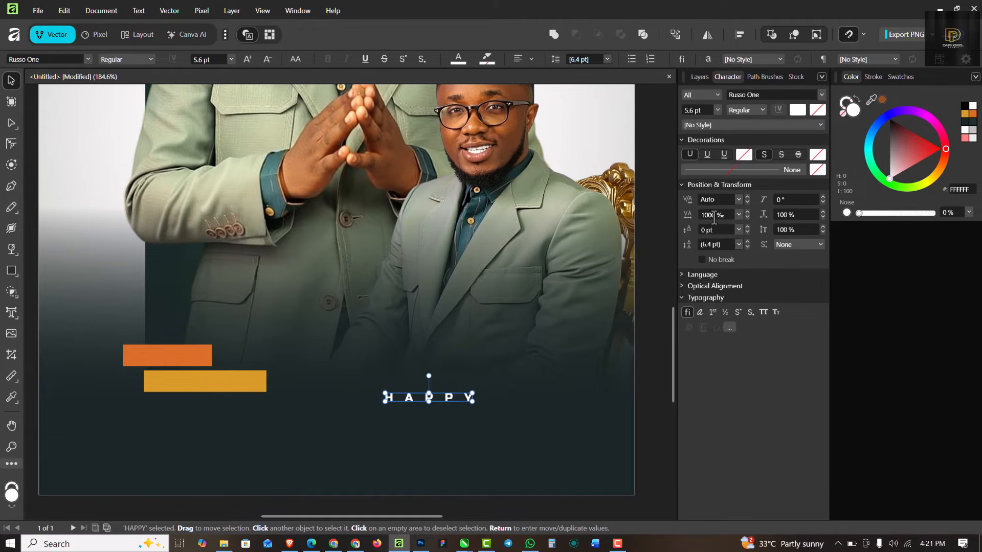
Step: Place HAPPY on the orange bar, widen the bar to cover it, and copy HAPPY onto the yellow bar
drag(444, 399, 213, 358)
scroll(180, 355, up, 8)
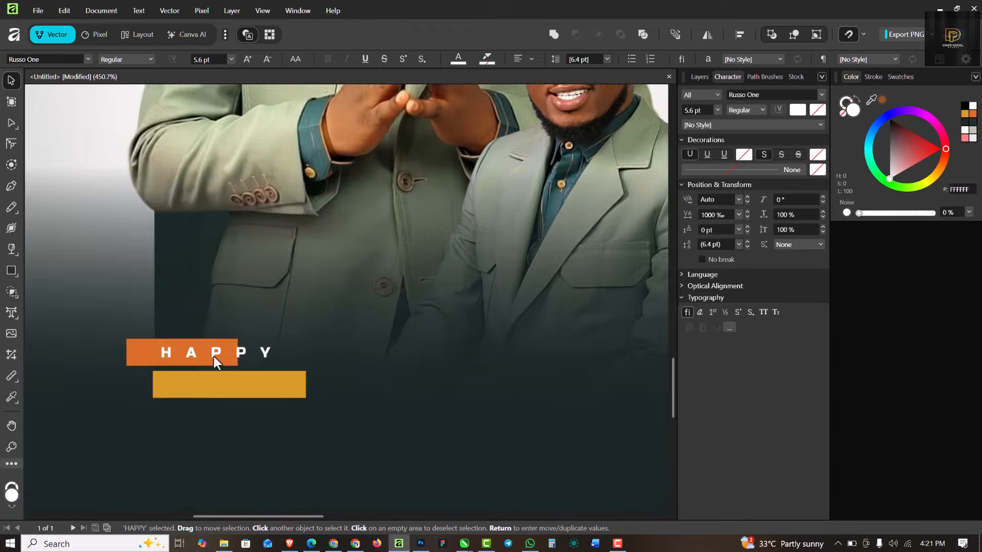
drag(327, 333, 234, 329)
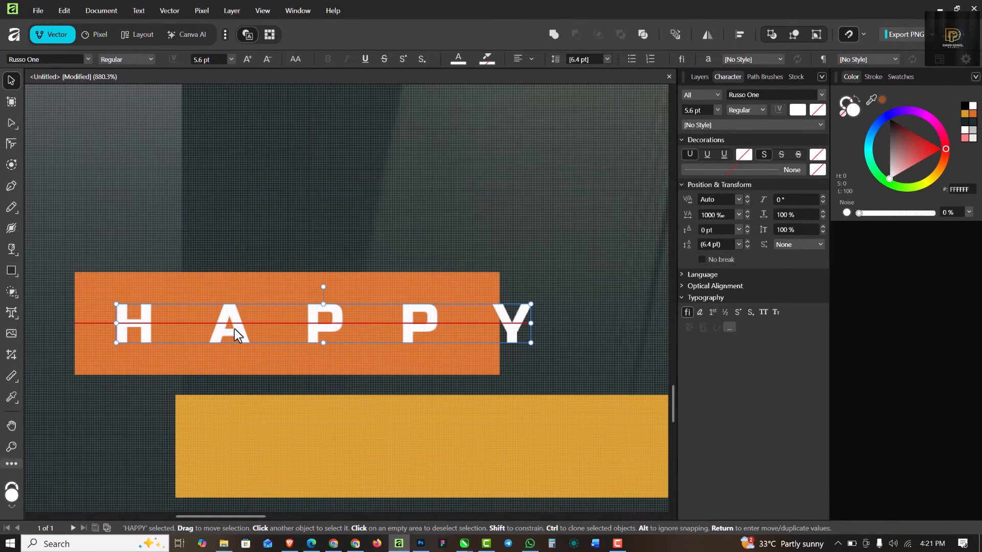
click(499, 301)
drag(542, 334, 566, 332)
scroll(263, 299, down, 2)
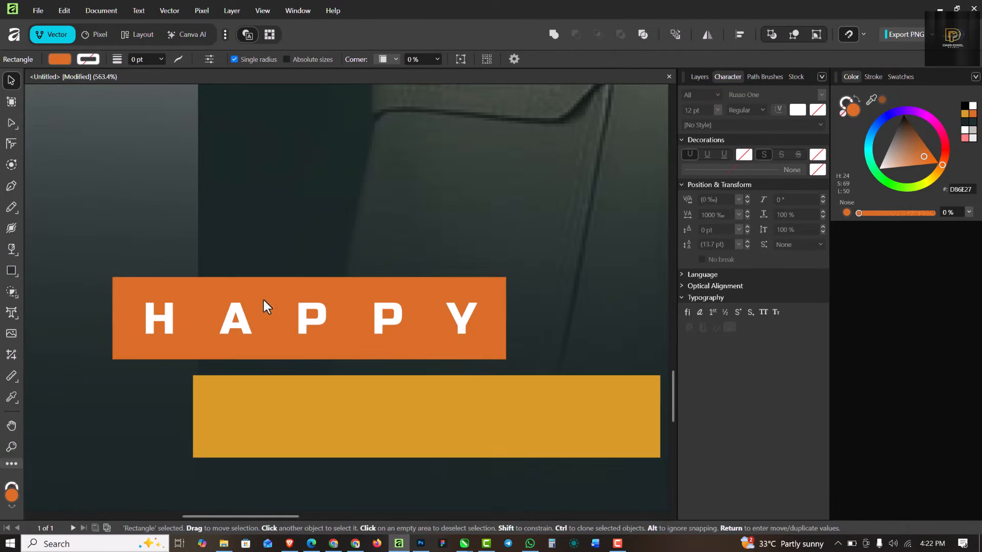
click(296, 320)
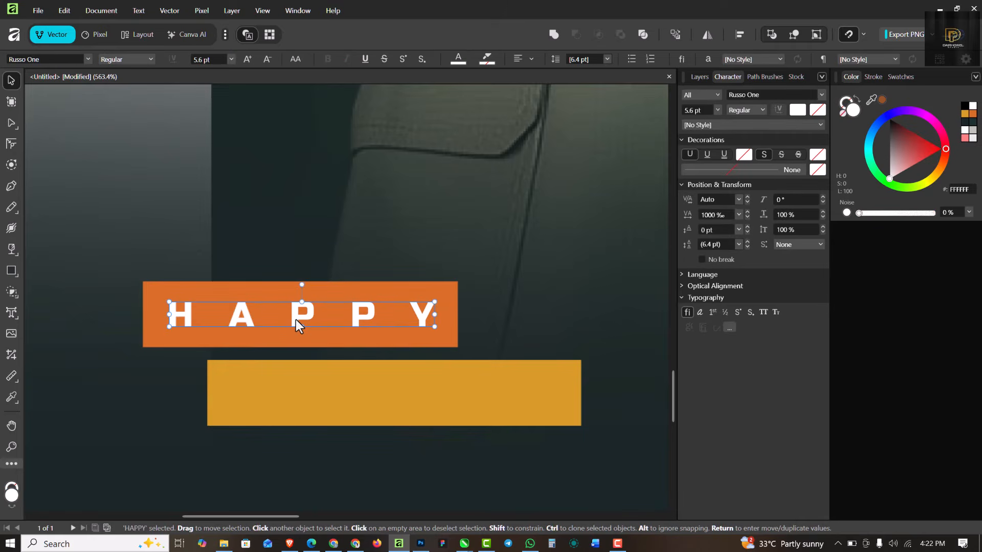
drag(295, 320, 387, 399)
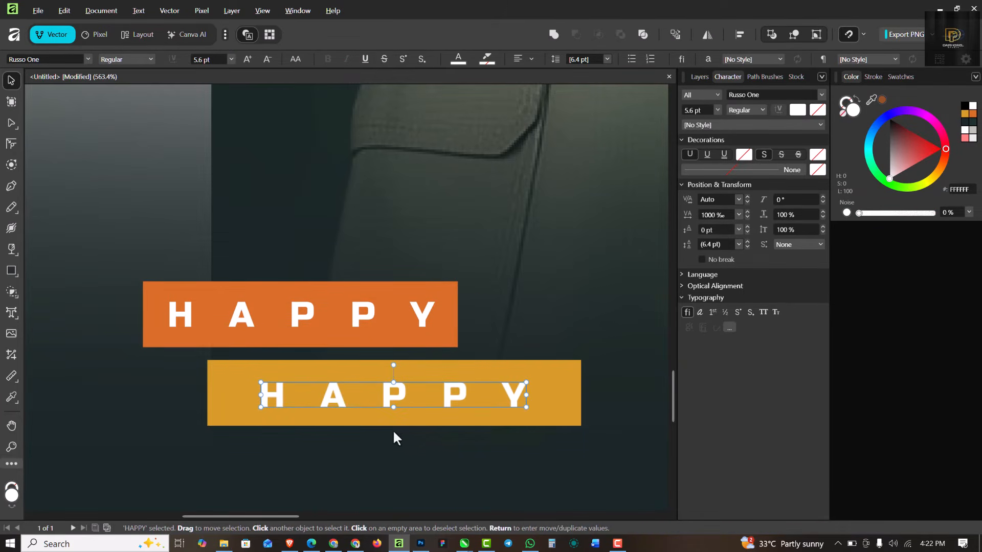
Step: Retype the copied HAPPY text as BIRTHDAY
double_click(394, 397)
double_click(394, 396)
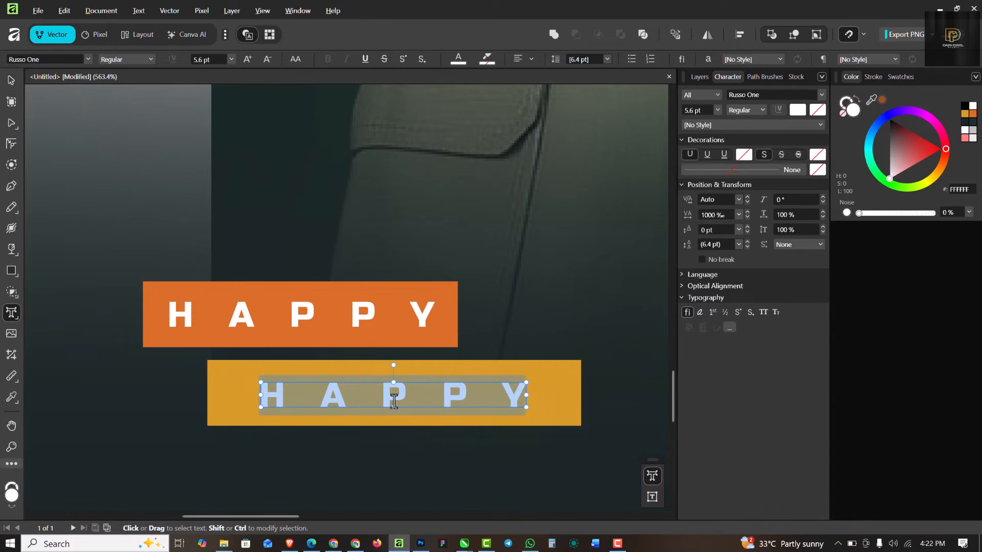
text(BI)
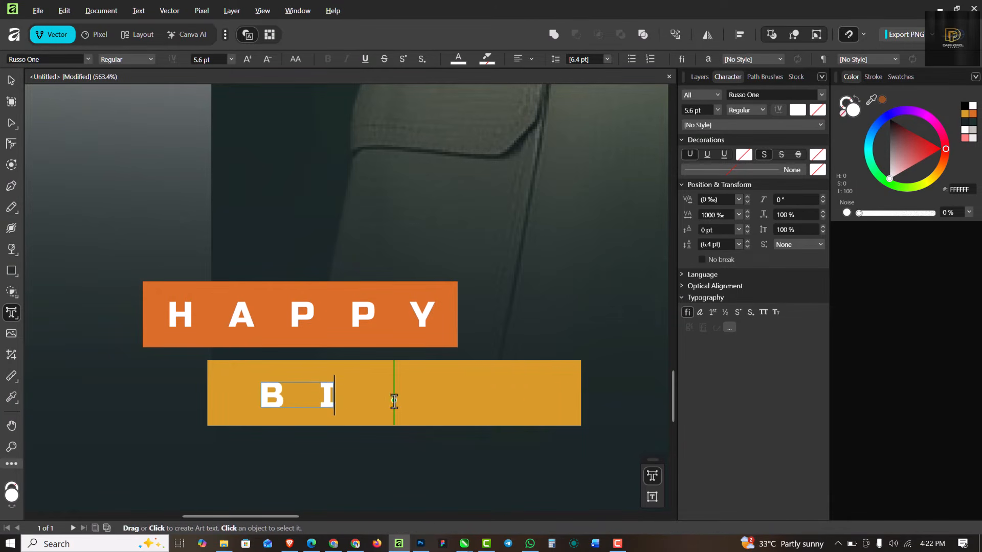
text(RTHDA)
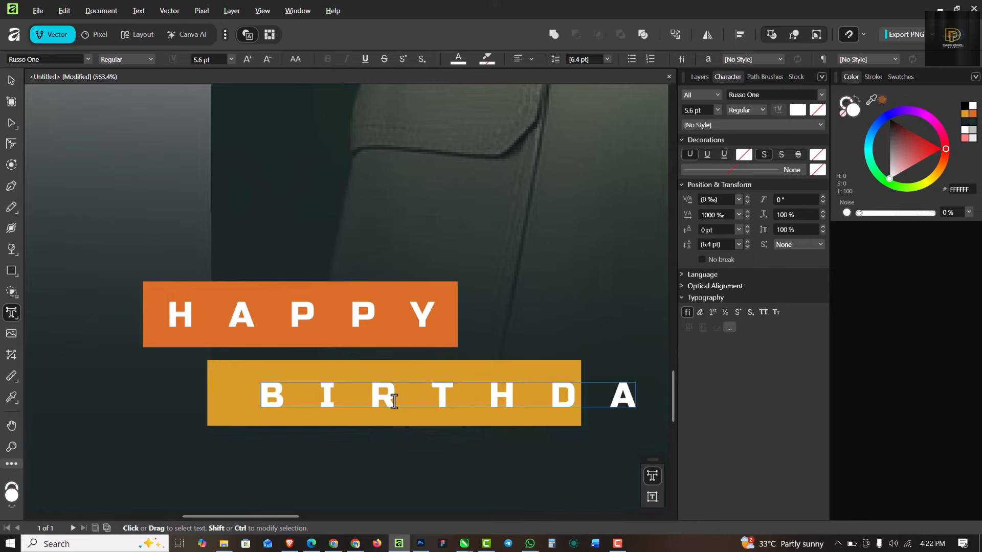
scroll(393, 401, right, 5)
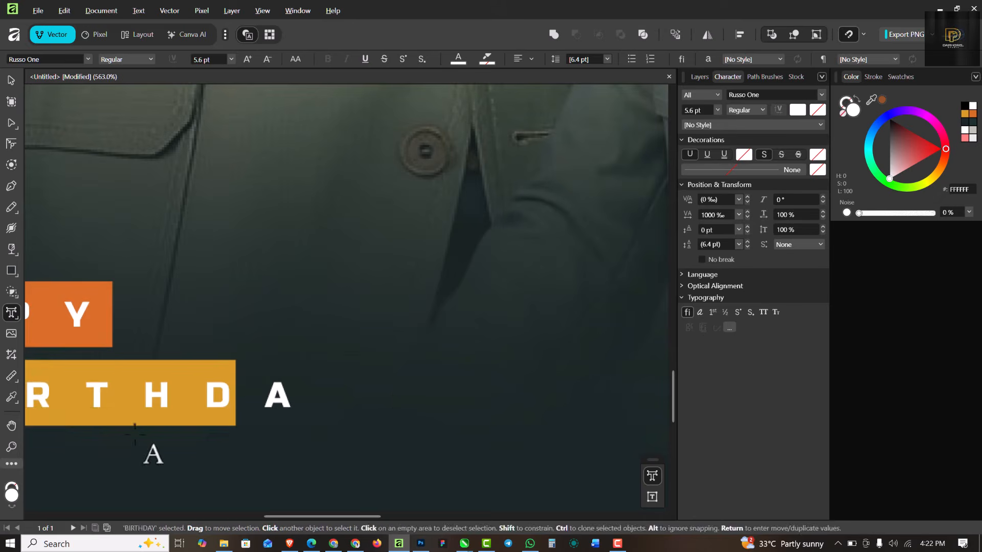
text(Y)
scroll(484, 310, down, 3)
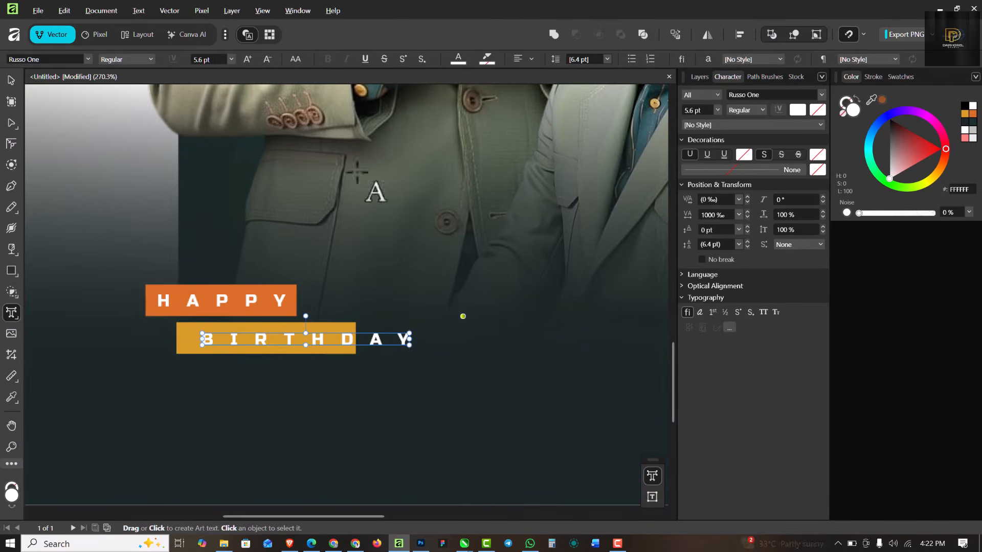
Step: Widen the yellow bar so it covers the final AY of BIRTHDAY
click(12, 85)
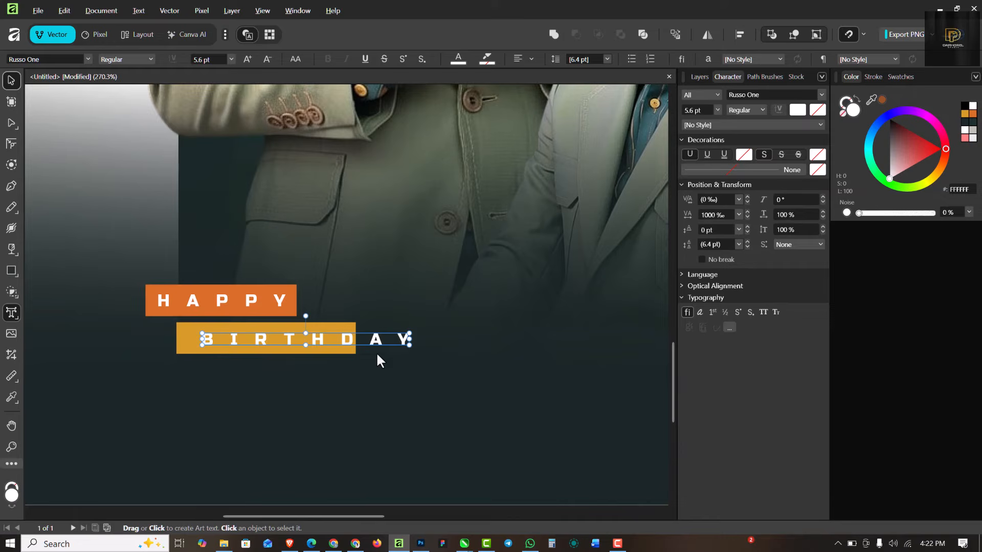
click(344, 328)
drag(356, 338, 424, 338)
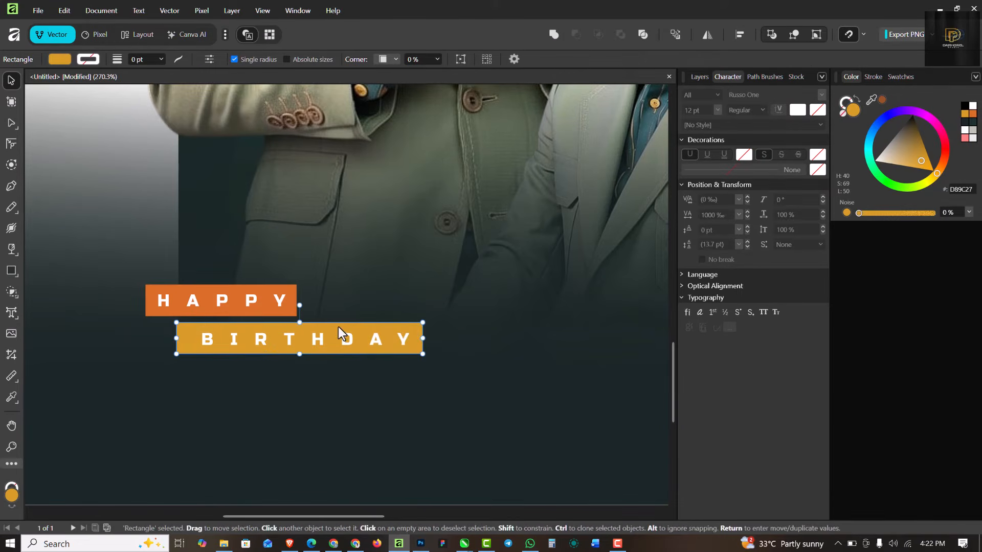
scroll(339, 327, down, 5)
scroll(338, 313, up, 4)
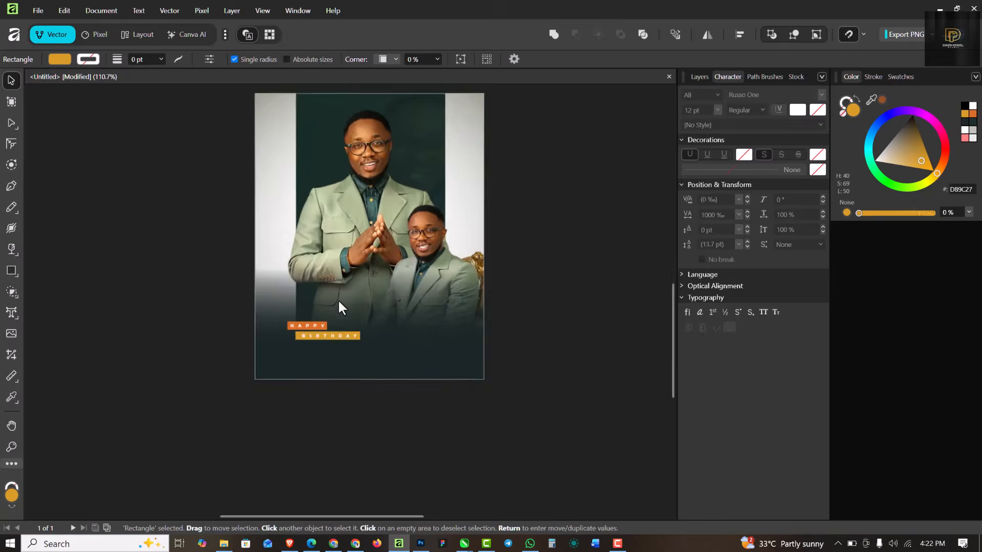
scroll(337, 307, down, 2)
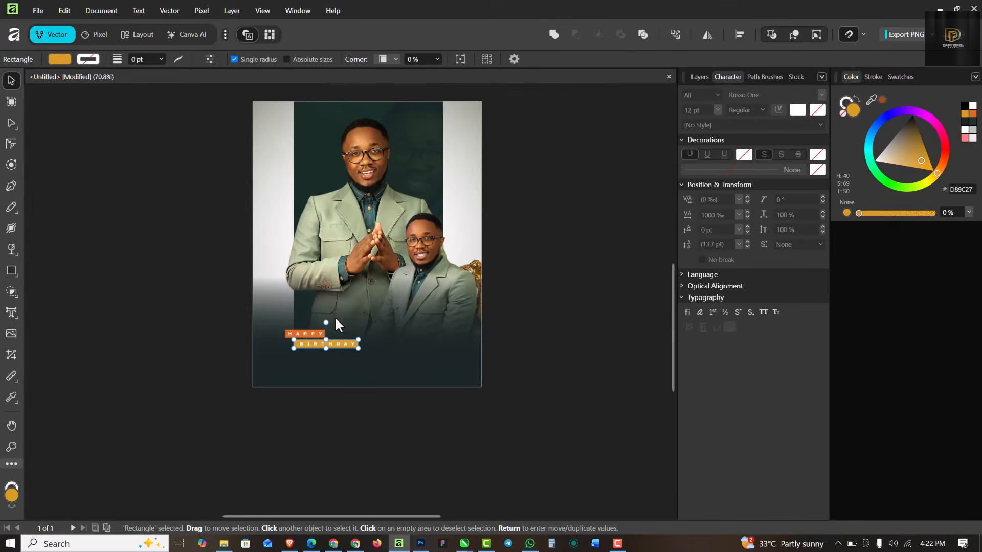
scroll(335, 316, up, 1)
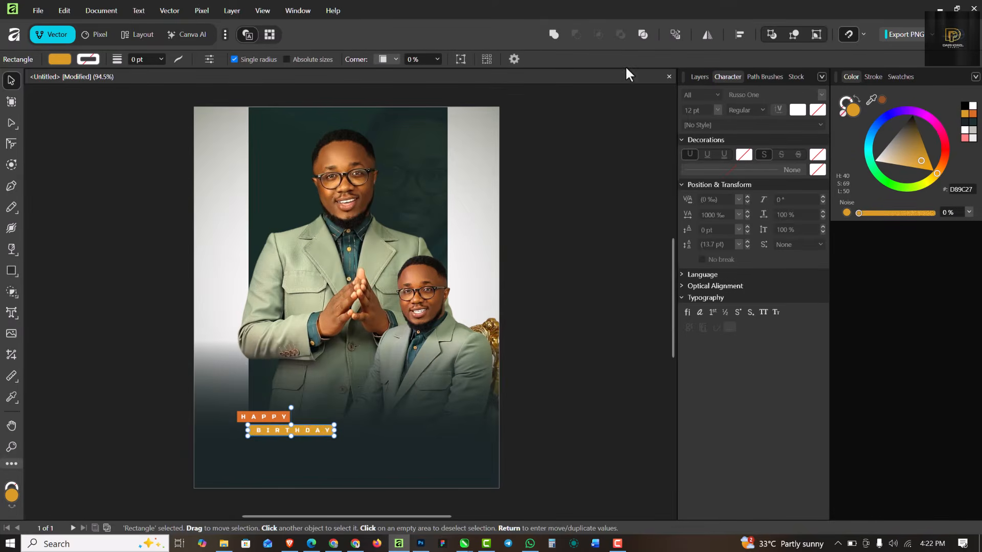
click(637, 205)
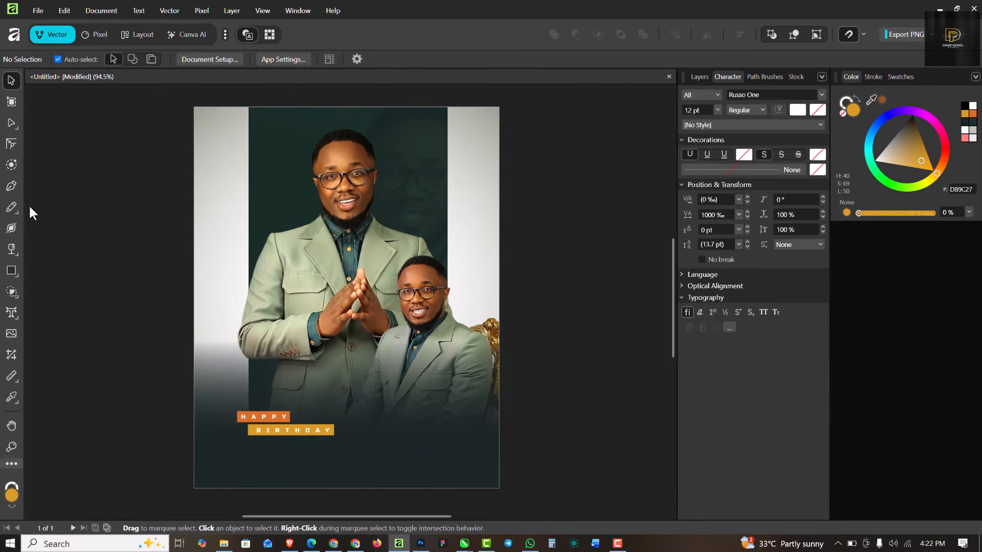
Step: Set tracking to -50 ‰ and create a white 05 beside the man's head, enlarged to about 26 pt
click(12, 313)
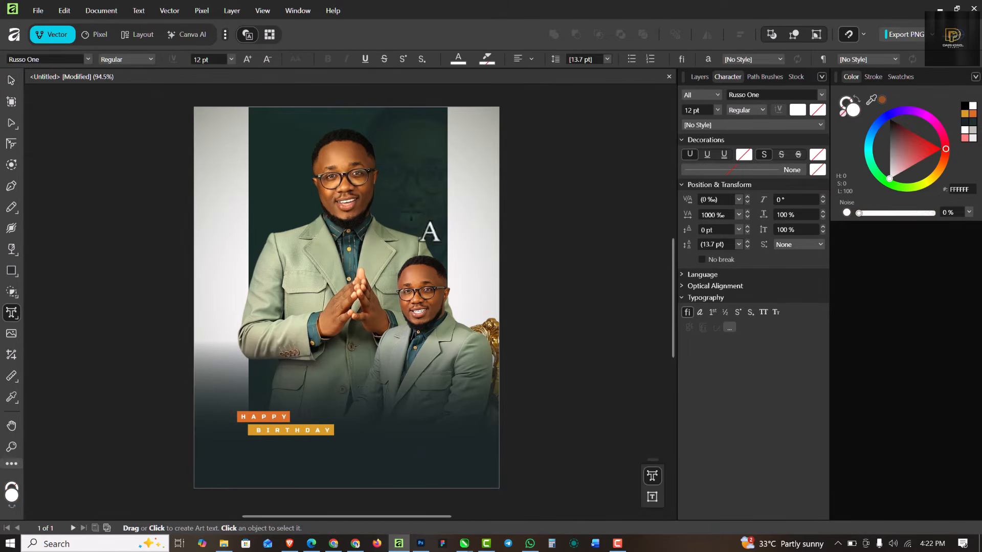
double_click(713, 214)
click(738, 215)
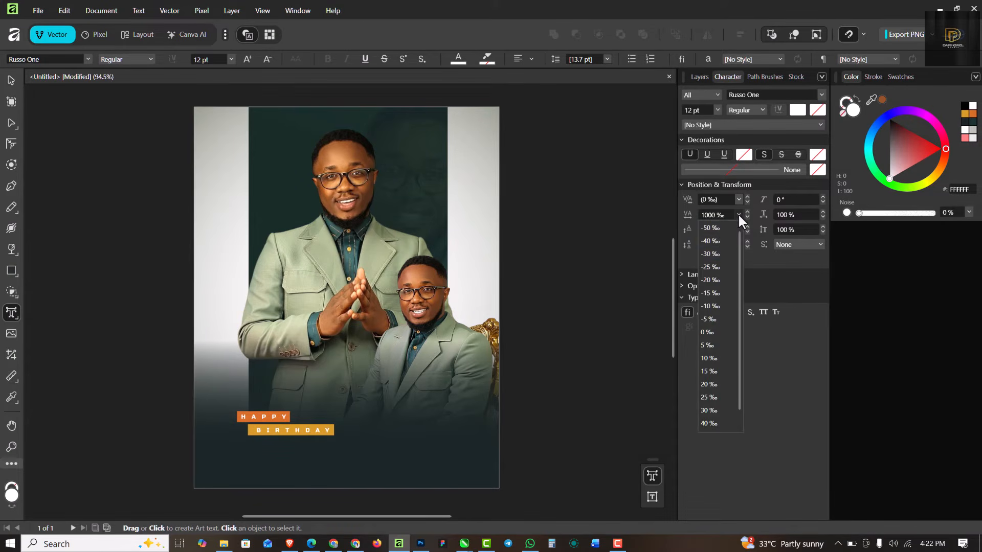
click(712, 230)
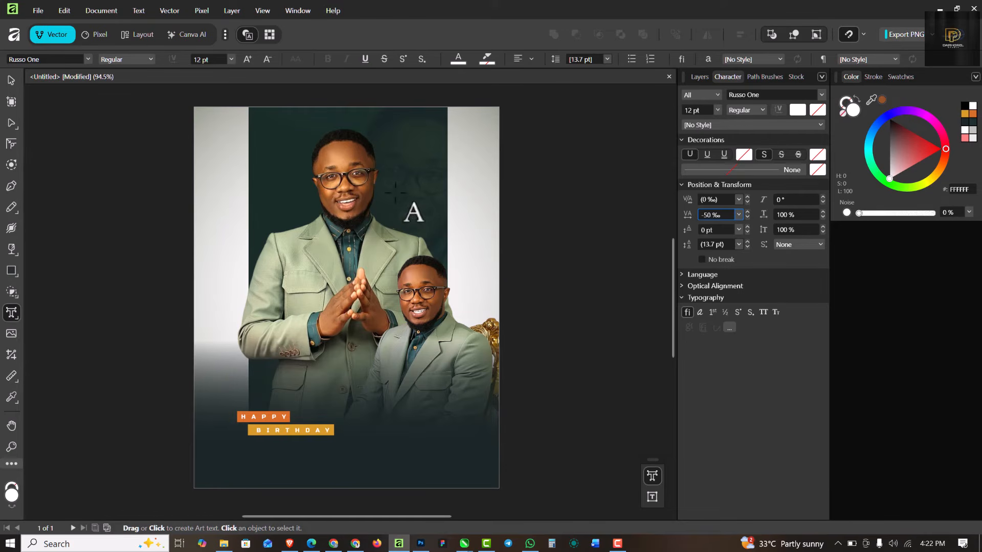
drag(395, 191, 390, 246)
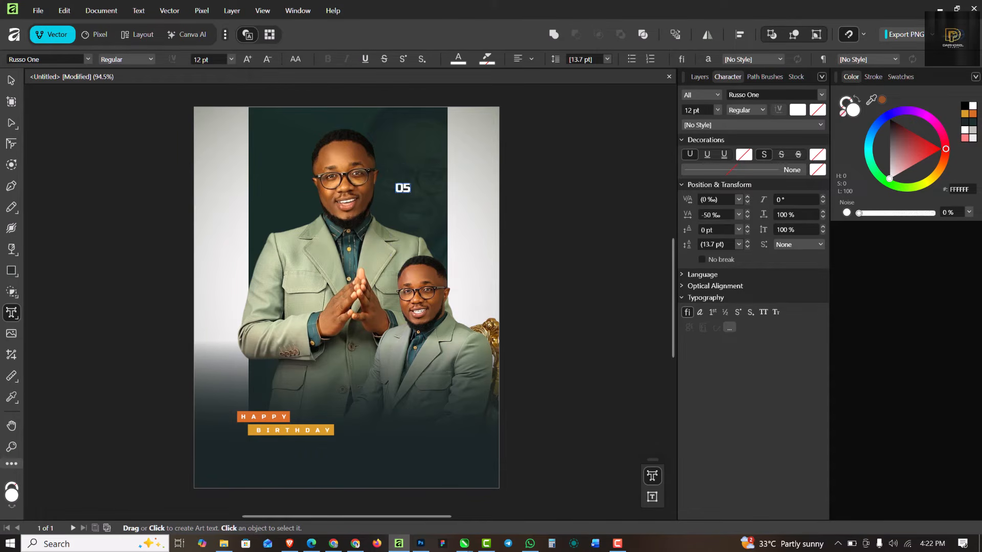
click(11, 86)
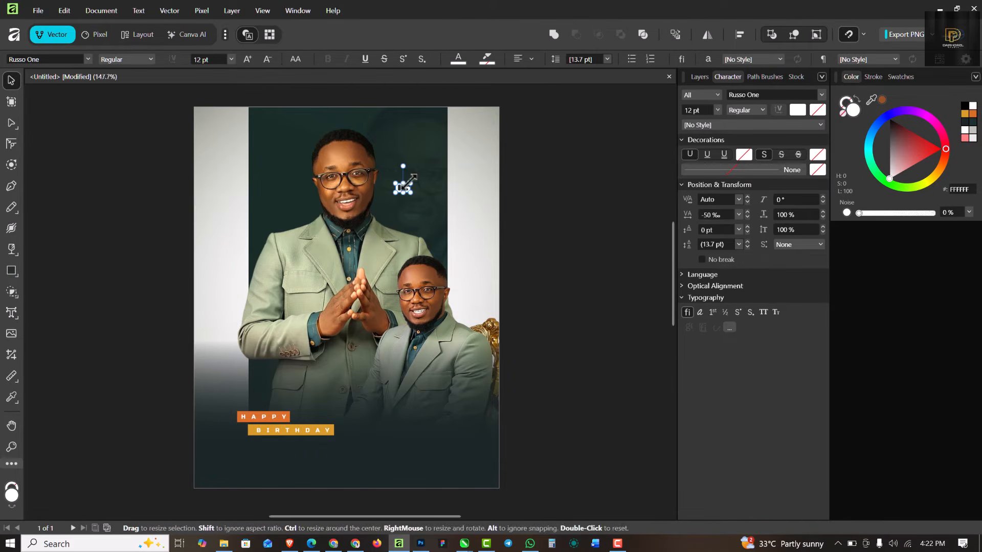
scroll(415, 187, up, 4)
drag(409, 183, 416, 267)
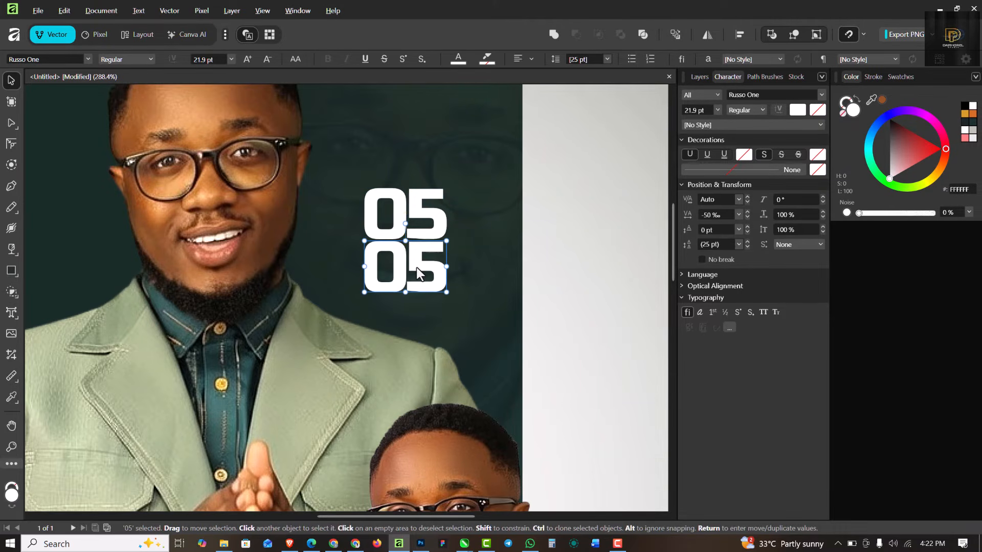
Step: Retype the lower 05 copy as FEB. and shrink it to fit under the 05
double_click(416, 267)
key(ctrl+a)
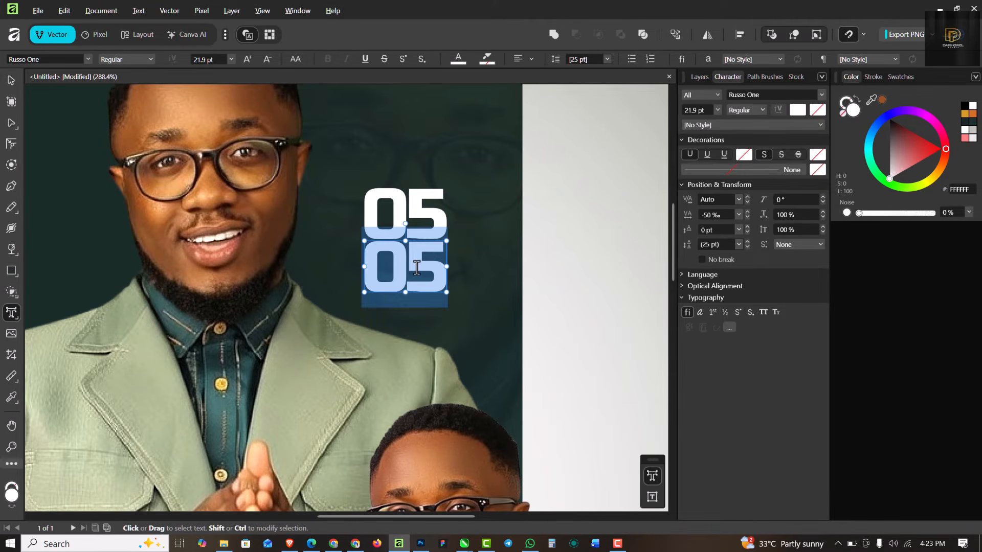
text(FE)
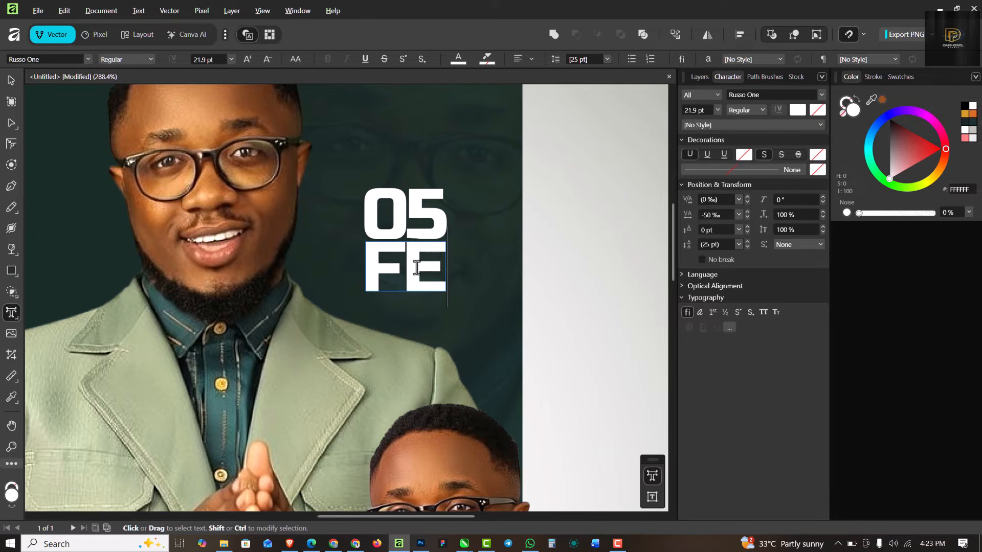
text(B.)
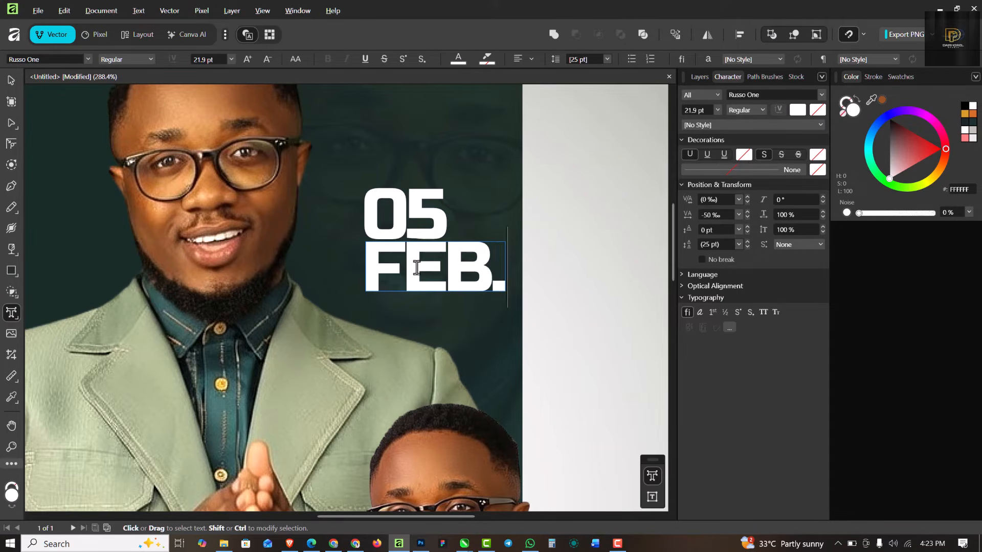
key(Escape)
click(14, 88)
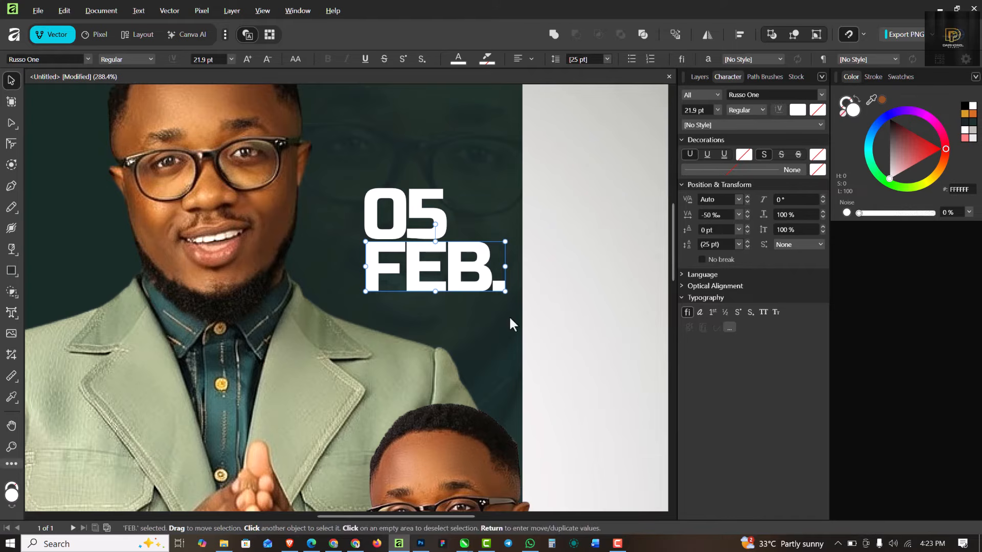
drag(505, 291, 406, 267)
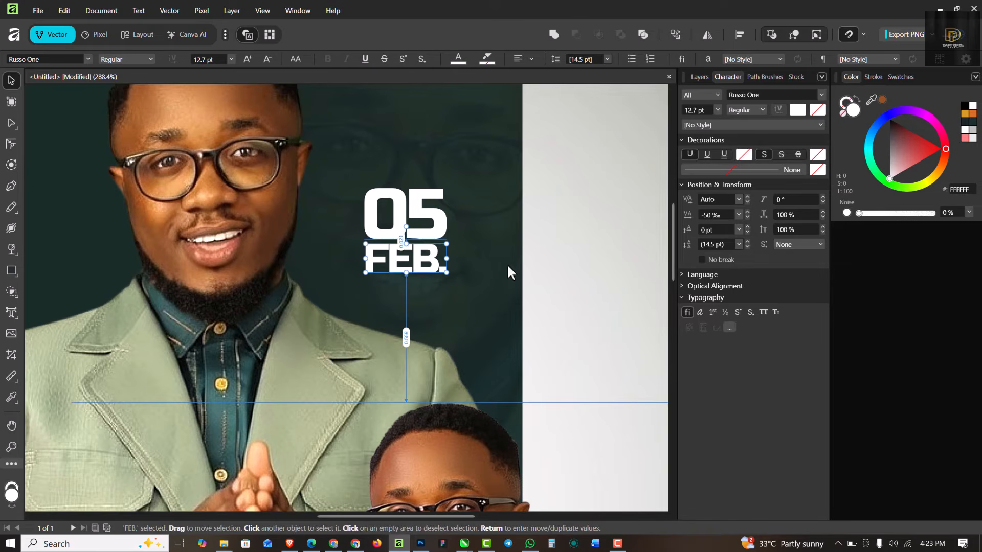
key(Down)
Step: Scale the 05/FEB. date block down together and reposition it beside the man's head
click(344, 211)
scroll(395, 222, down, 4)
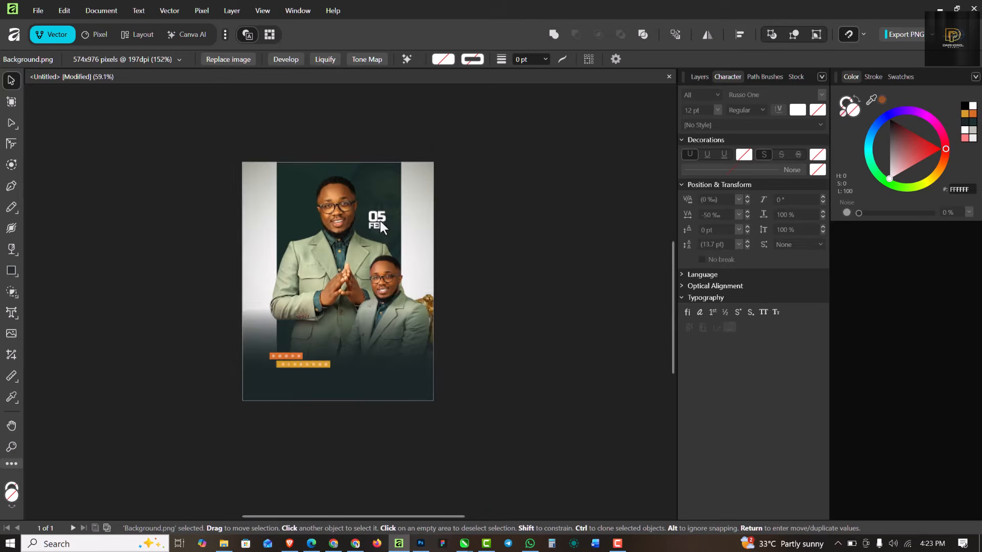
scroll(380, 220, up, 6)
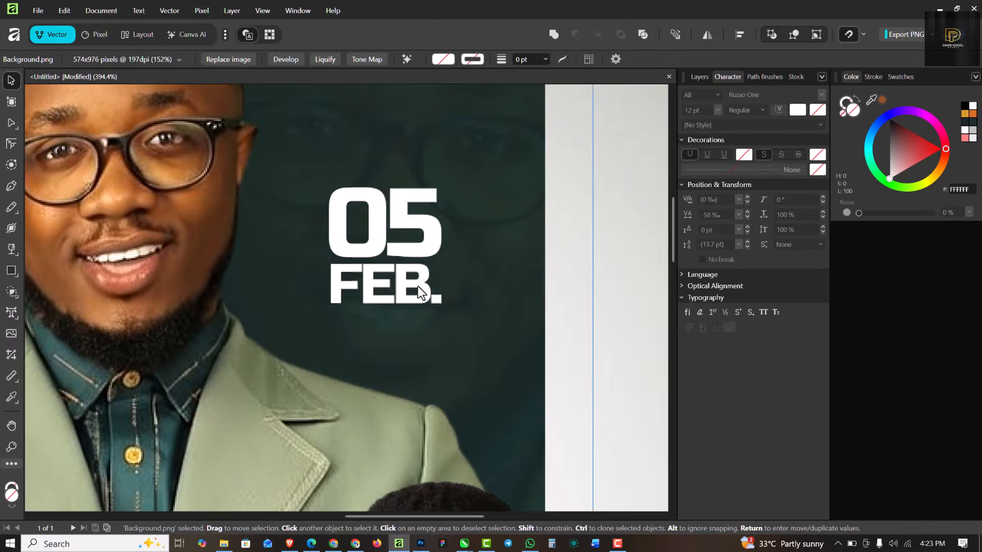
shift+click(412, 275)
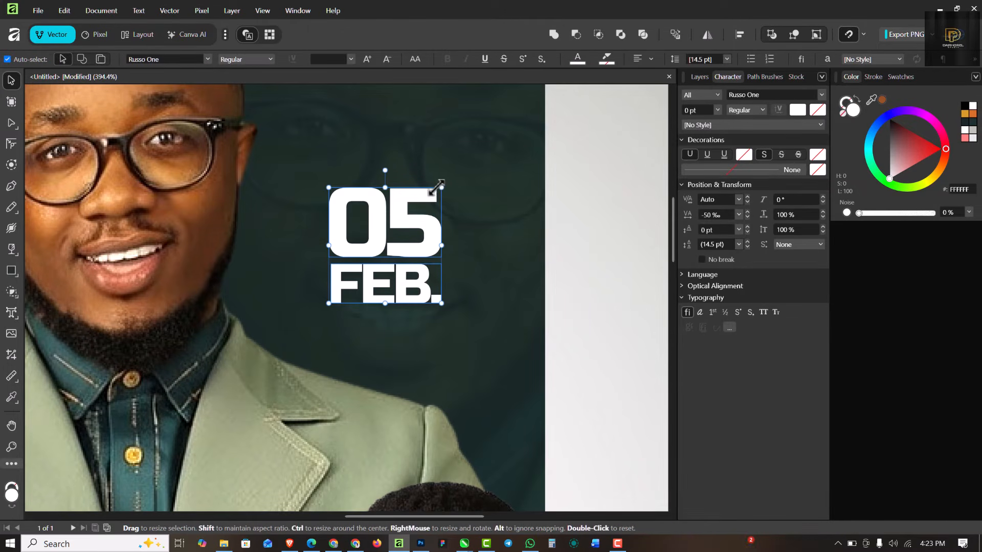
drag(436, 191, 428, 211)
drag(403, 247, 411, 224)
scroll(421, 254, down, 6)
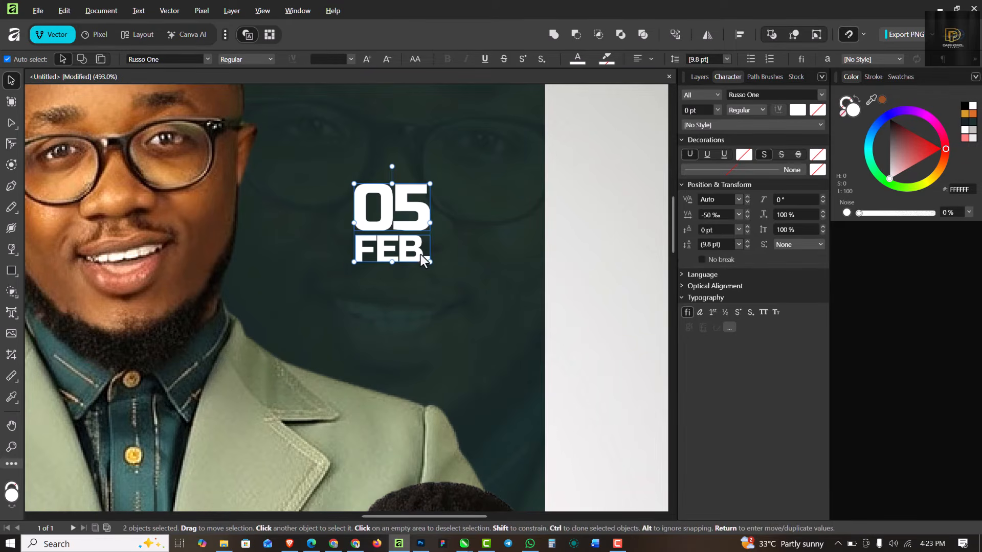
scroll(420, 253, down, 1)
click(545, 358)
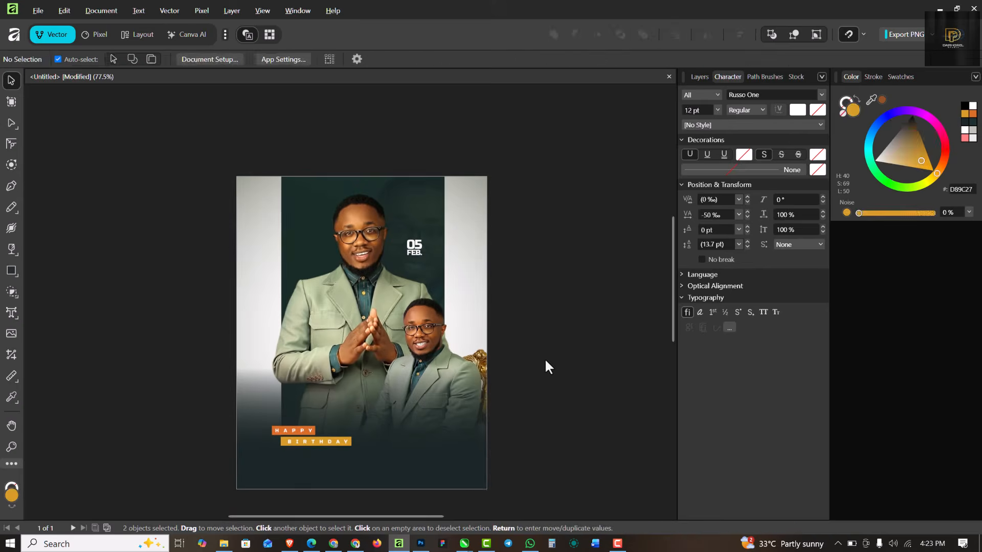
Step: Drag a copy of 05 down near the flyer's bottom
scroll(406, 283, up, 2)
scroll(399, 271, down, 4)
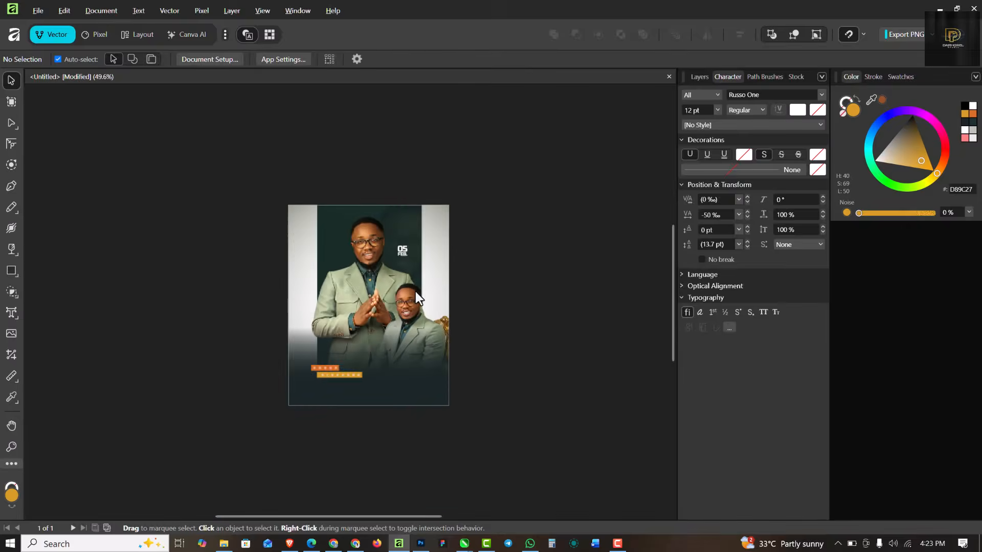
scroll(415, 291, up, 5)
click(391, 193)
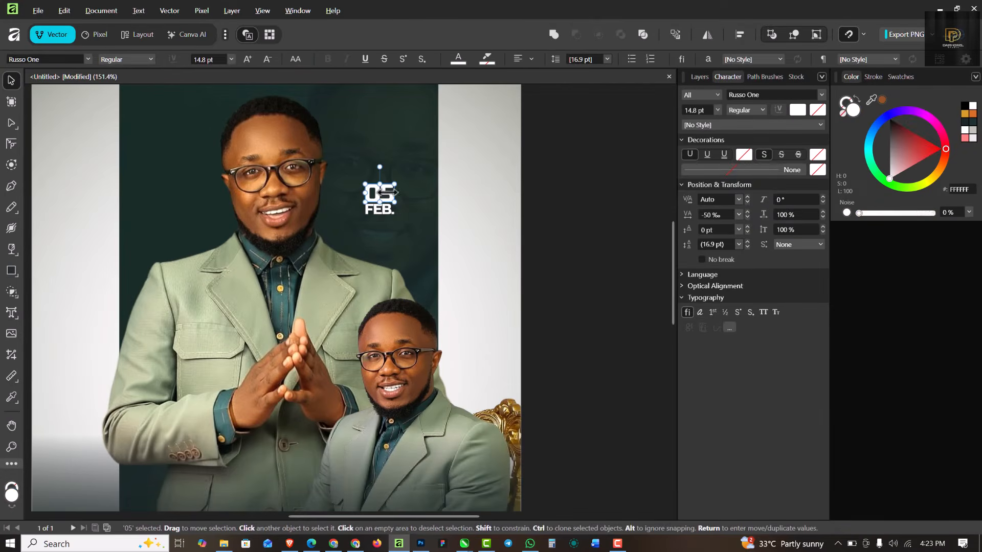
scroll(389, 192, down, 2)
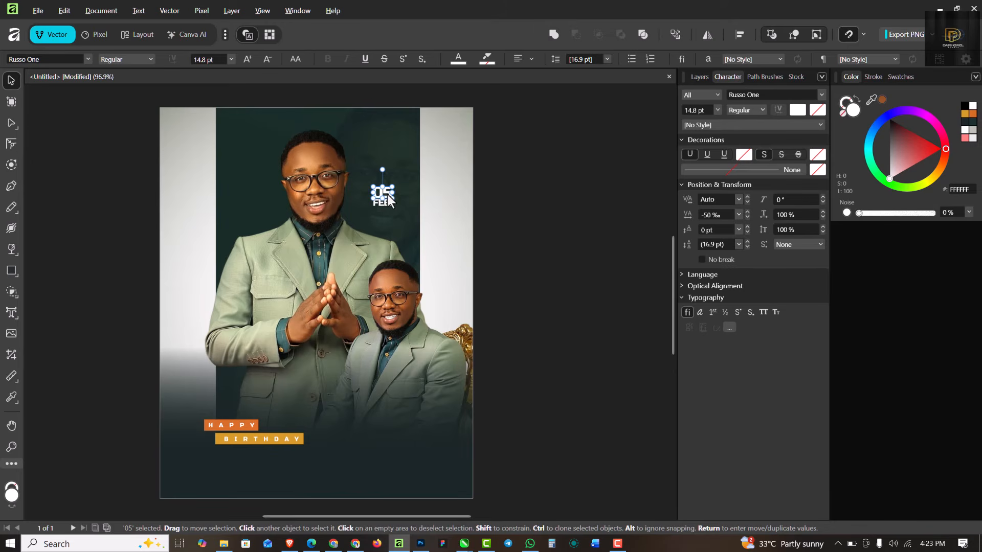
drag(387, 194, 424, 386)
Step: Retype the bottom 05 copy as the celebrant's first name
scroll(389, 445, up, 3)
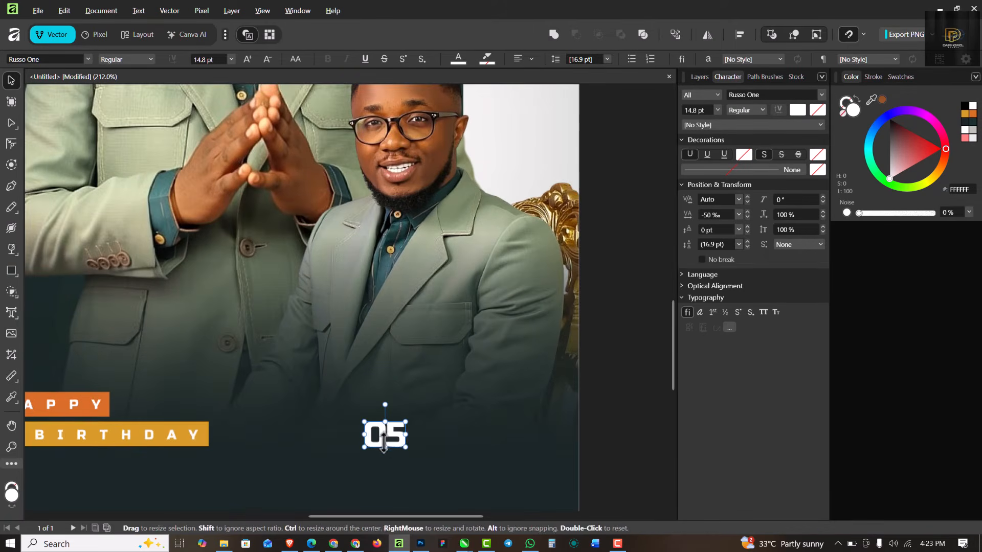
double_click(394, 436)
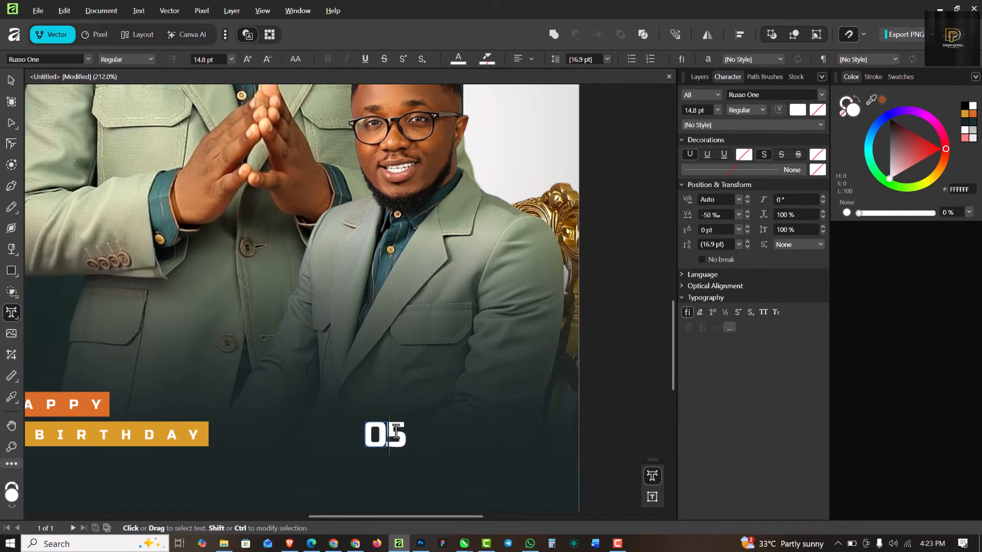
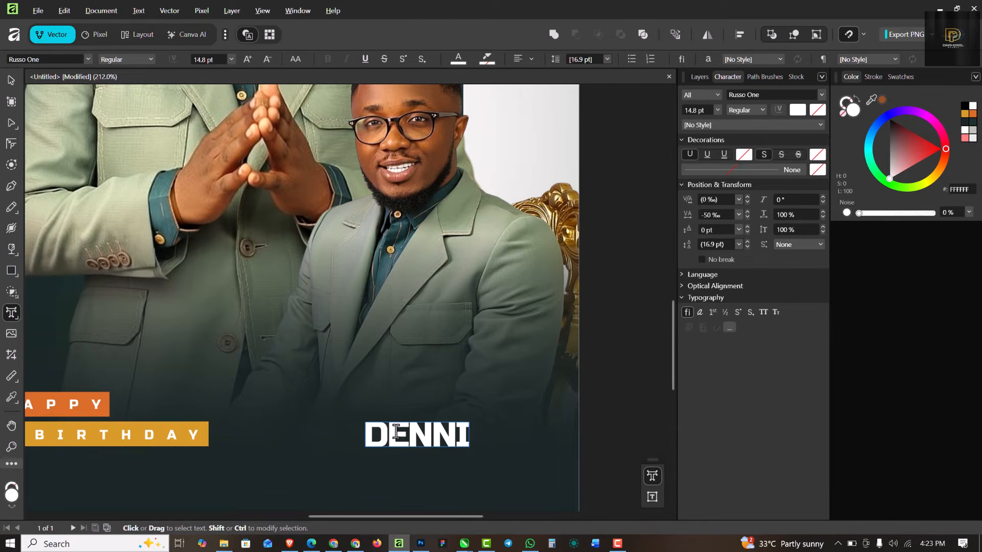
key(Escape)
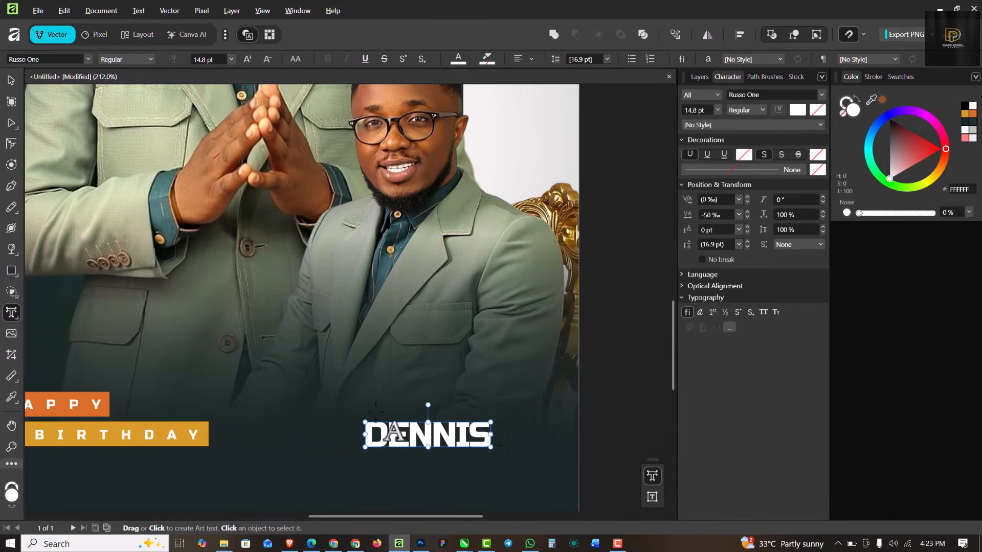
Step: Duplicate the first name below, retype it as the surname, and shrink it to the first name's width
click(11, 82)
scroll(445, 468, up, 4)
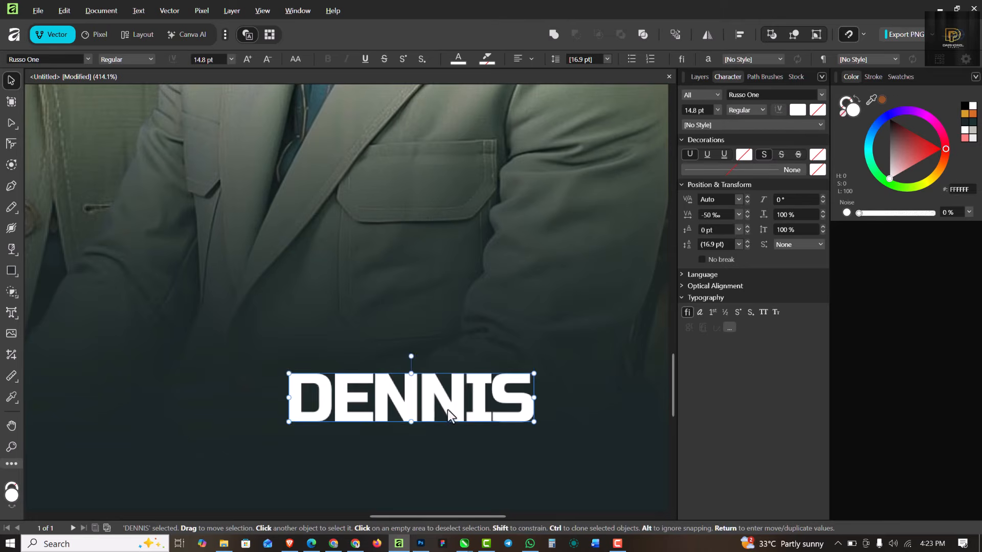
drag(448, 410, 451, 452)
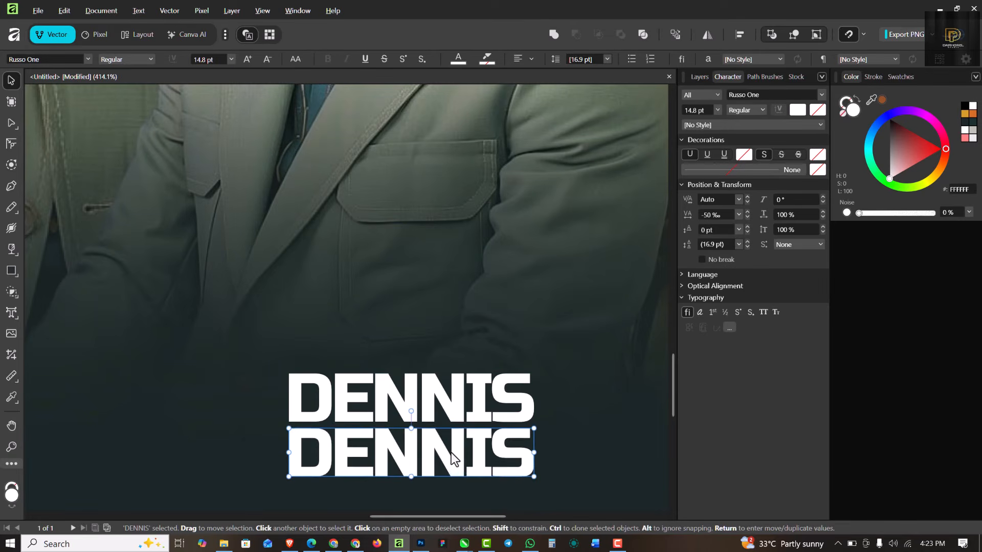
double_click(451, 454)
double_click(451, 455)
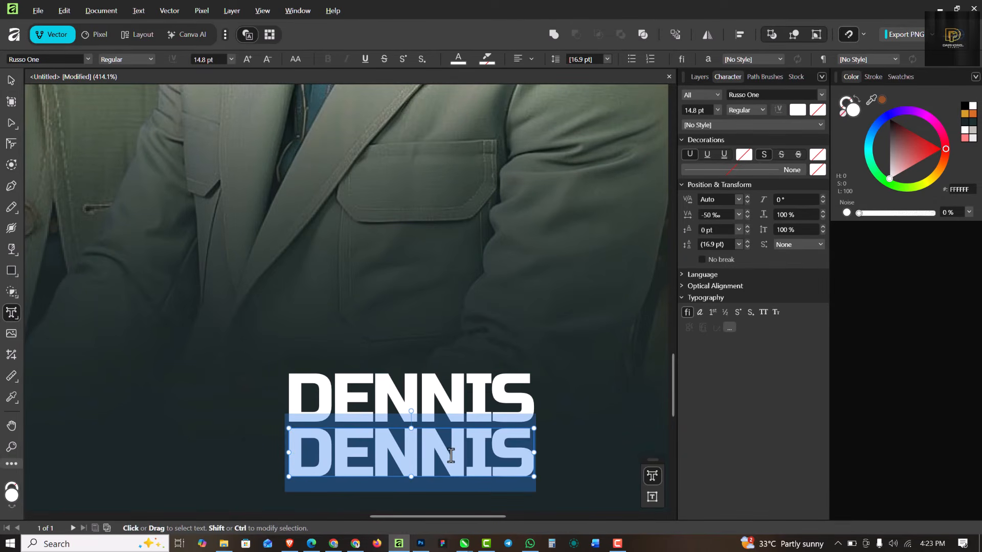
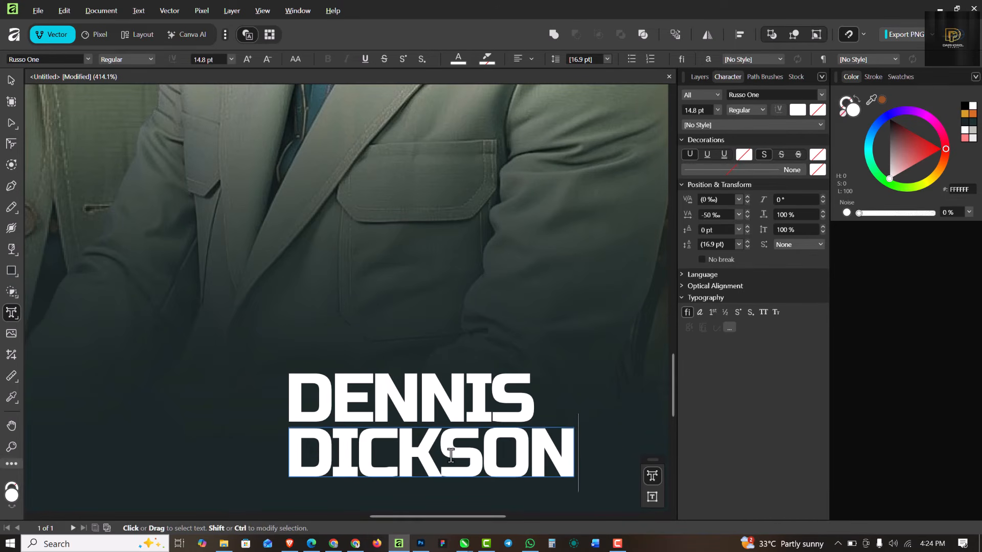
click(11, 81)
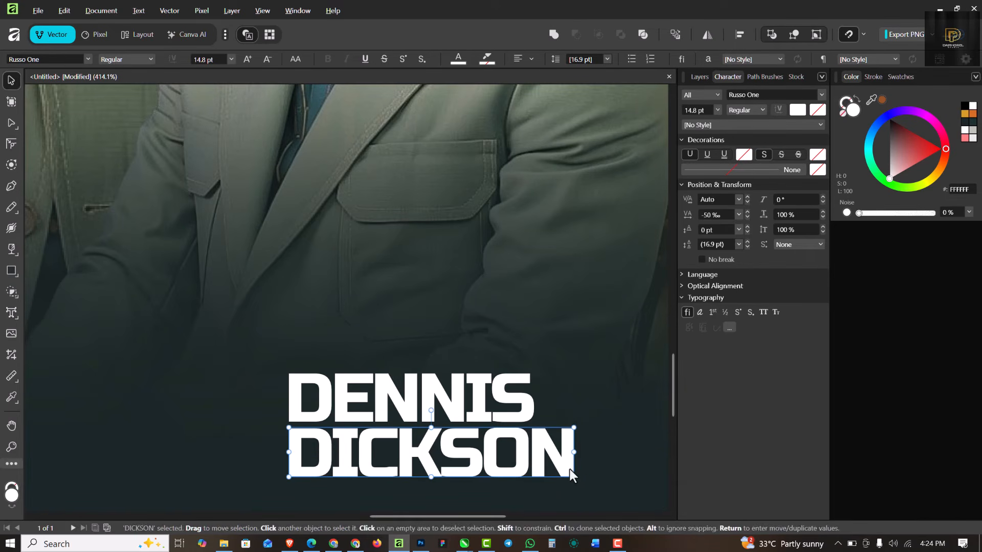
drag(574, 477, 530, 470)
Step: Deselect the name, show the Layers panel, and select the BIRTHDAY layer
scroll(424, 338, down, 6)
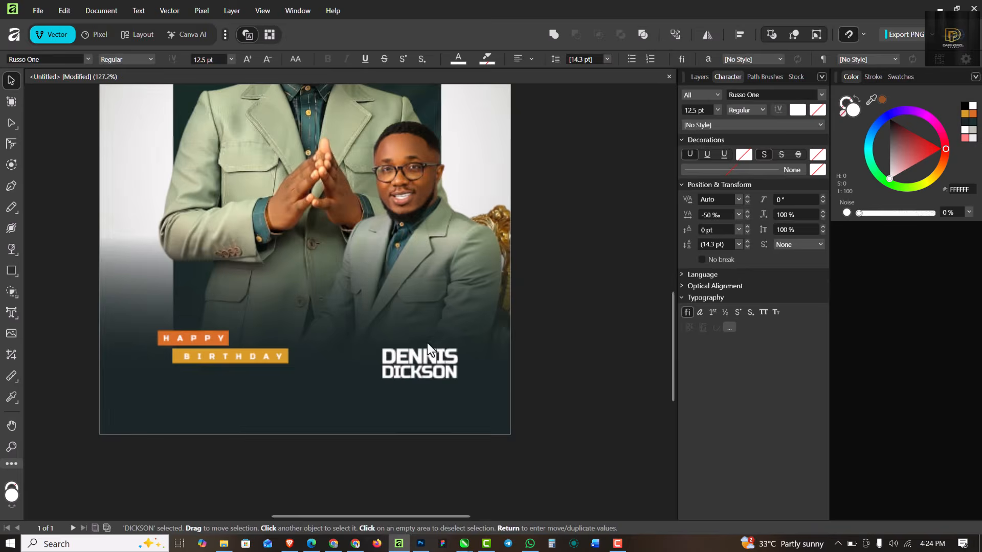
scroll(427, 343, up, 3)
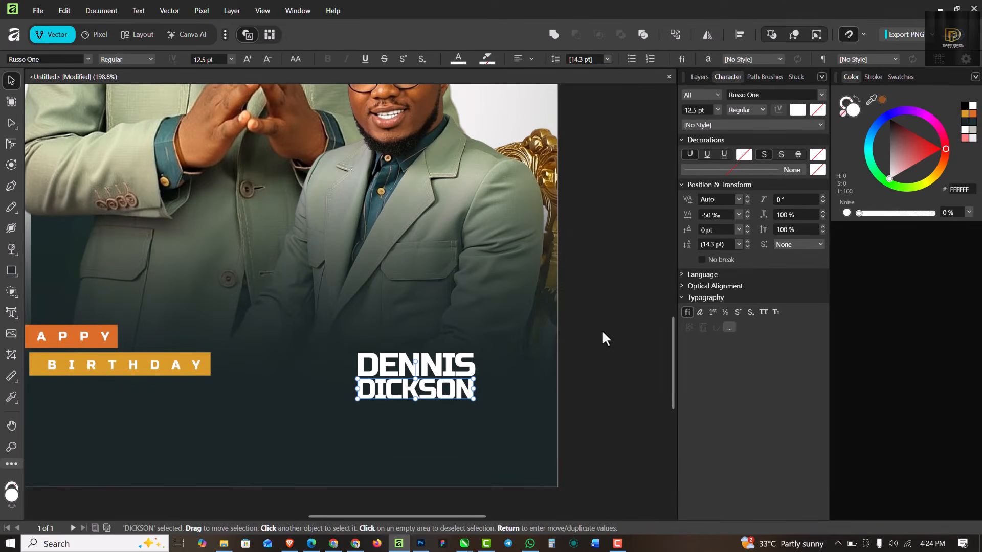
click(619, 322)
scroll(427, 368, down, 3)
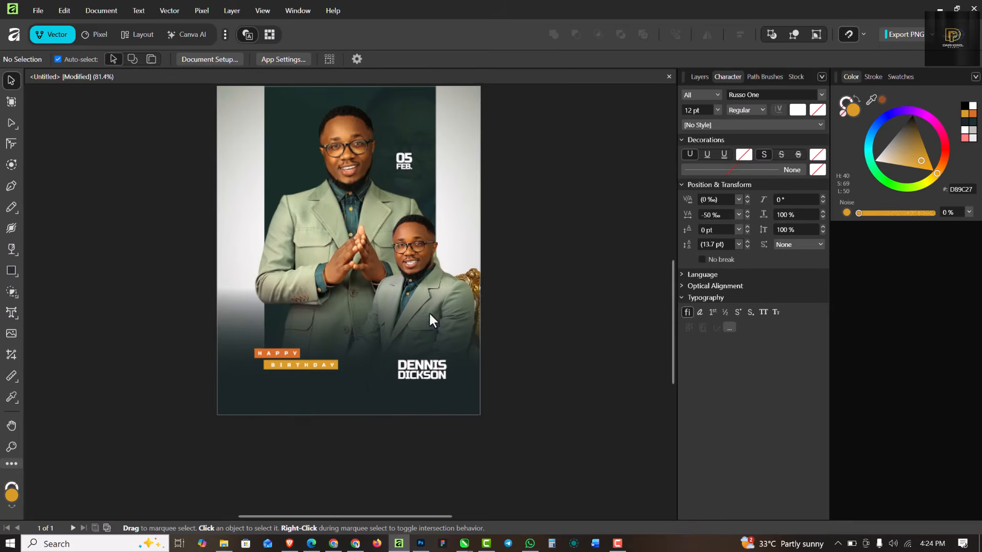
scroll(400, 287, down, 2)
scroll(399, 193, up, 4)
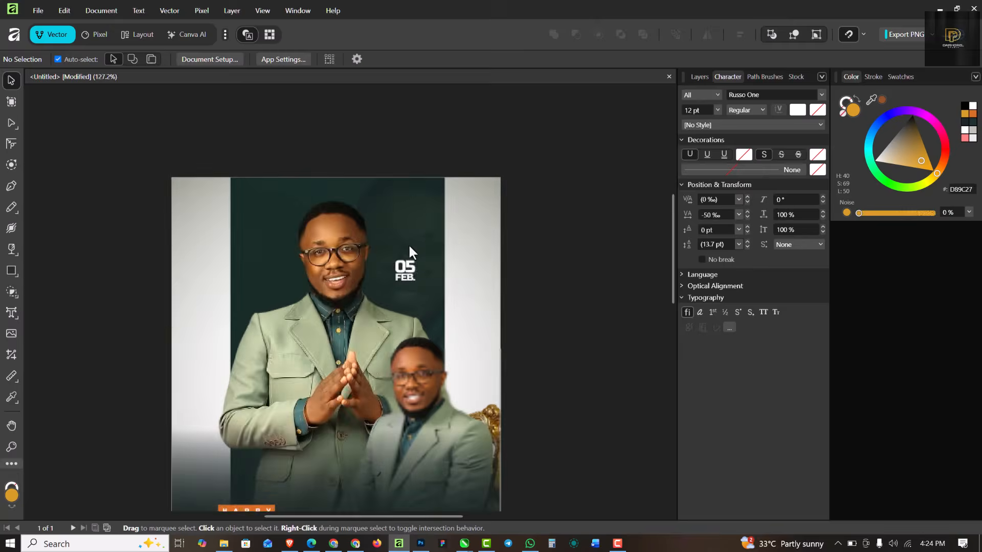
scroll(398, 305, up, 1)
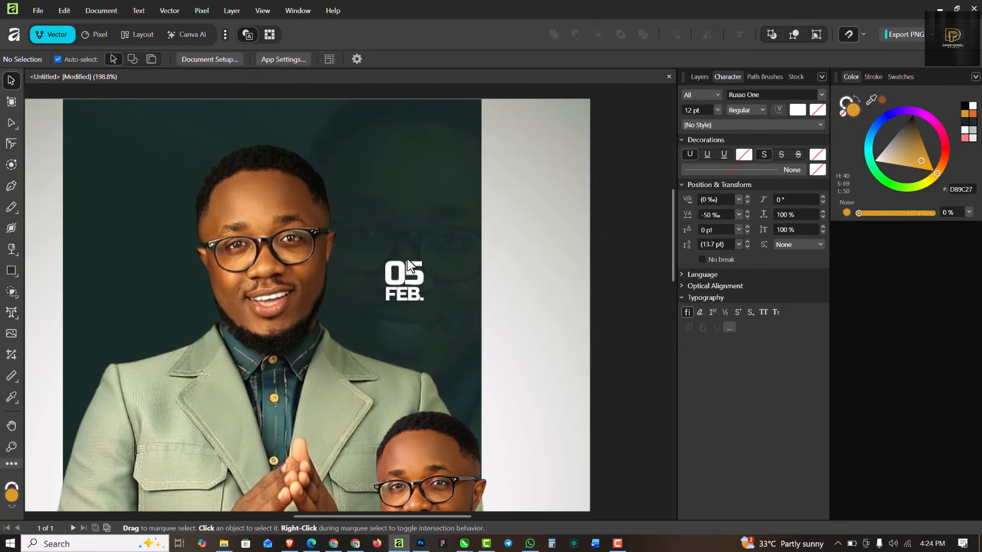
click(698, 76)
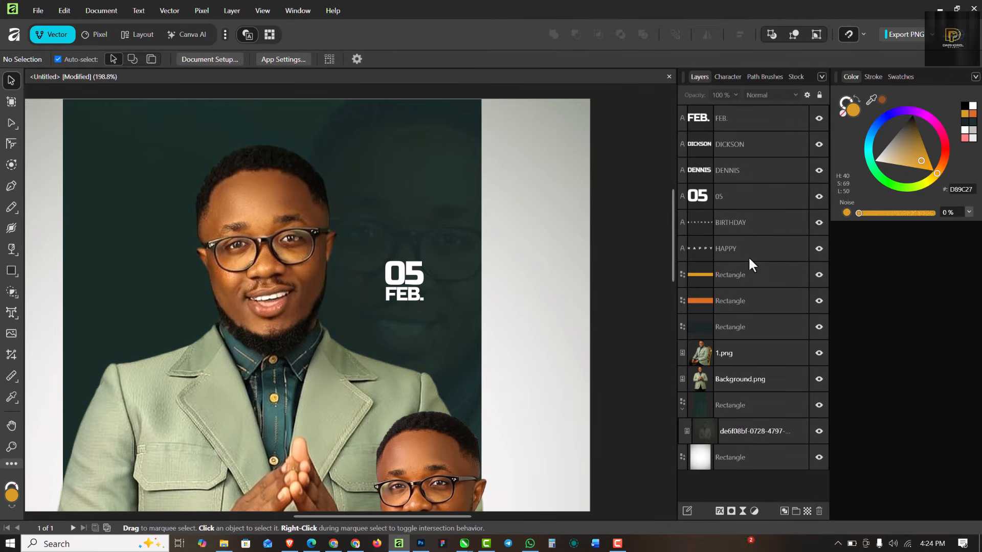
click(752, 216)
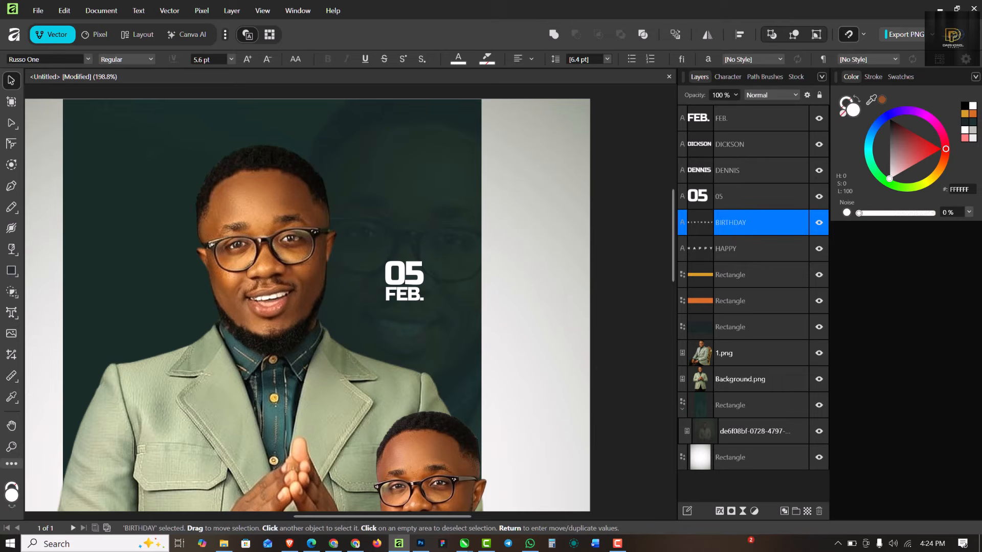
Step: Draw an orange circle over the 05 FEB. date with the Ellipse tool
click(13, 269)
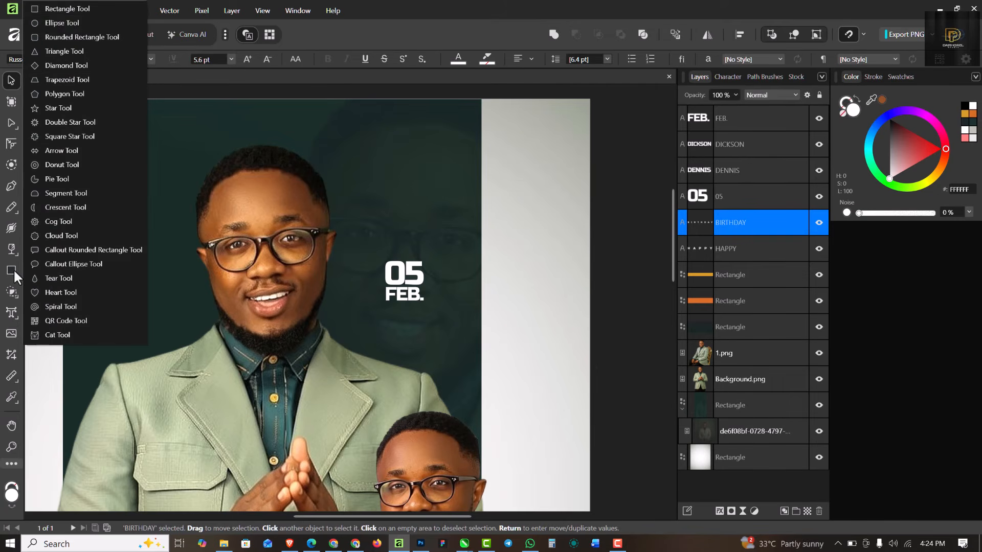
click(50, 22)
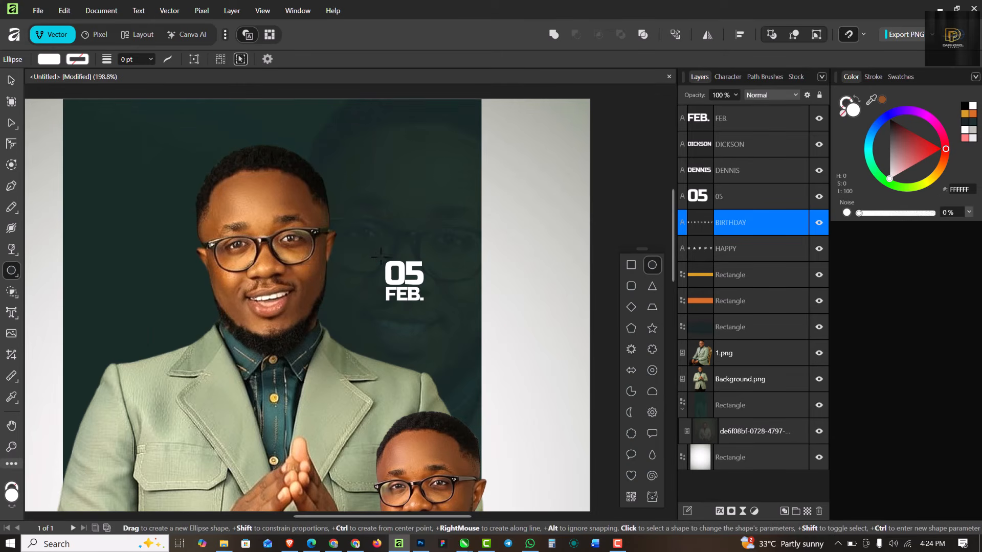
drag(381, 260, 419, 301)
Step: Centre the circle behind 05 FEB. and shrink it slightly, undoing the last resize
click(10, 81)
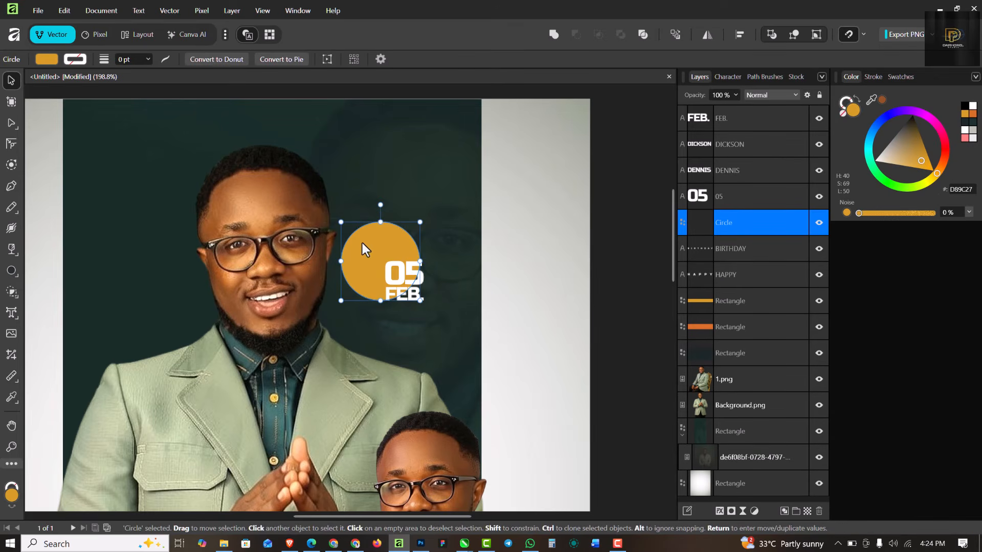
drag(362, 243, 382, 260)
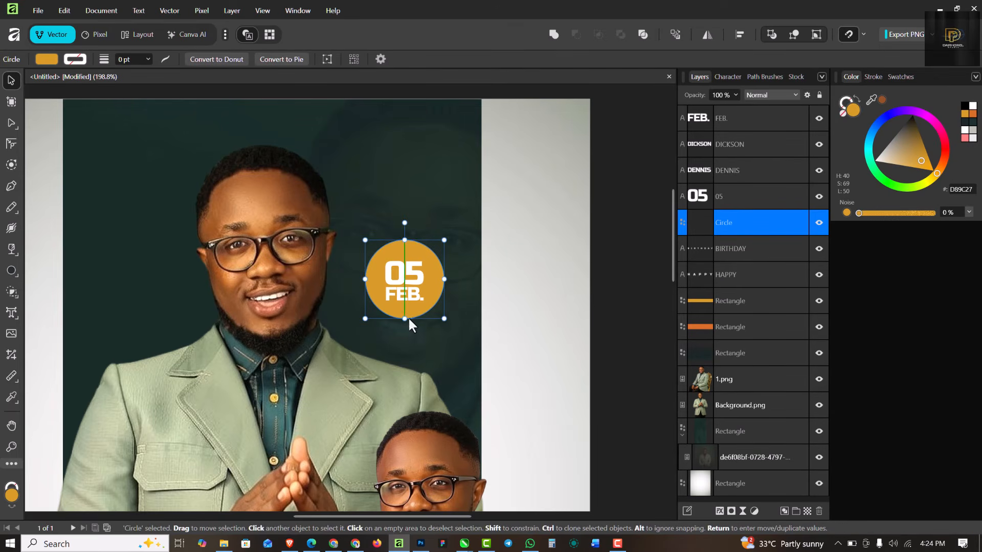
mouse_move(440, 317)
mouse_down()
mouse_move(433, 308)
mouse_move(441, 317)
mouse_up()
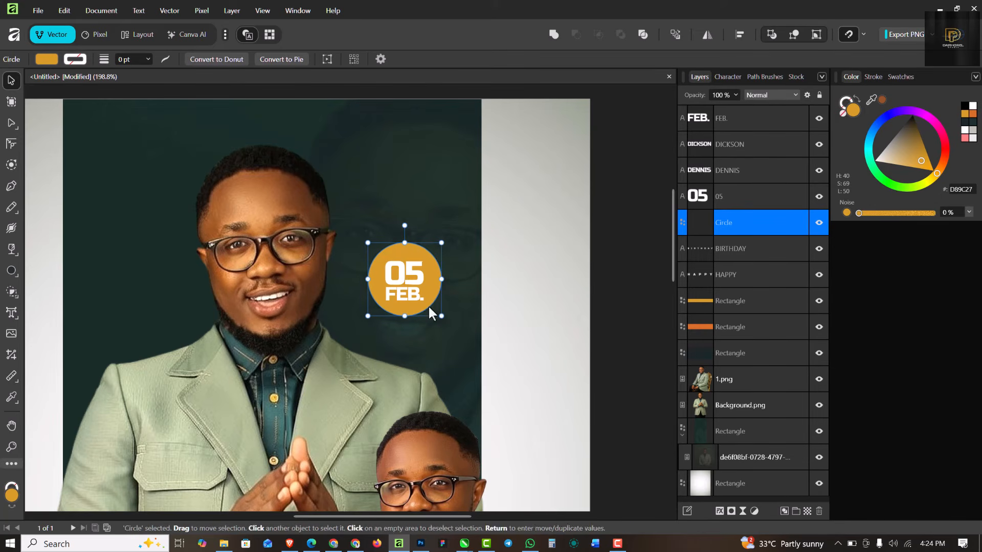
drag(443, 241, 438, 246)
key(ctrl+z)
key(ctrl+0)
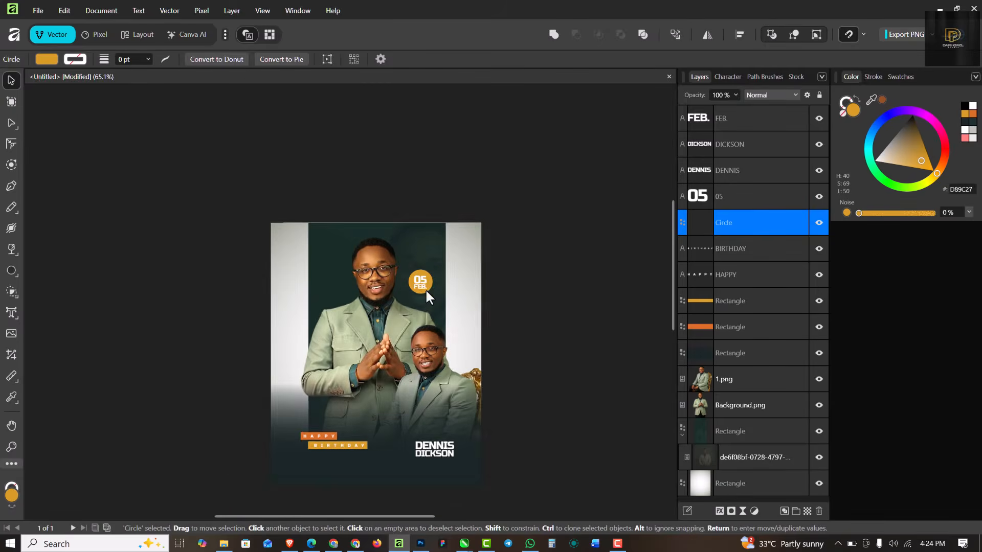
scroll(426, 288, up, 5)
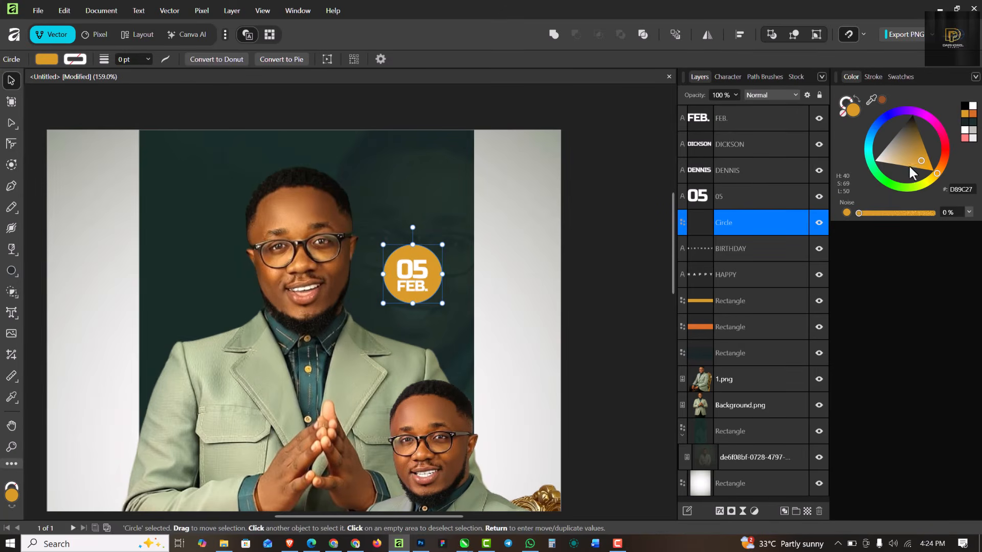
Step: Recolour the date circle to the backdrop's dark teal 436D68 using the eyedropper
drag(870, 100, 314, 376)
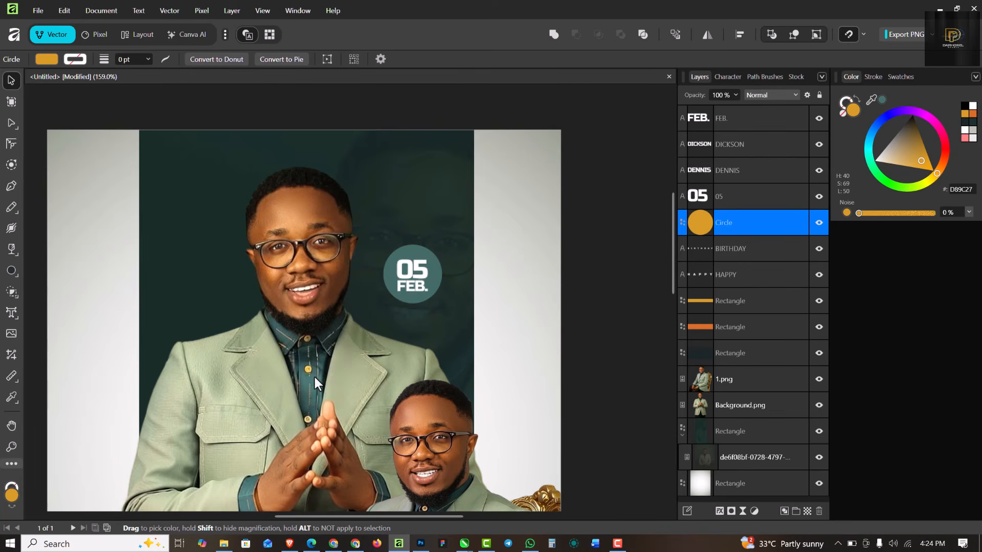
scroll(431, 236, down, 3)
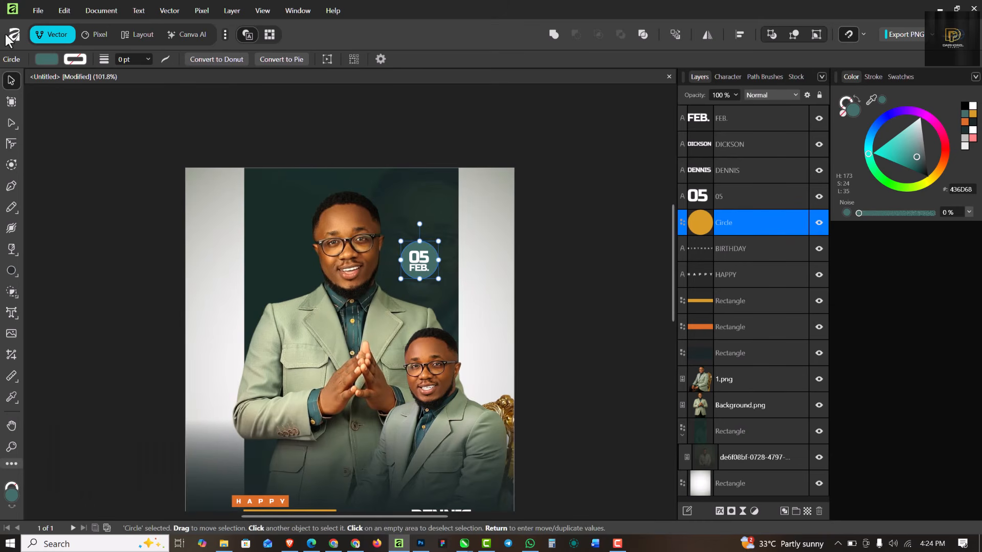
click(564, 195)
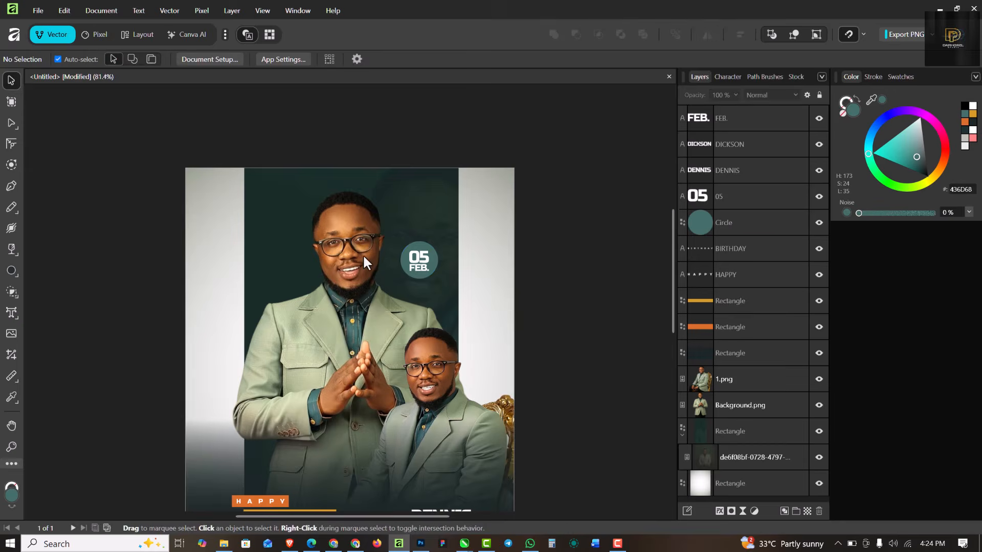
scroll(363, 254, down, 3)
scroll(396, 247, up, 8)
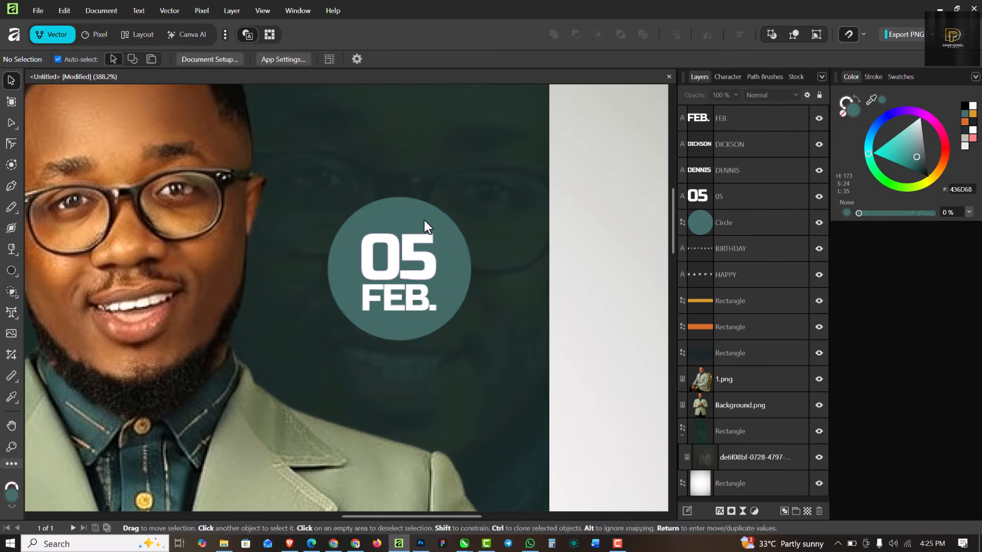
Step: Add a Gaussian Blur live filter with an 18.5 px radius to the date circle
click(424, 221)
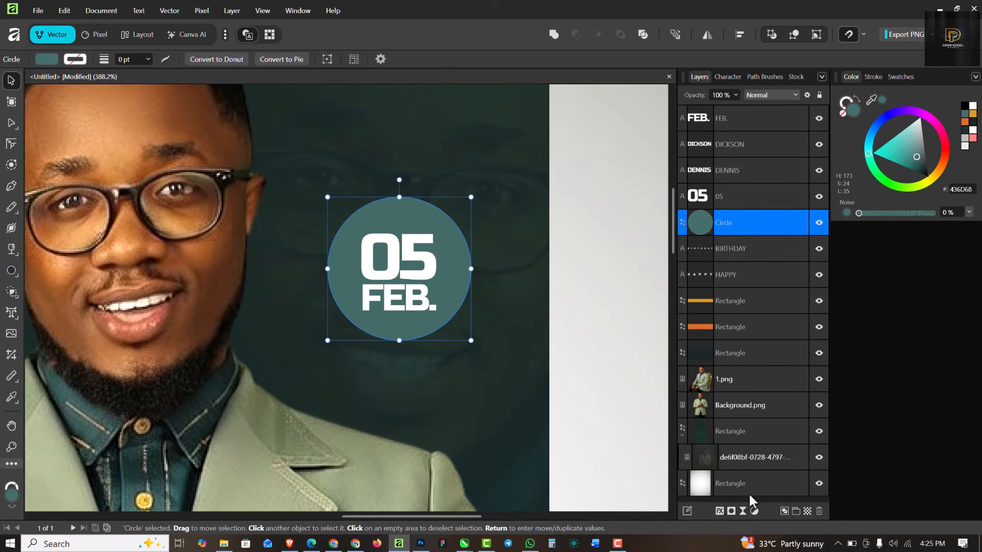
click(743, 510)
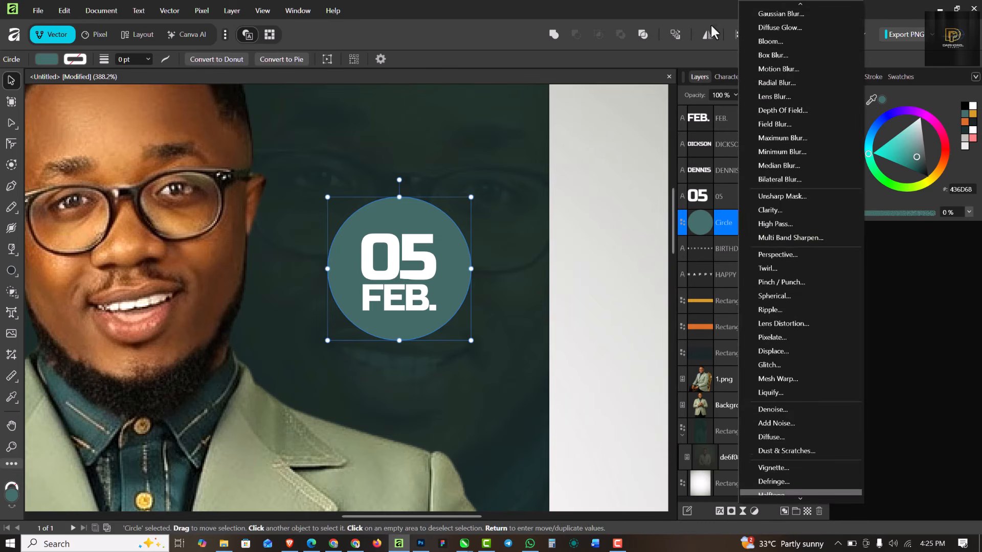
click(792, 19)
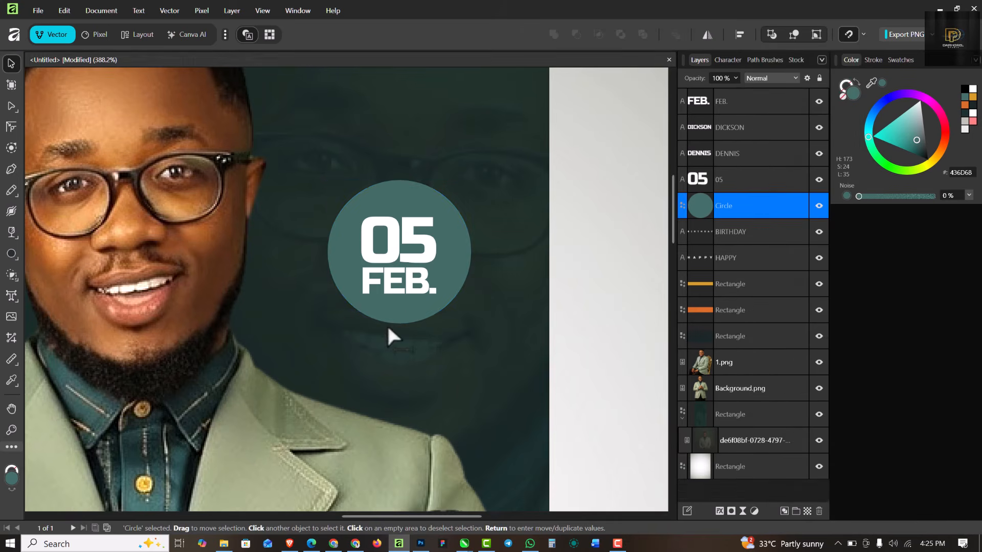
drag(498, 472, 549, 471)
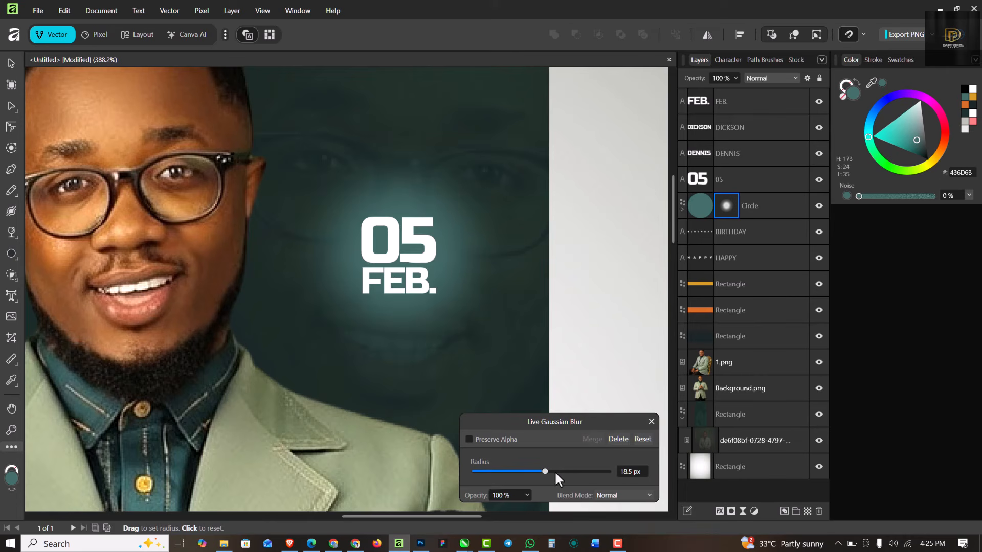
click(651, 421)
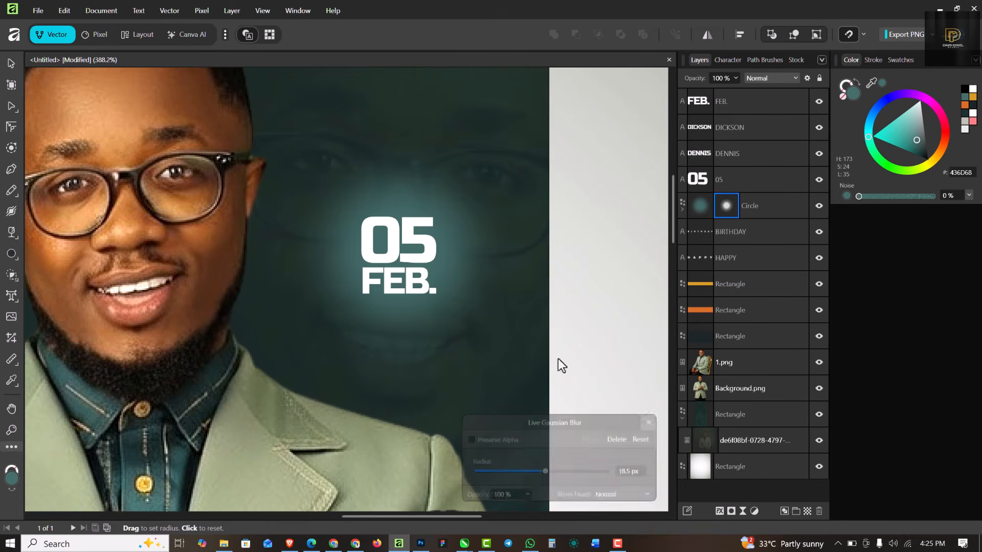
scroll(382, 275, down, 10)
scroll(379, 302, up, 4)
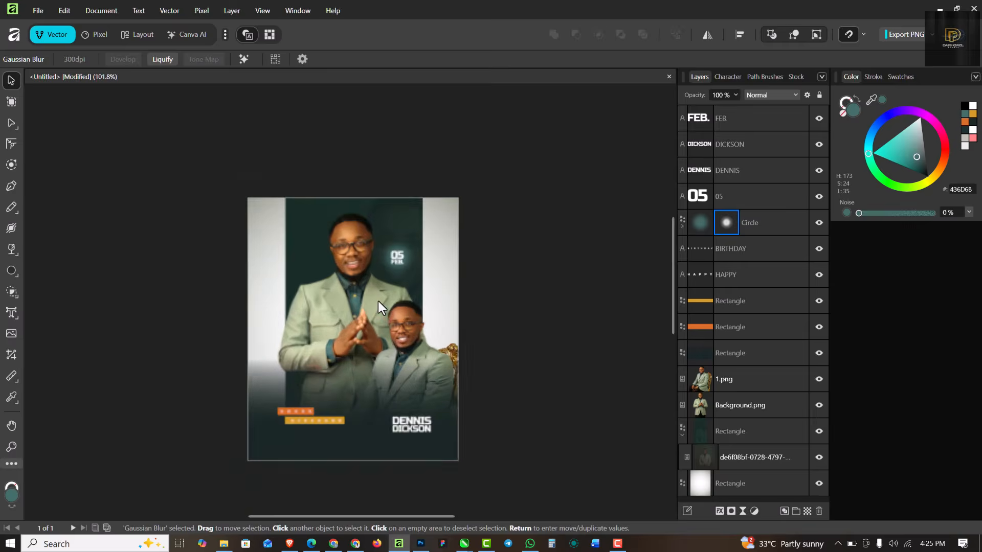
scroll(378, 295, down, 2)
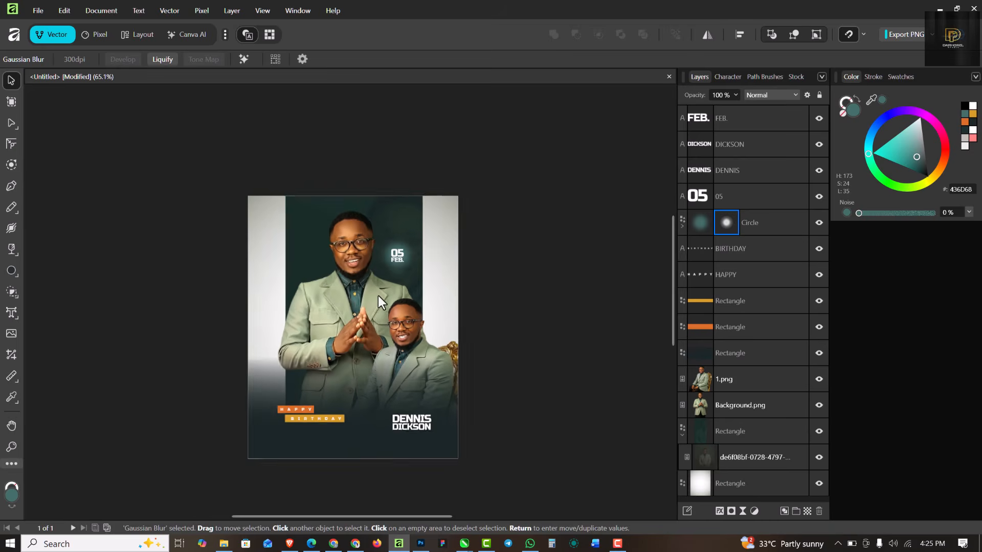
scroll(417, 453, up, 1)
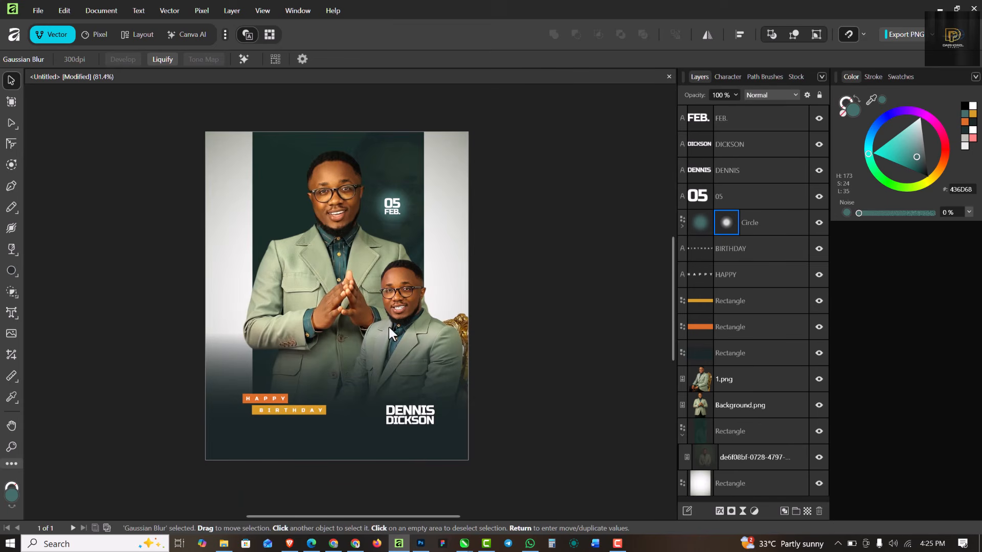
scroll(389, 327, up, 1)
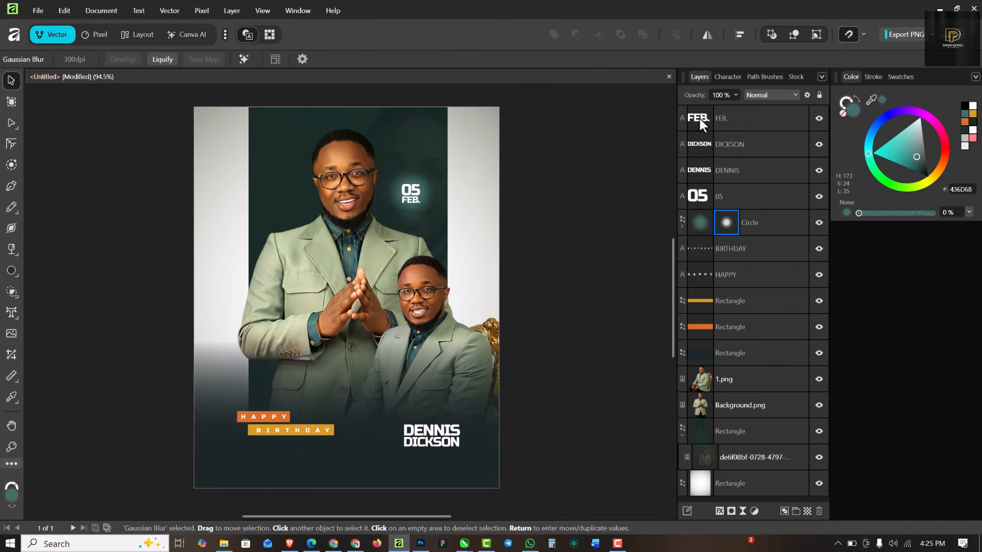
Step: Add a Brightness and Contrast adjustment above the FEB. text layer: brightness 9%, contrast 10%
click(748, 119)
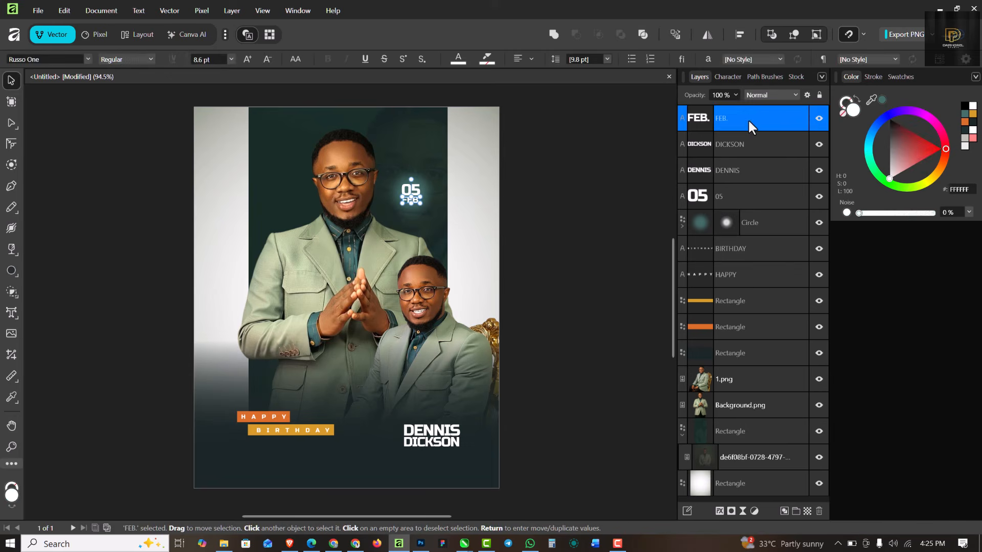
click(754, 510)
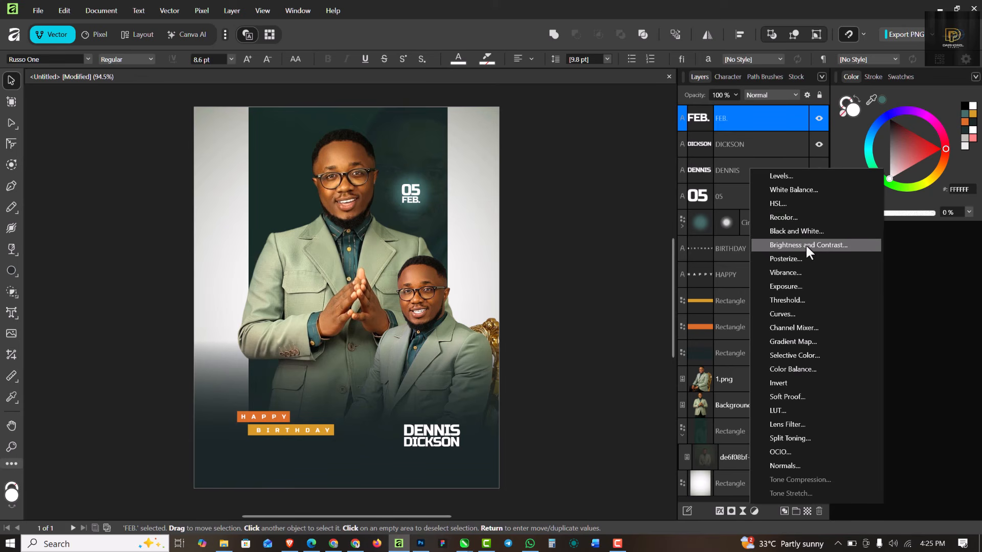
click(807, 247)
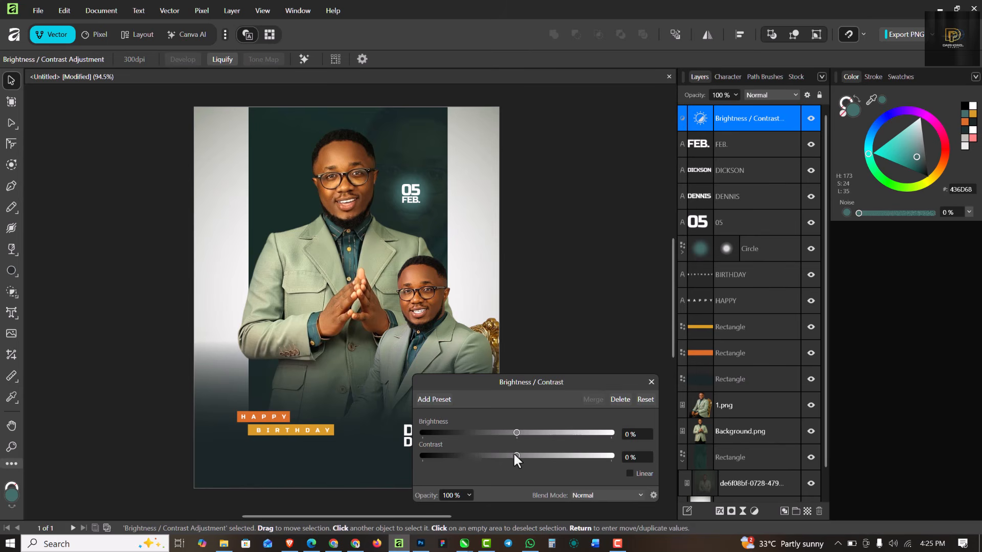
drag(516, 456, 489, 456)
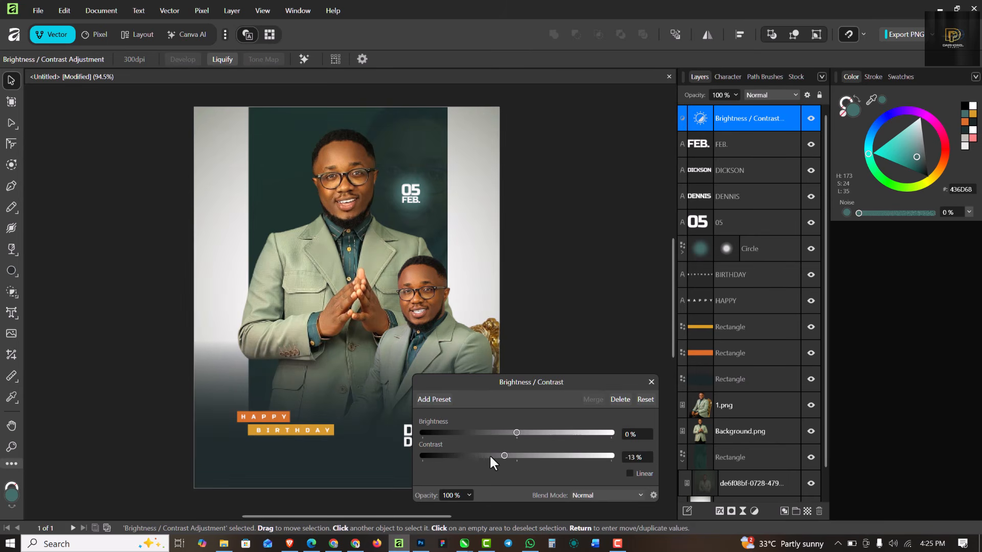
click(519, 456)
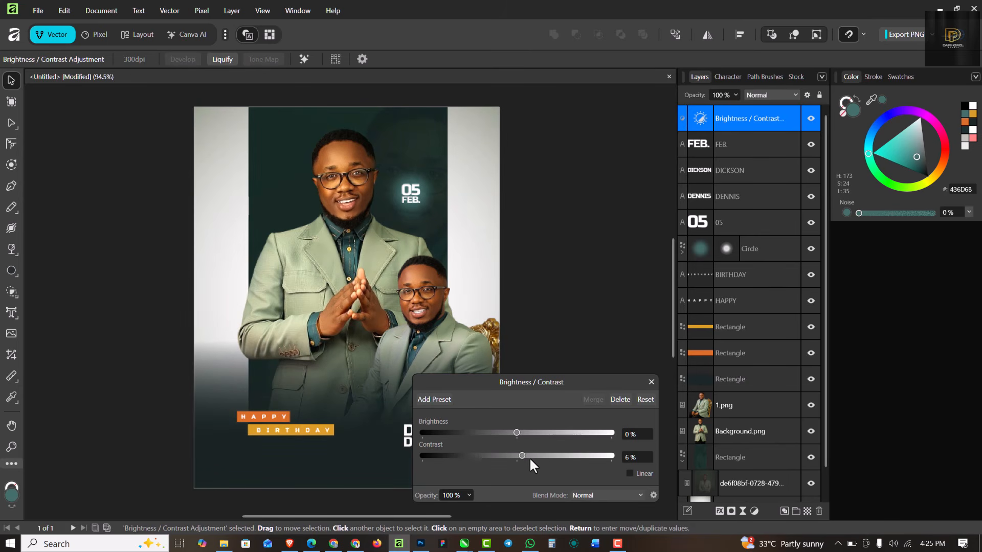
drag(530, 457, 524, 432)
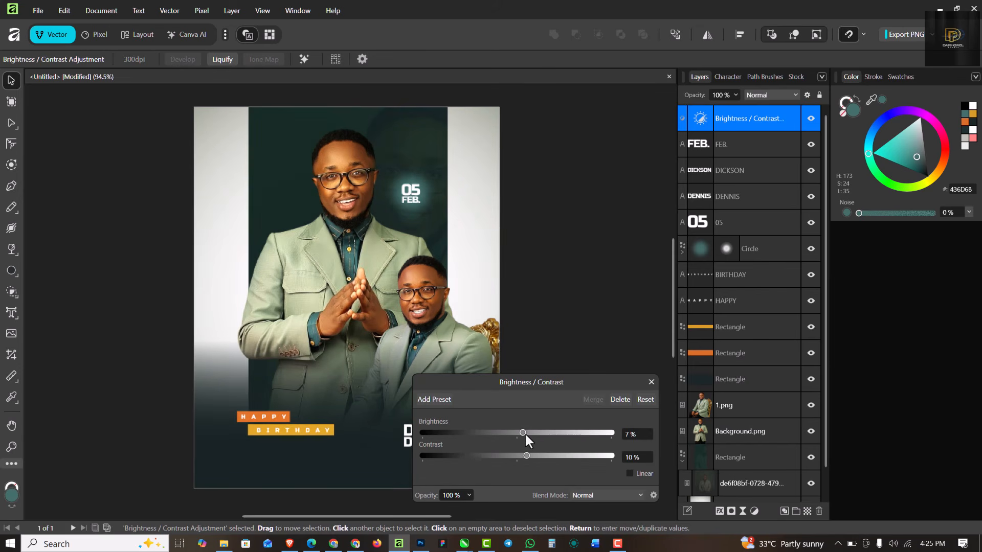
click(651, 382)
scroll(369, 170, down, 1)
scroll(379, 174, up, 2)
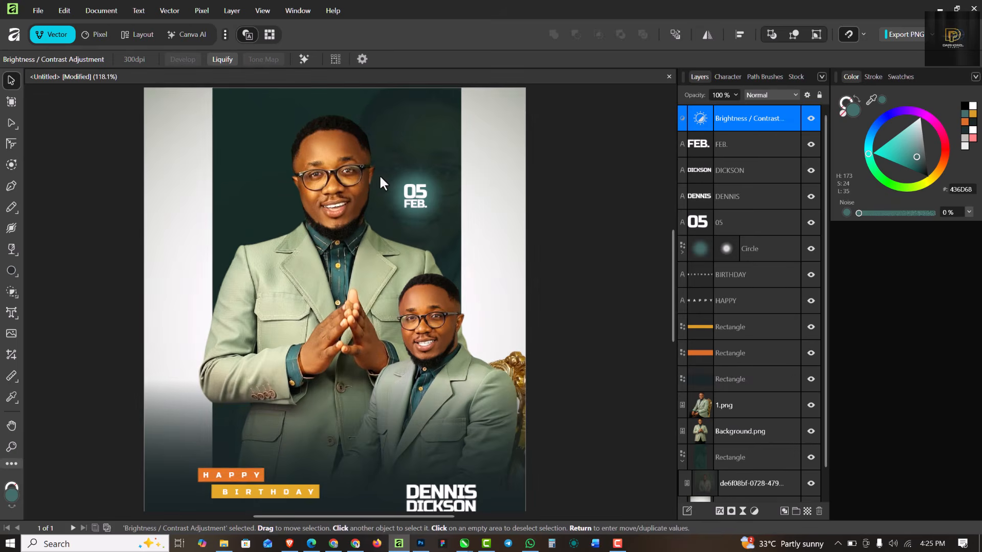
Step: Set the white background rectangle's fill noise to 87%, then deselect it
scroll(376, 173, down, 1)
click(201, 140)
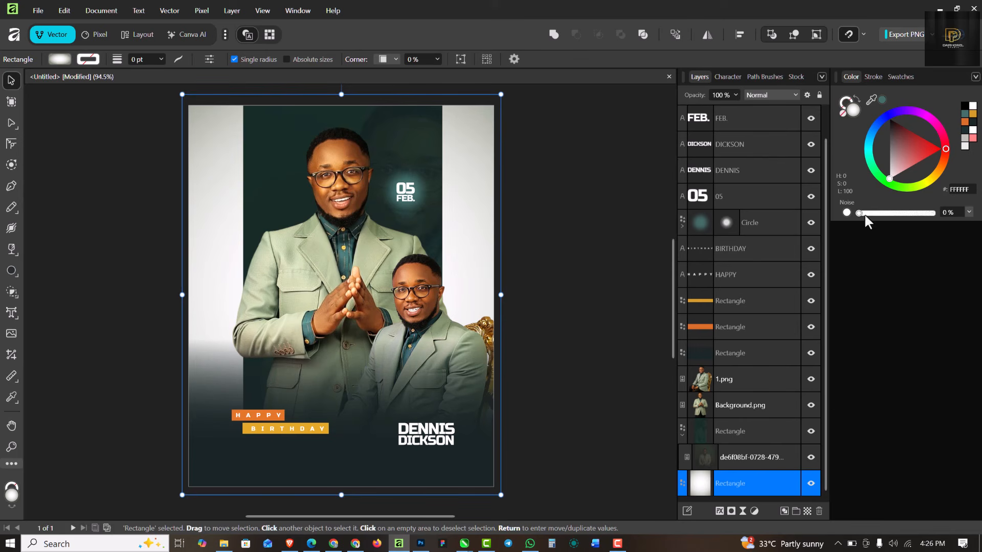
drag(859, 213, 926, 221)
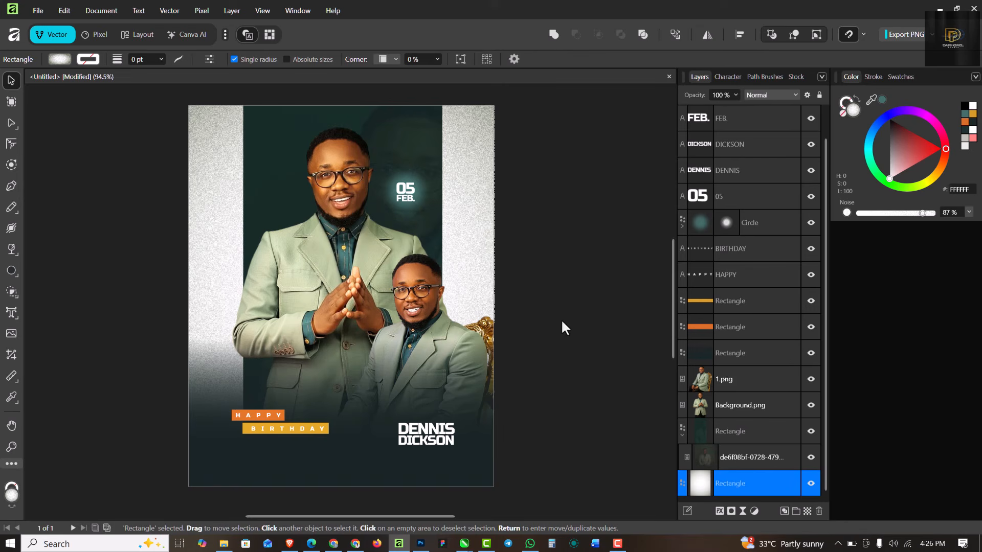
click(583, 173)
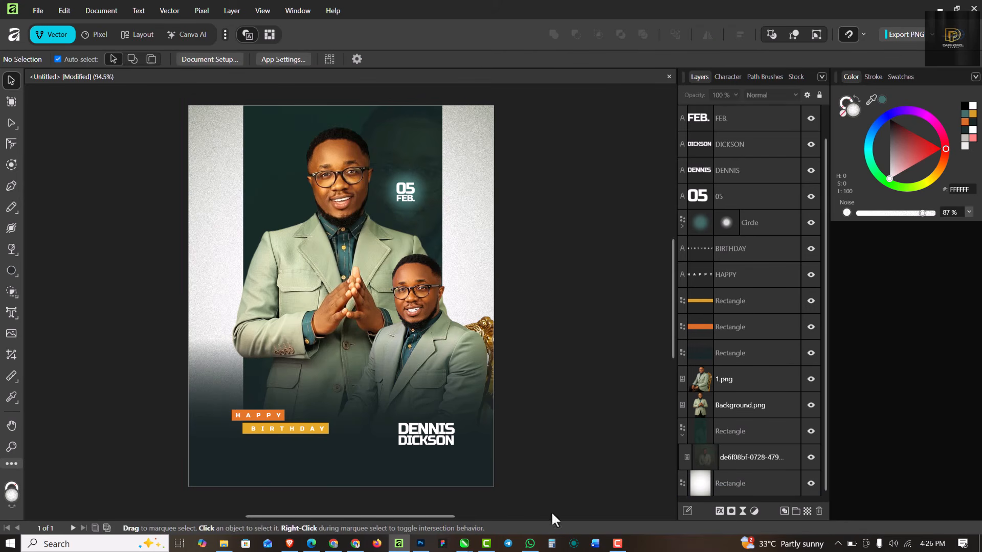